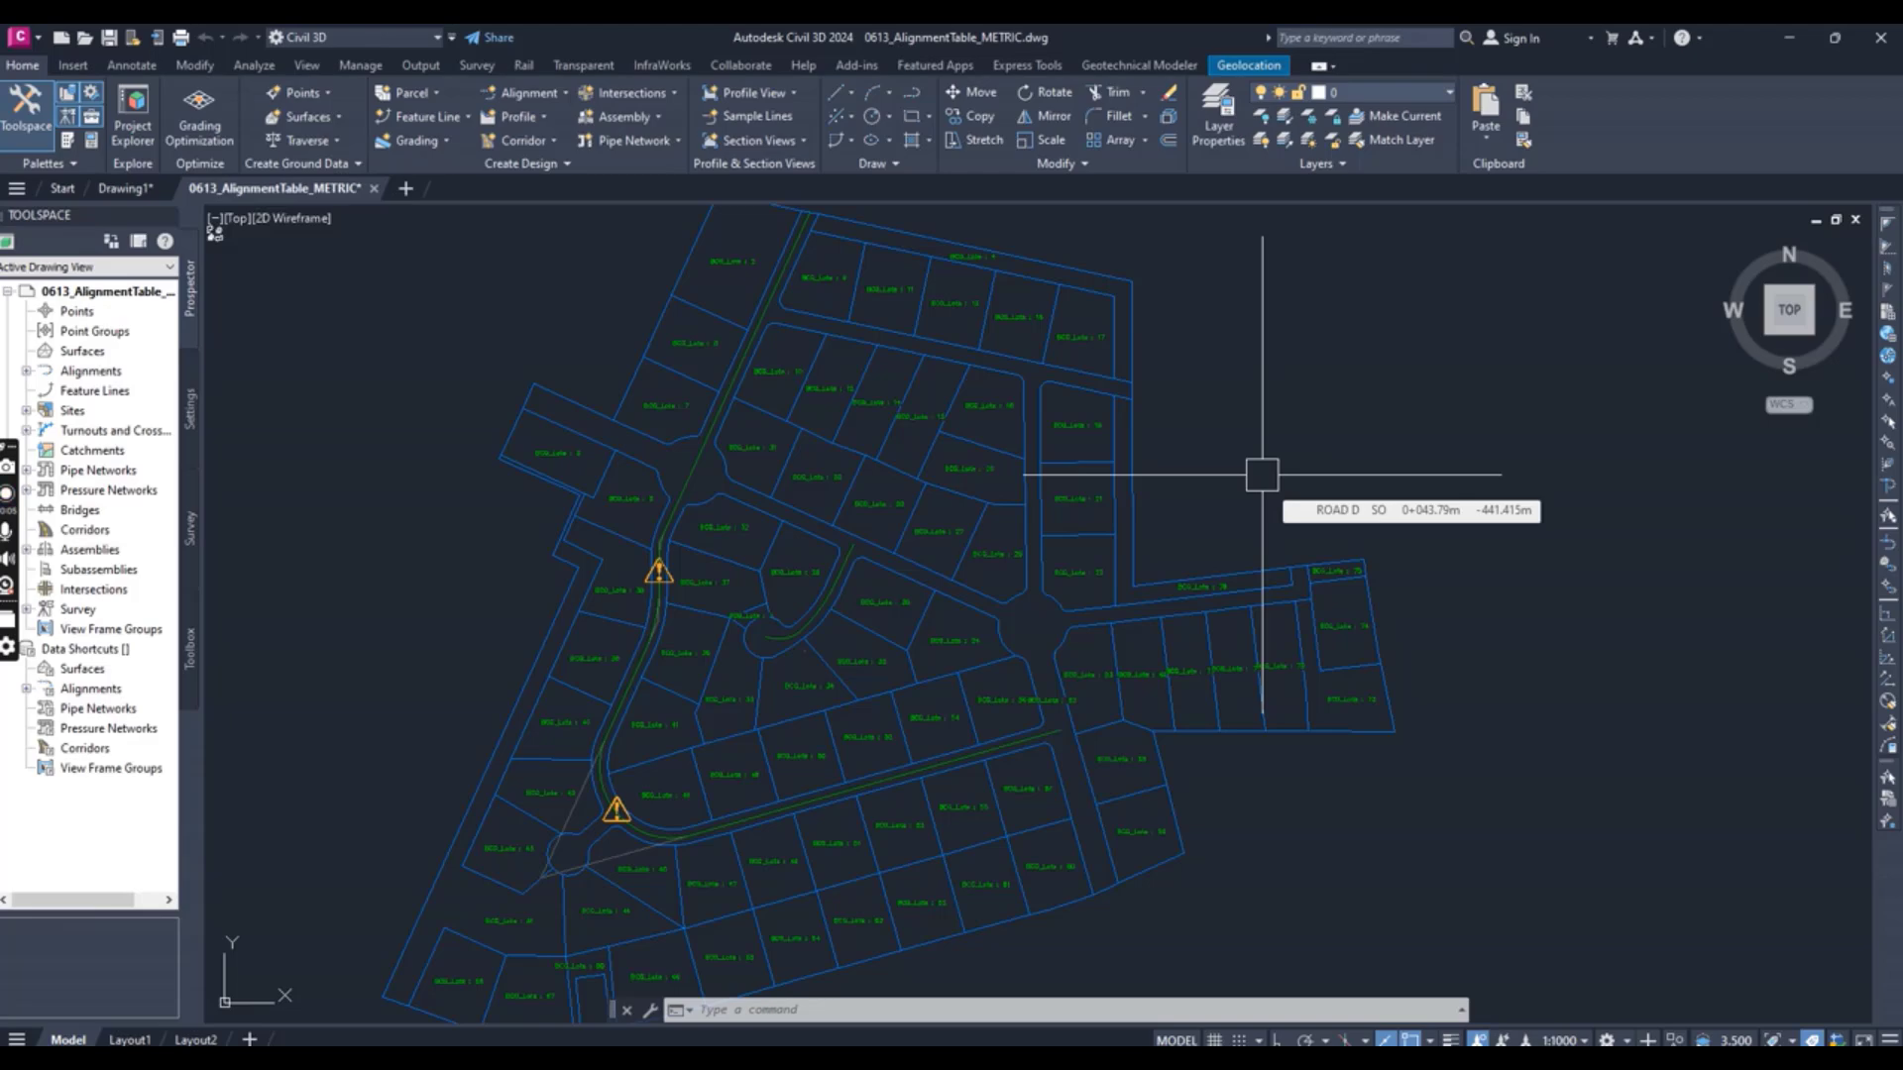
scroll(658, 500, "up", 4)
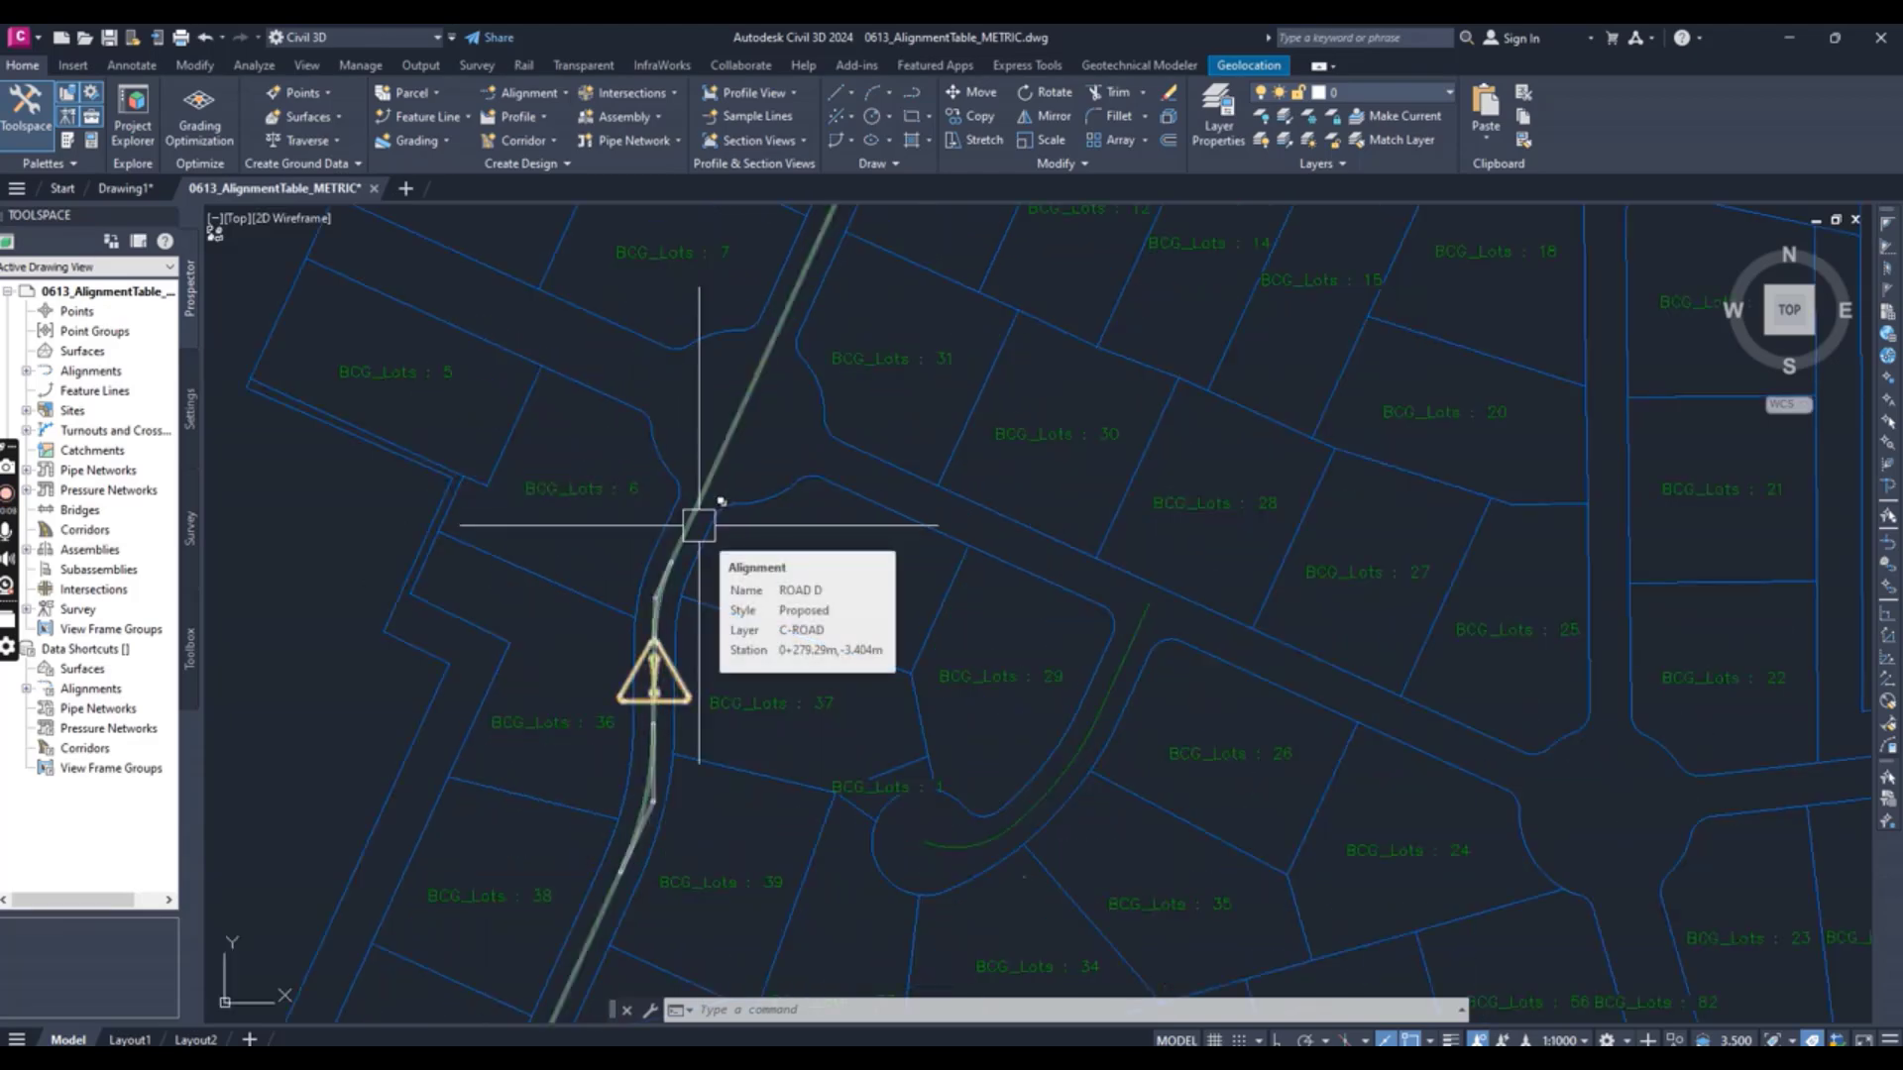
scroll(698, 655, "down", 5)
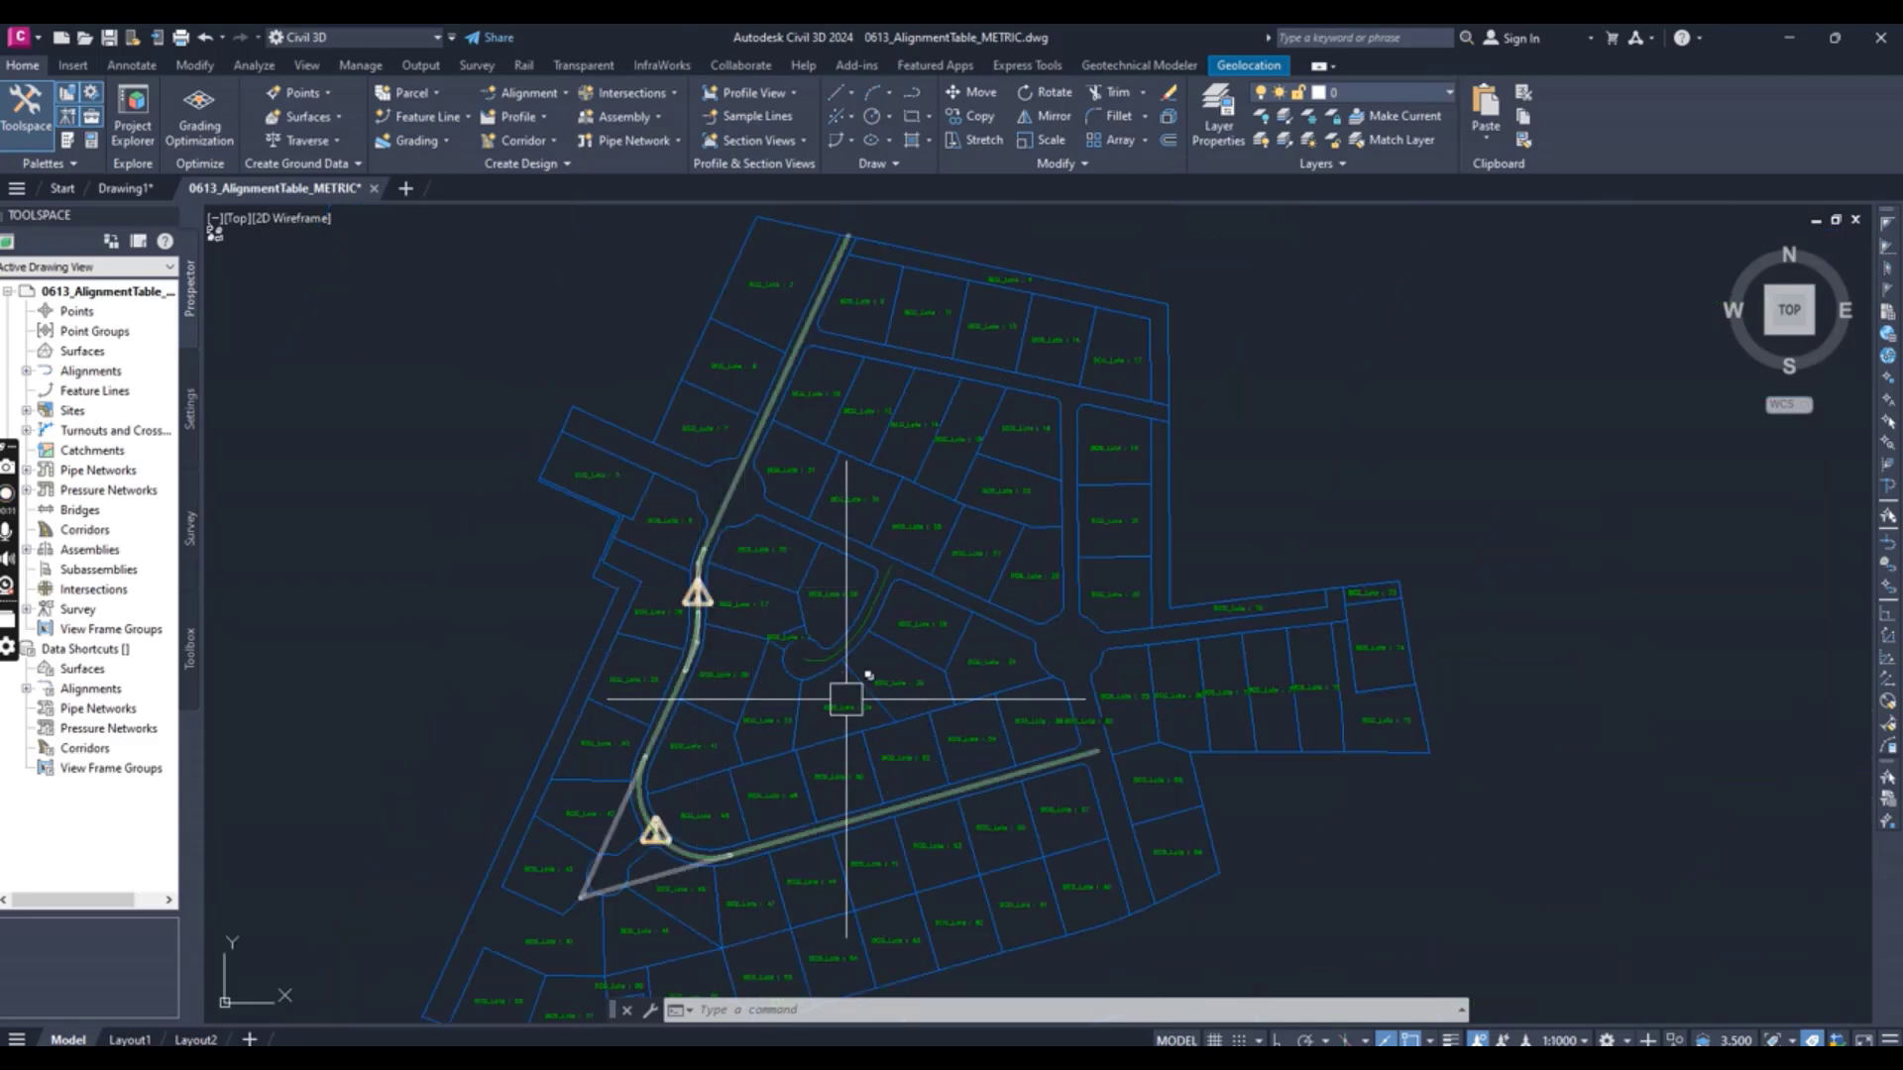
scroll(1050, 731, "up", 3)
scroll(1050, 731, "down", 5)
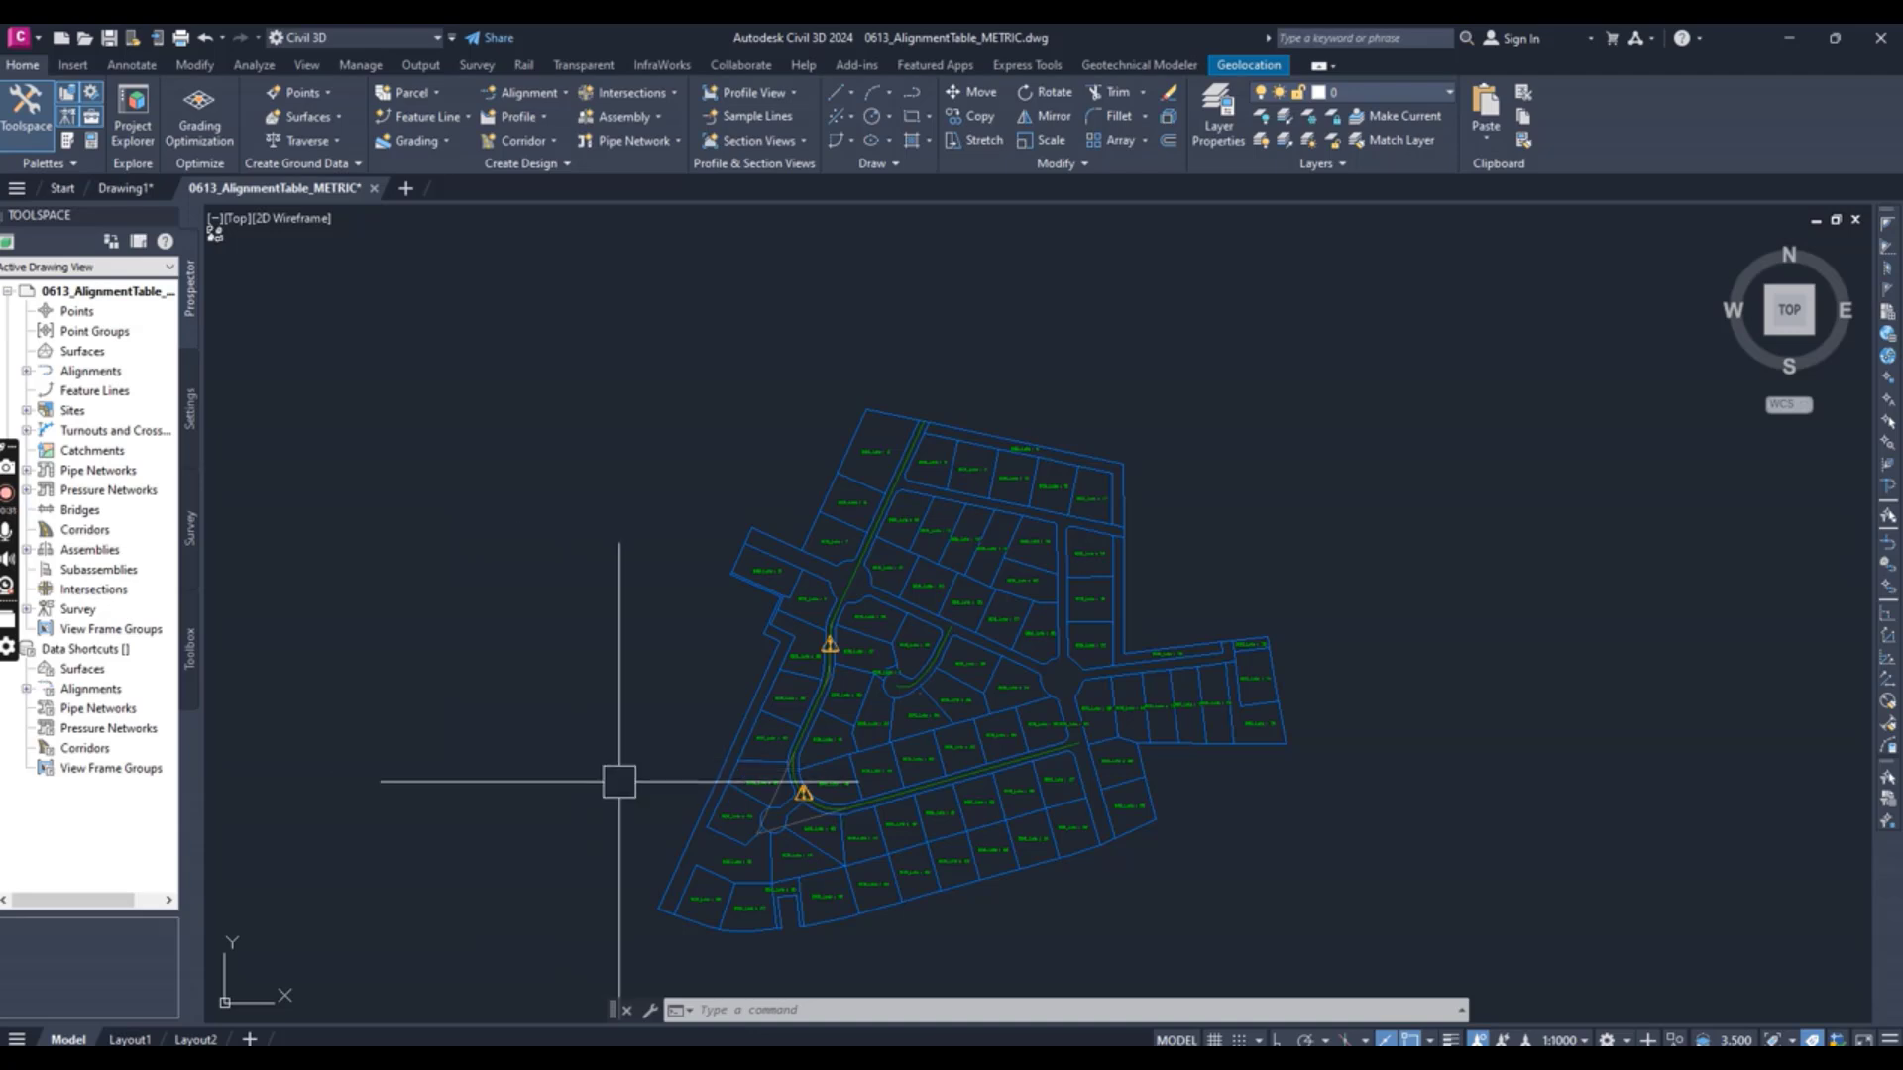
scroll(658, 772, "up", 3)
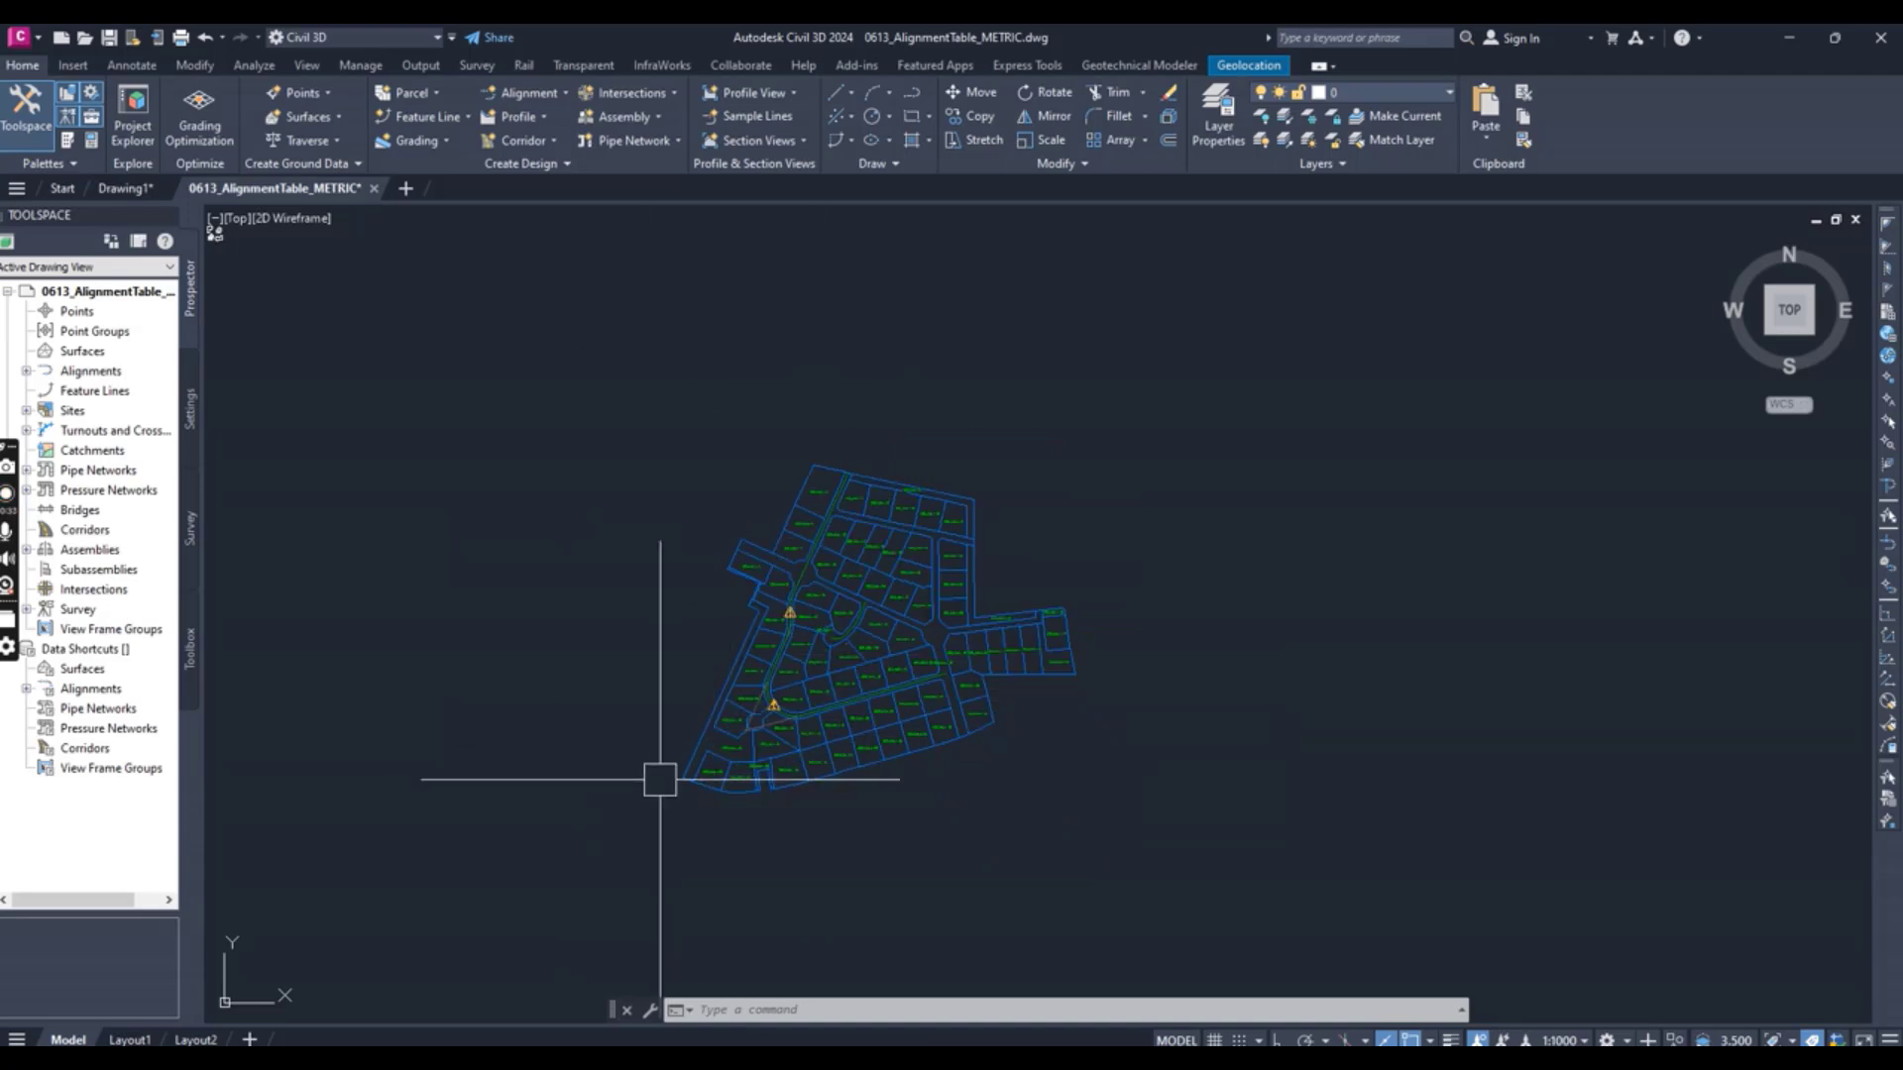
scroll(674, 709, "down", 2)
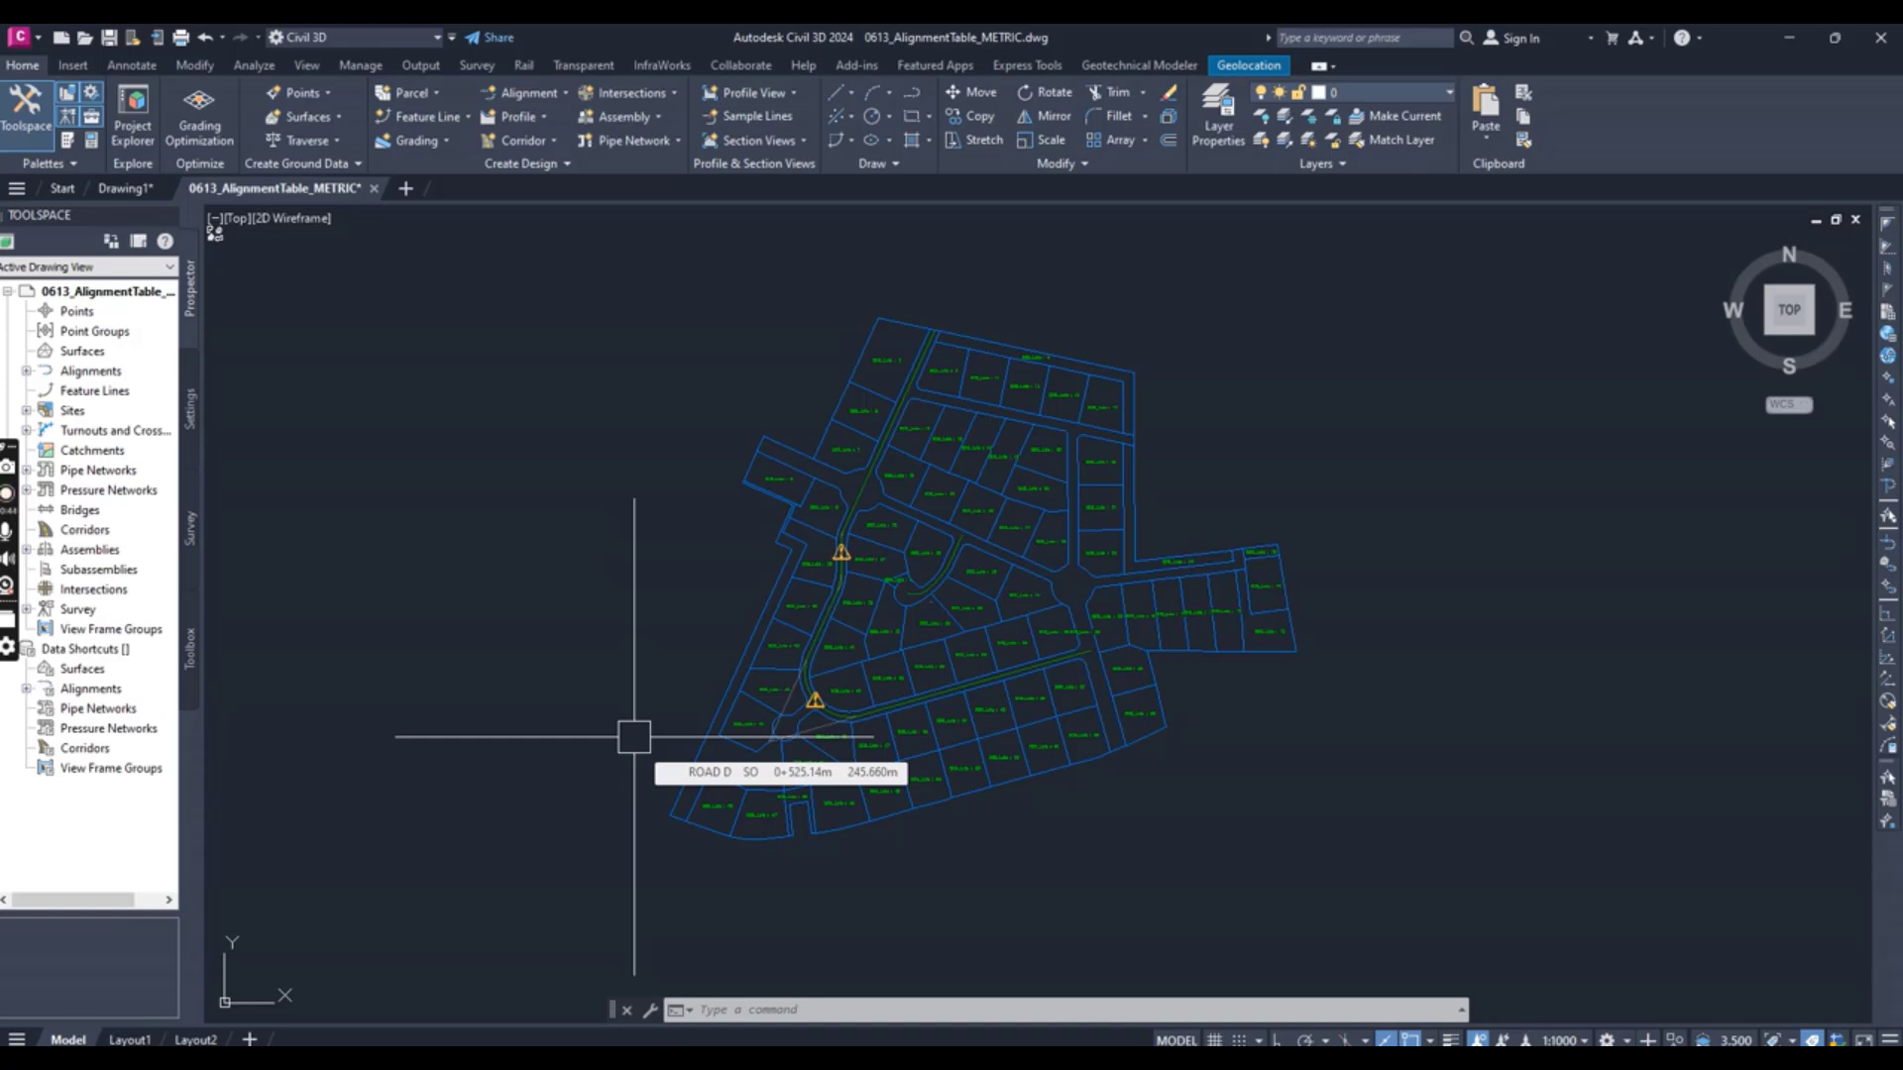
- Start adding annotation labels and set the feature to Alignment with the Multiple Segment label type
left_click(132, 64)
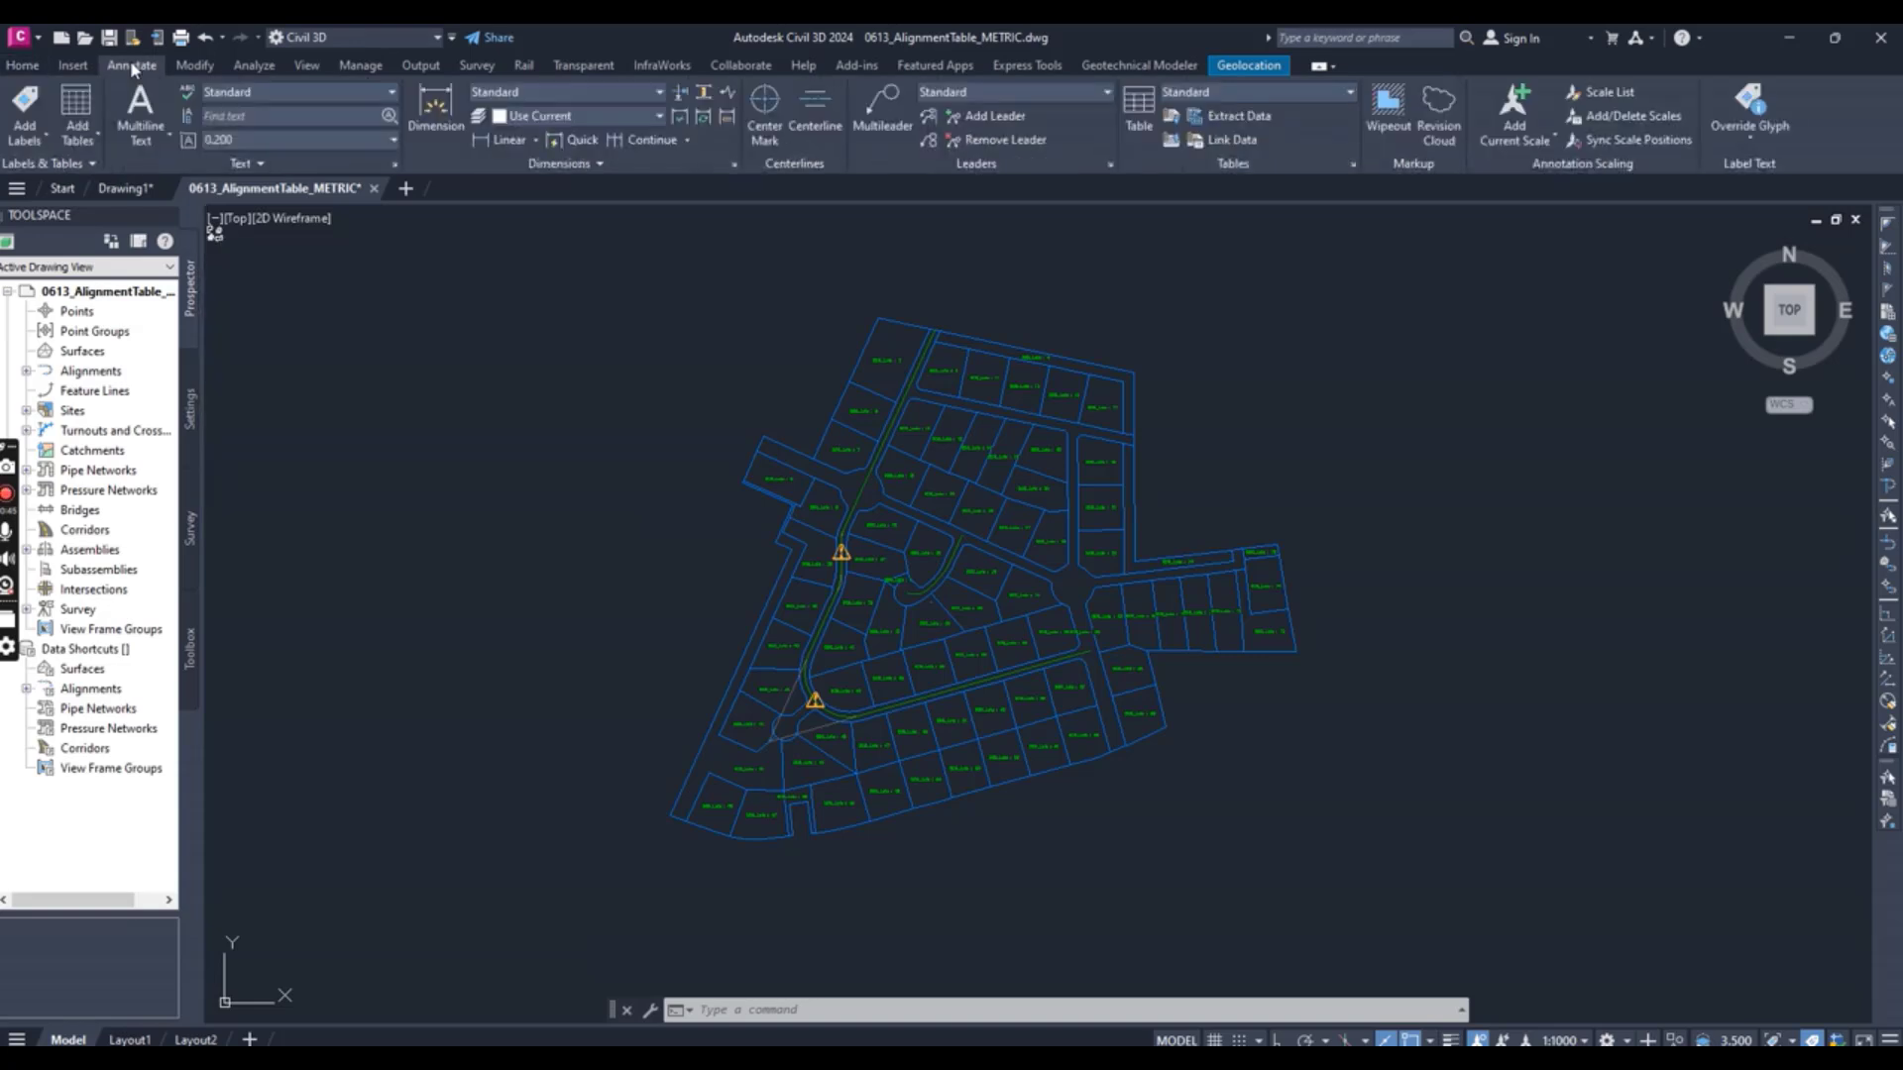
left_click(30, 142)
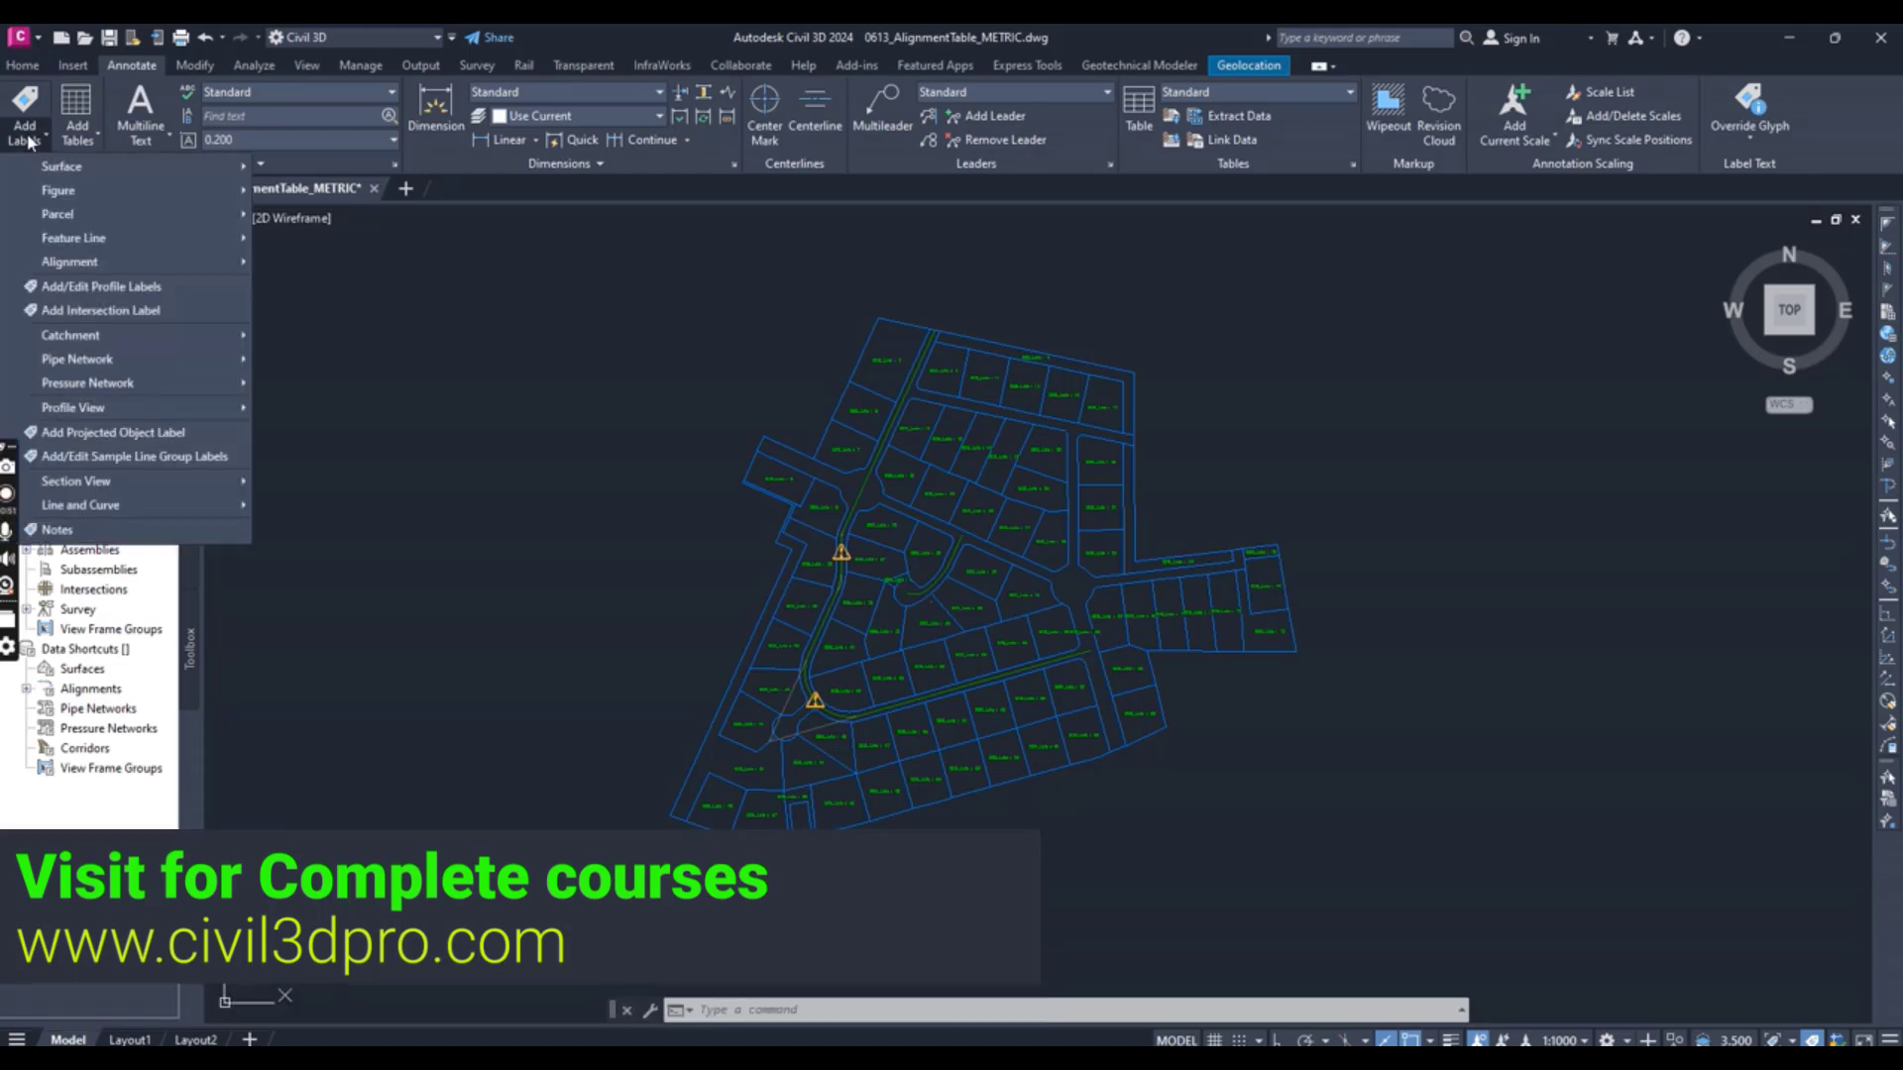
left_click(30, 142)
left_click(28, 100)
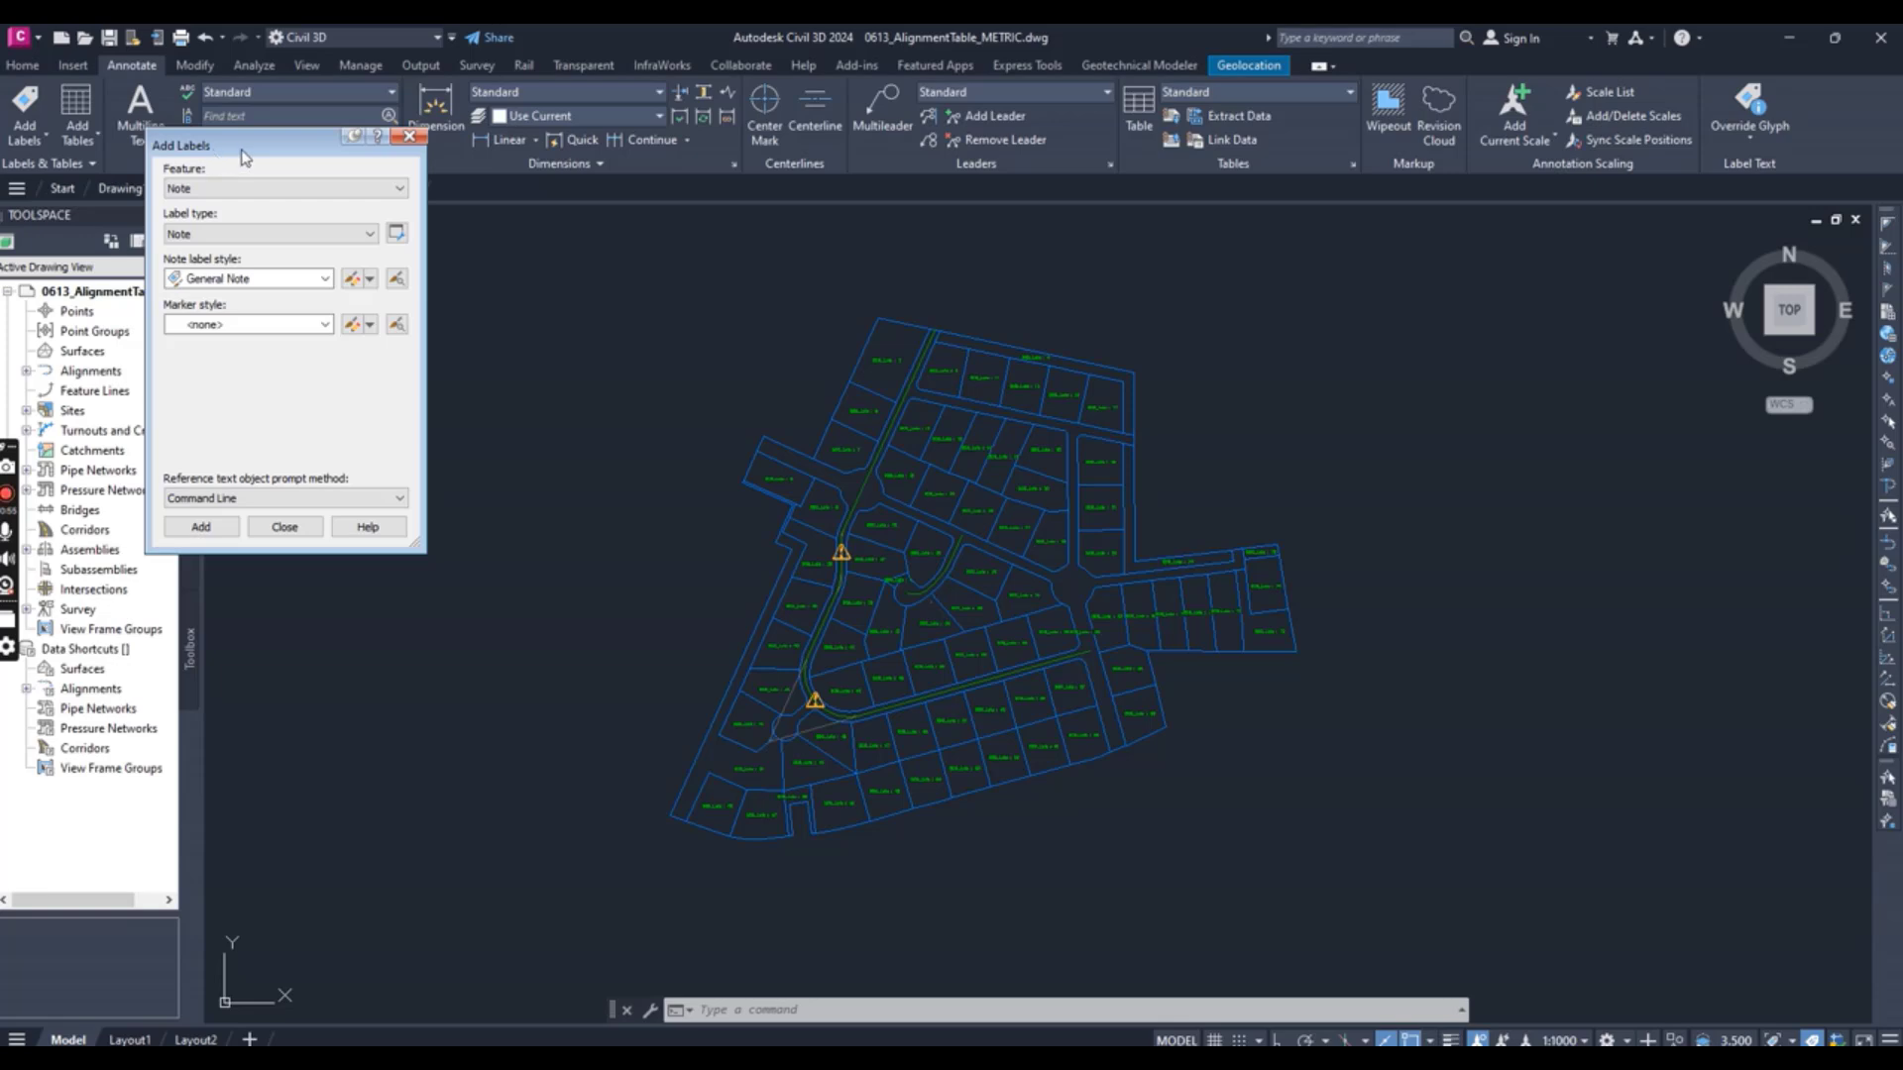
left_click_drag(244, 157, 538, 259)
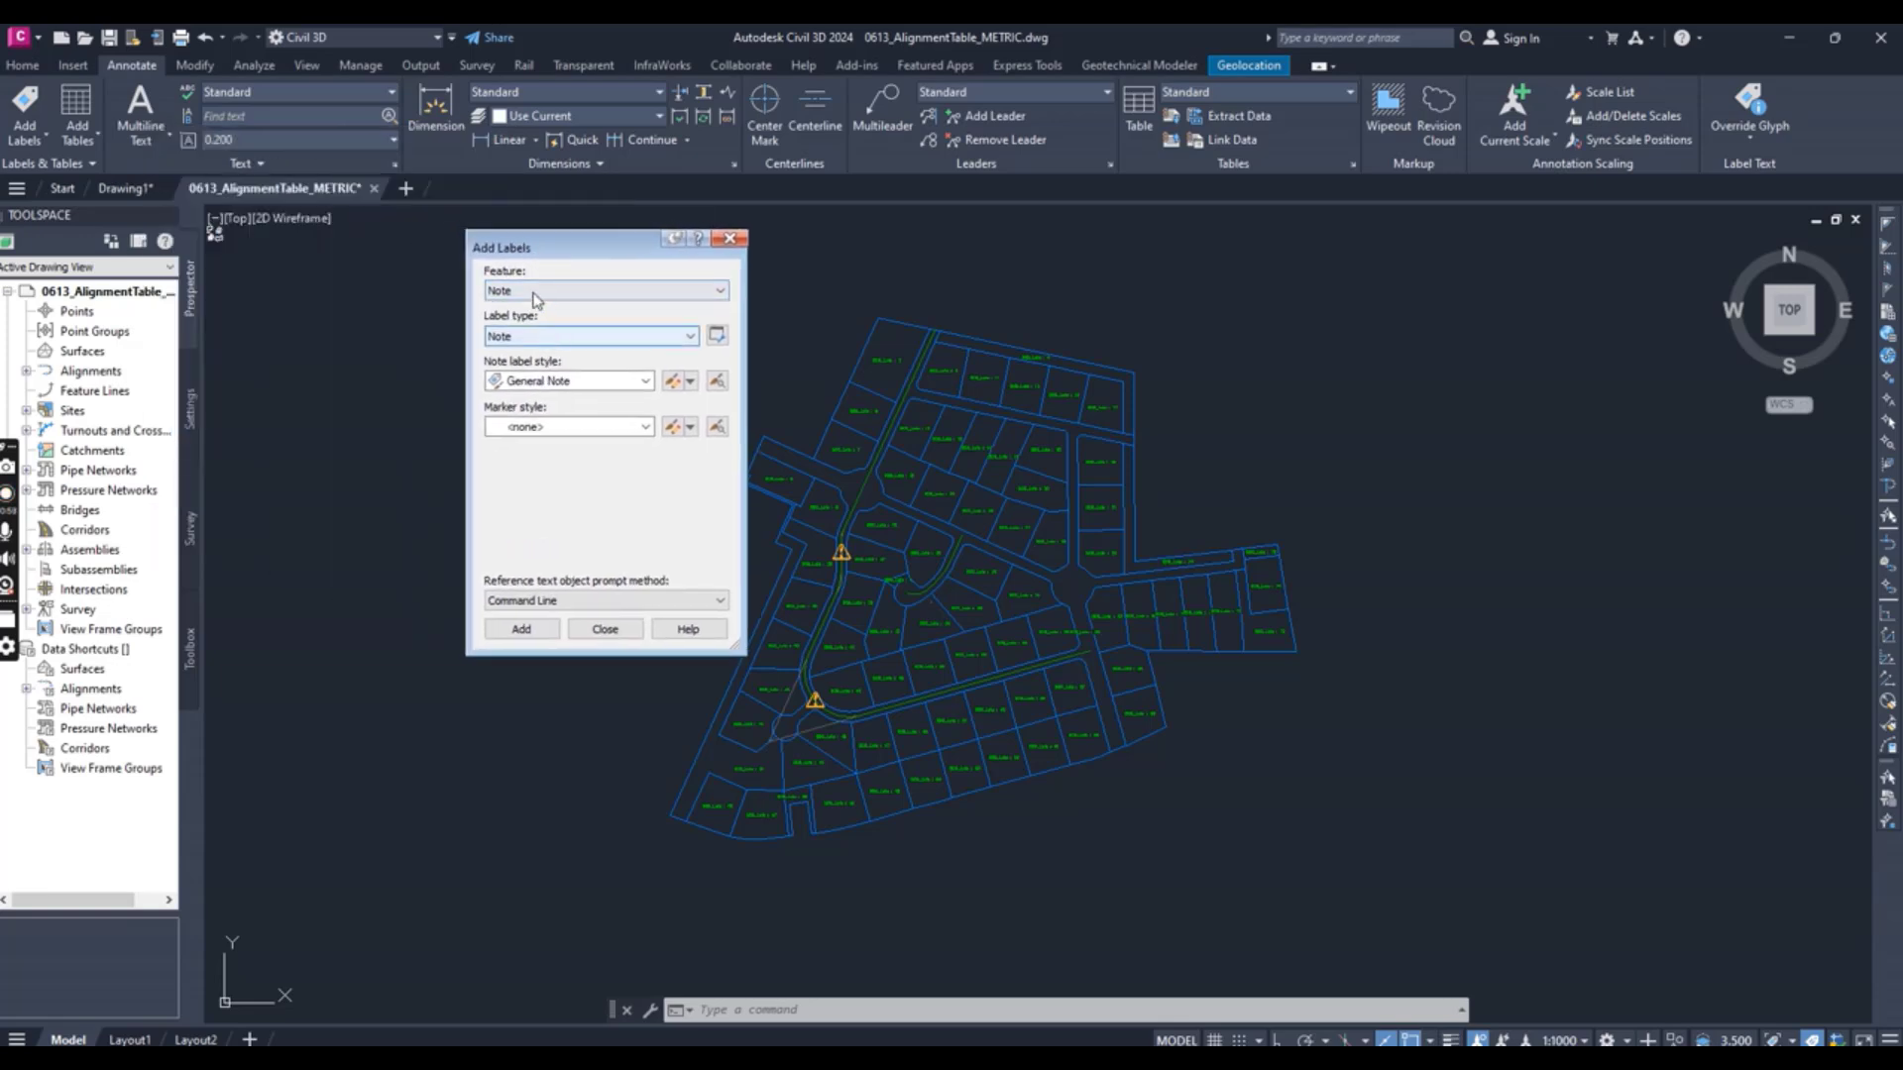
left_click(535, 292)
left_click(522, 335)
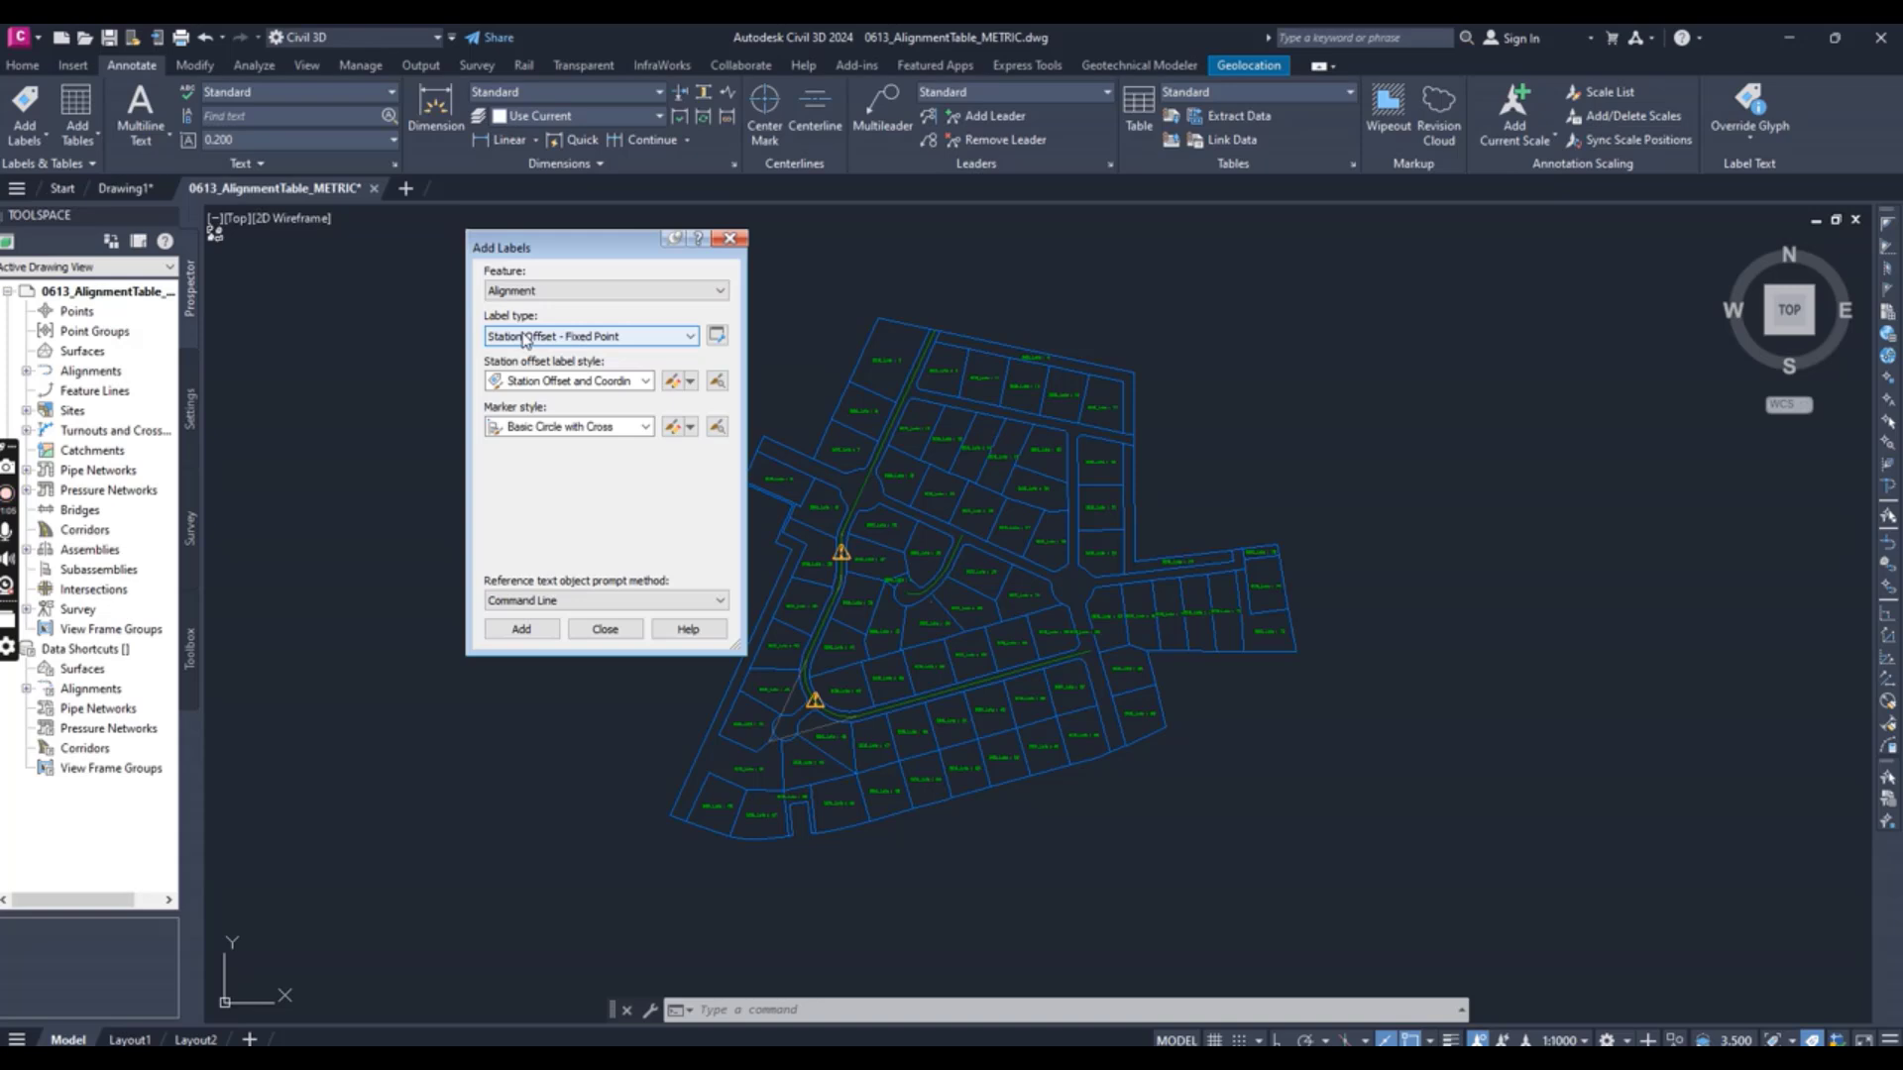
left_click(524, 337)
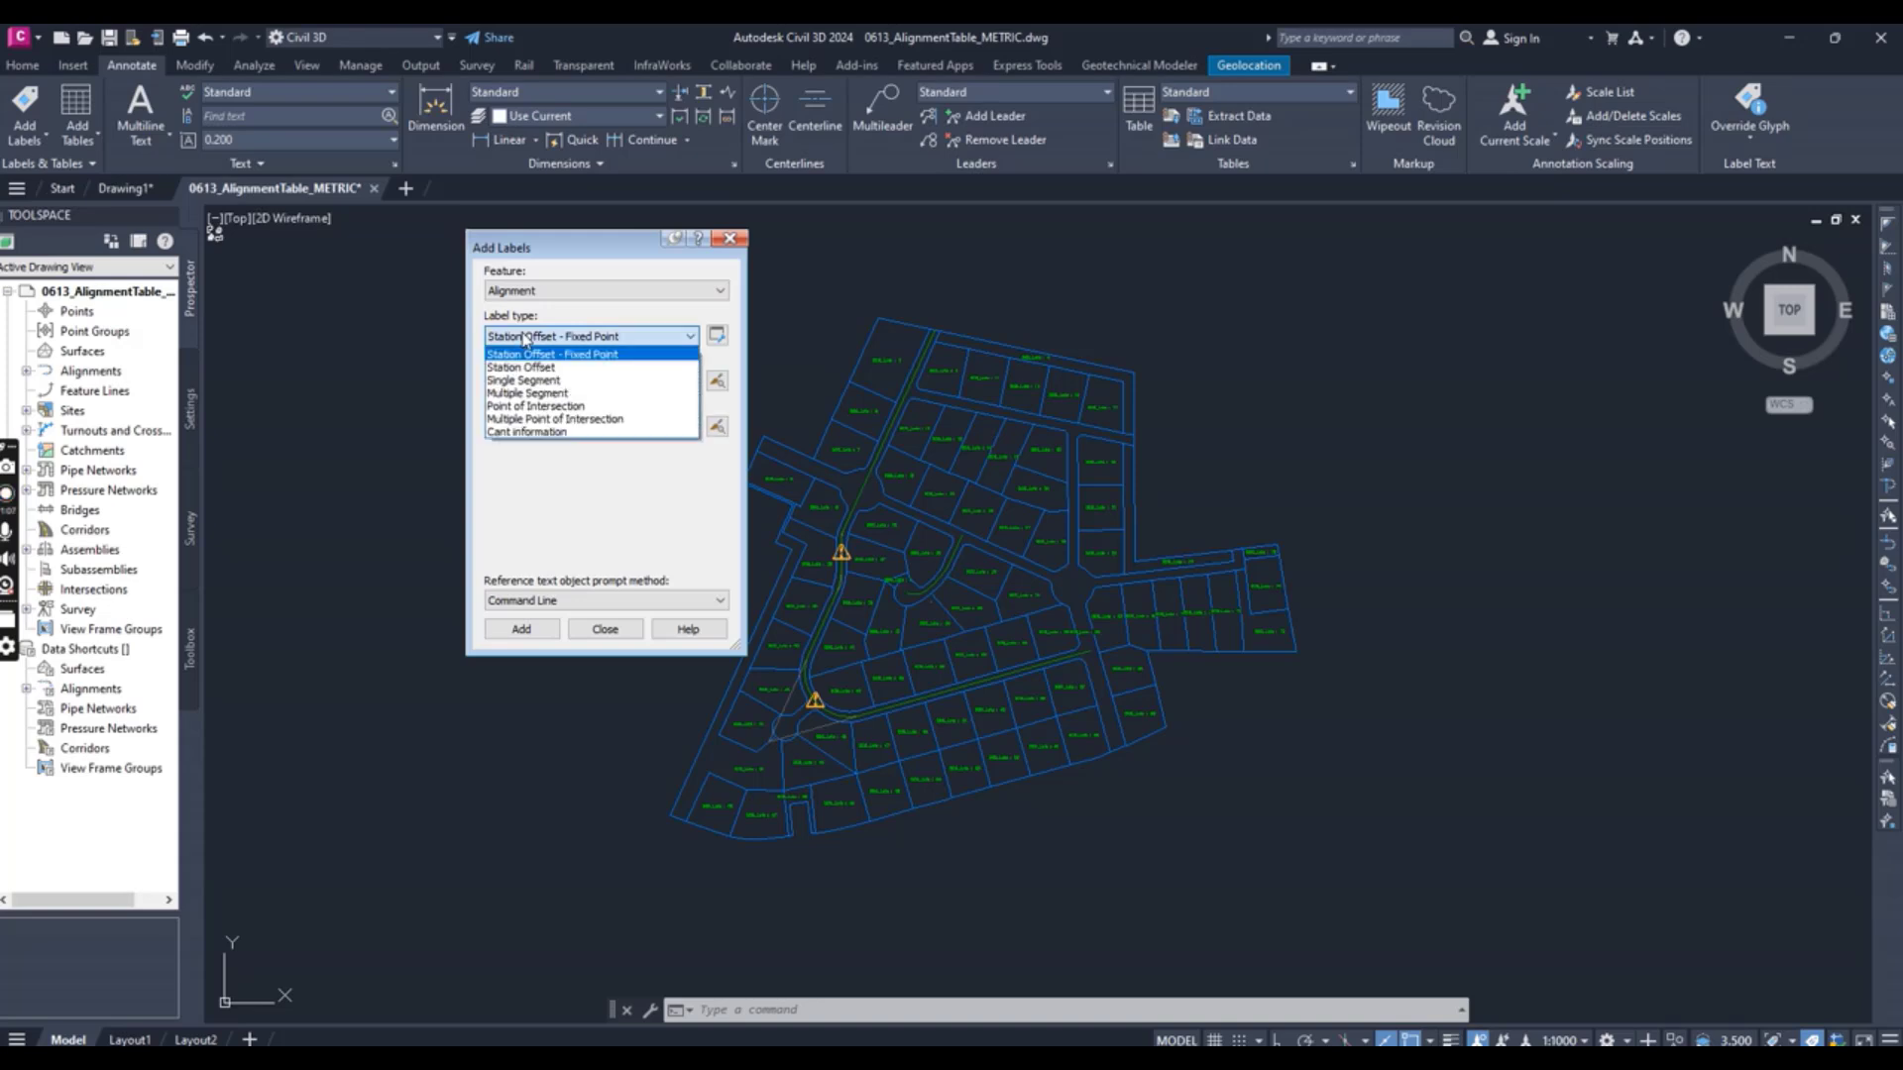
left_click(517, 394)
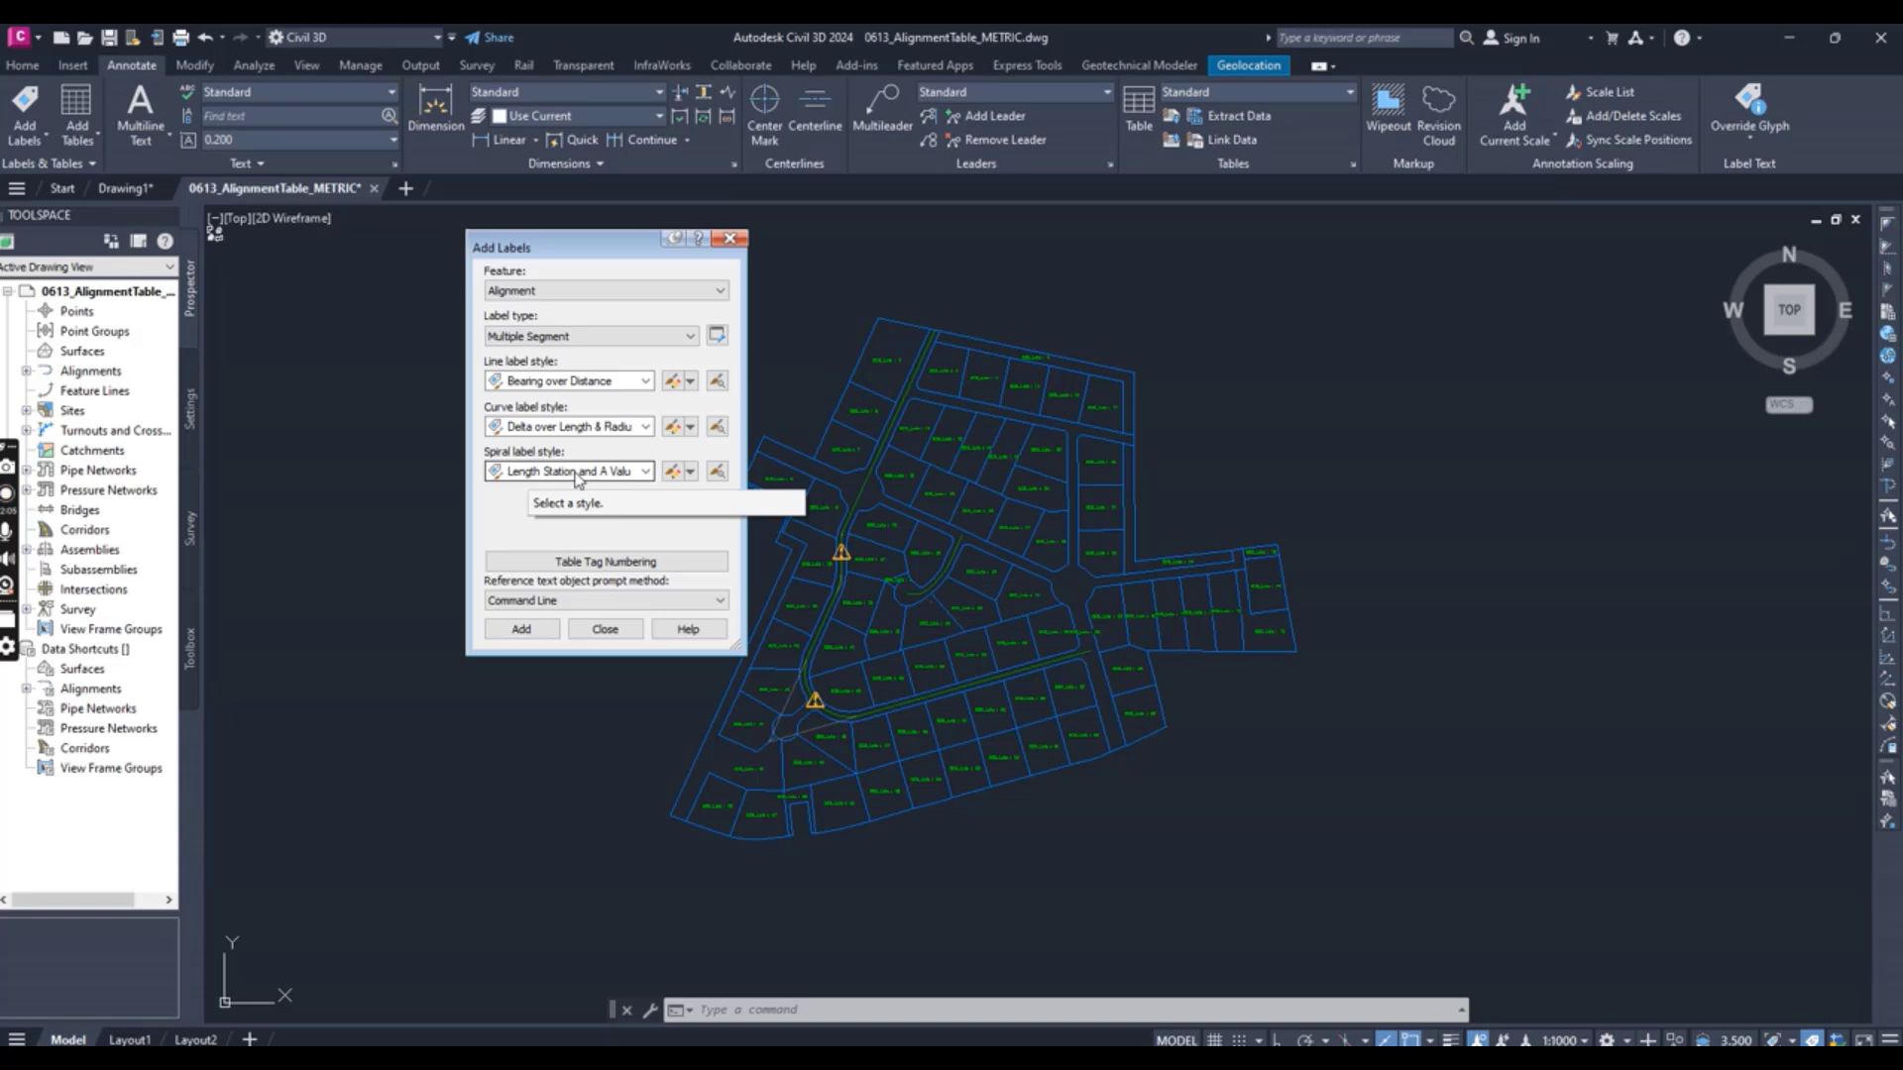
- Label every segment of the long ROAD D alignment, keeping the Bearing over Distance line style and the preset curve and spiral styles
left_click(523, 630)
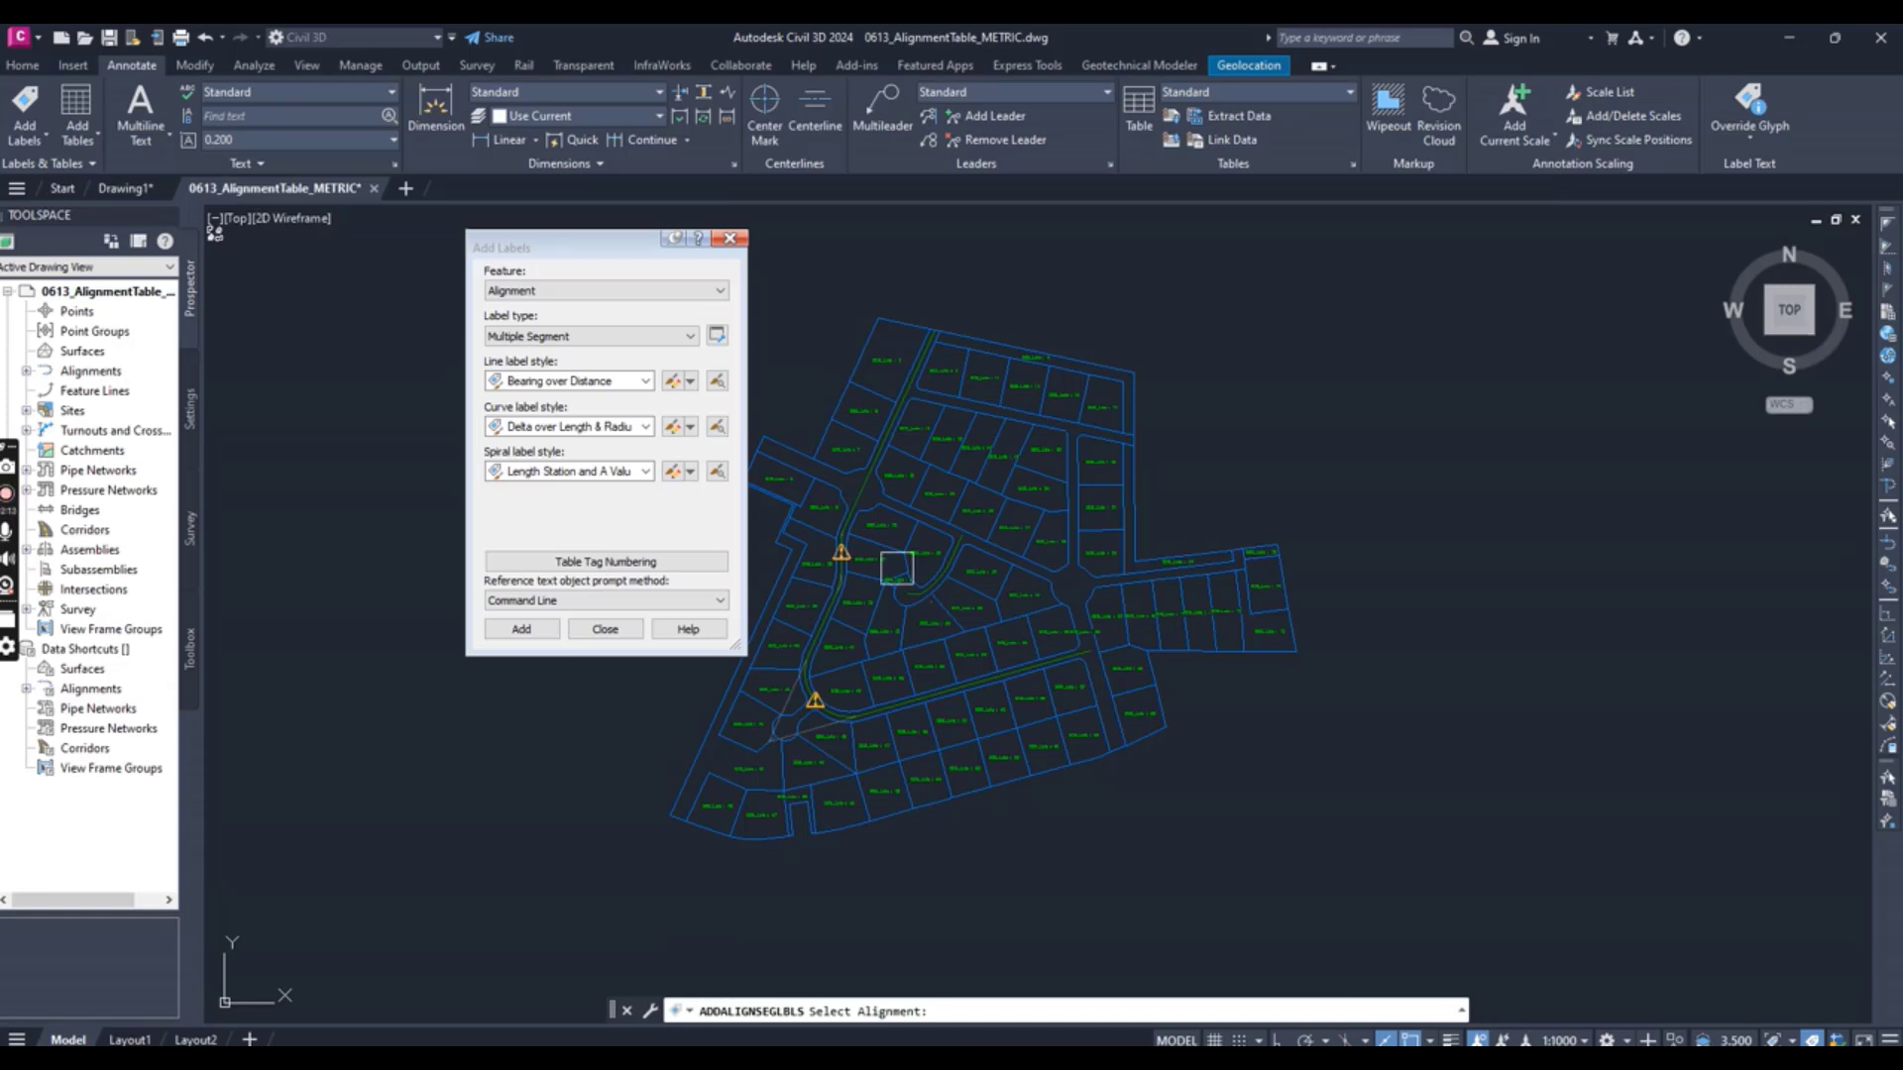
scroll(859, 501, "up", 5)
left_click(871, 467)
scroll(872, 465, "down", 4)
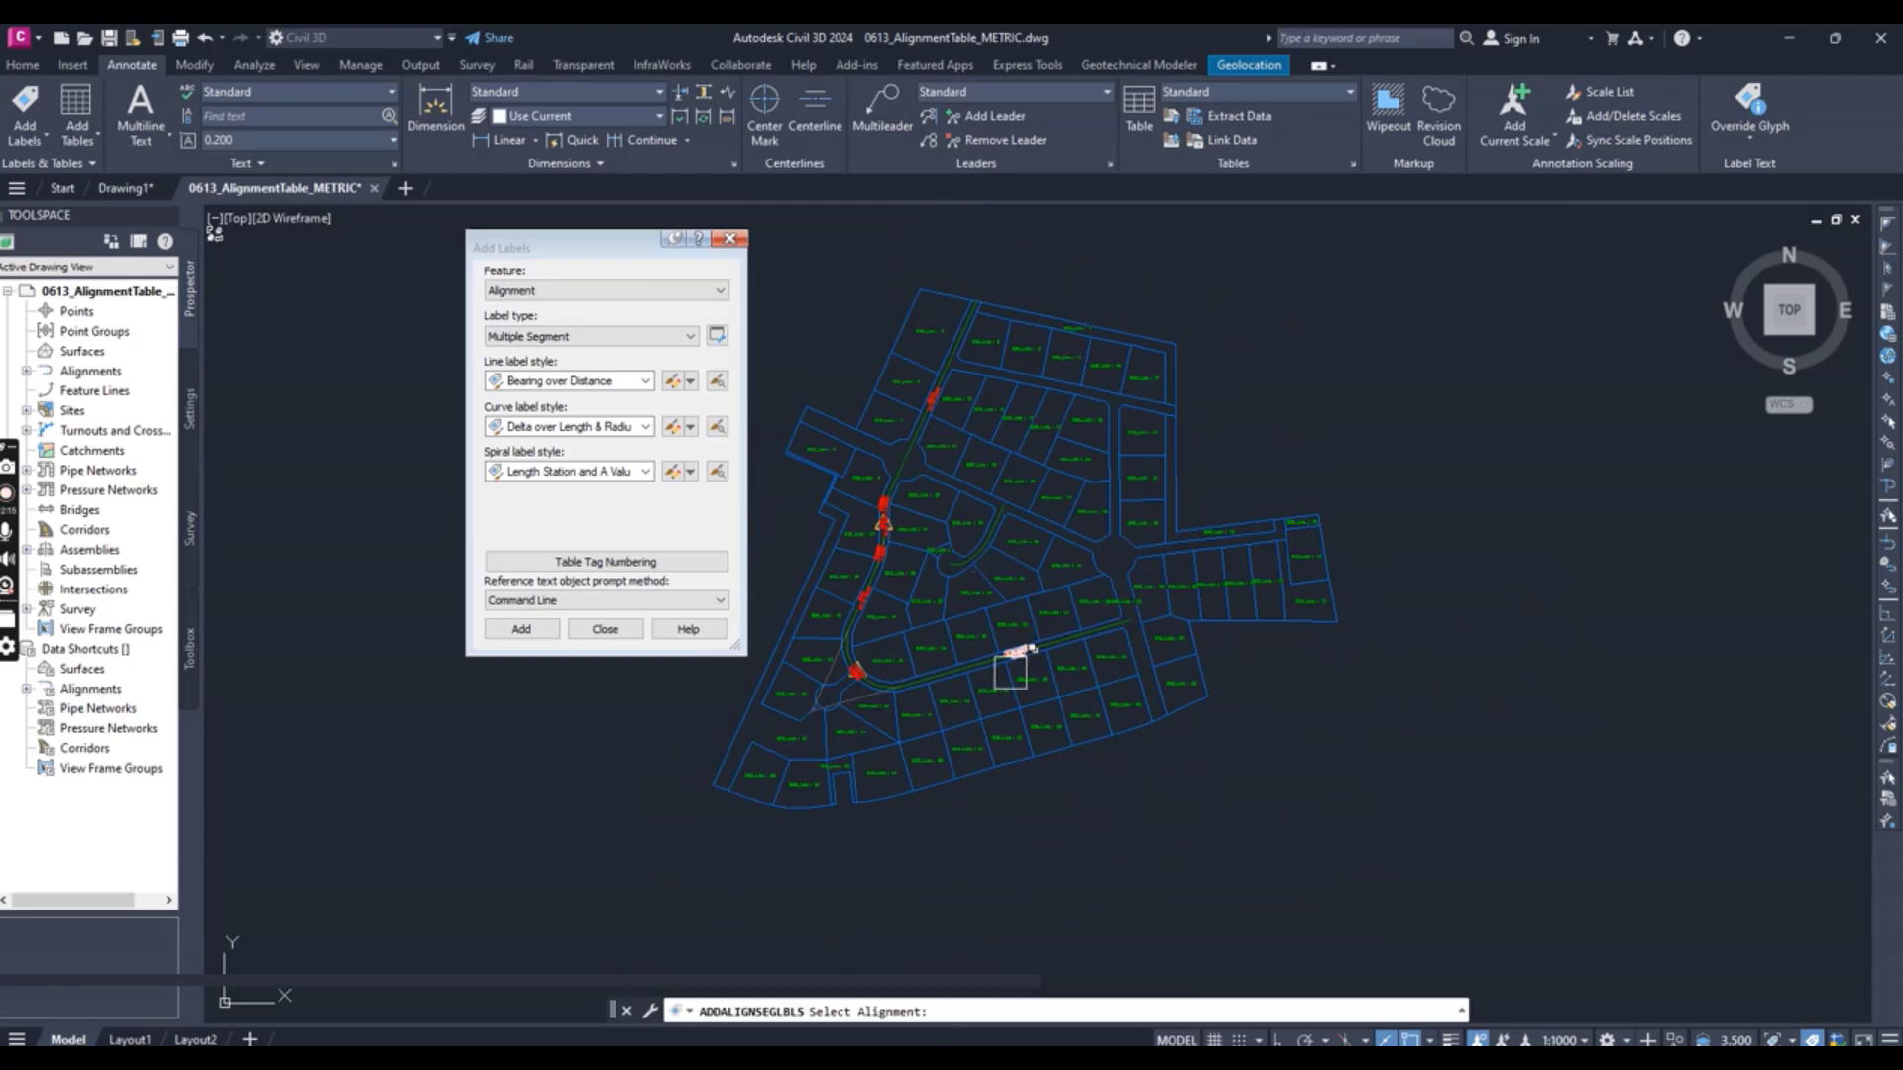
- Add the same multiple segment labels to the short curved ROAD G alignment in the cul-de-sac and finish labelling
scroll(974, 552, "up", 6)
scroll(986, 555, "up", 3)
left_click(985, 544)
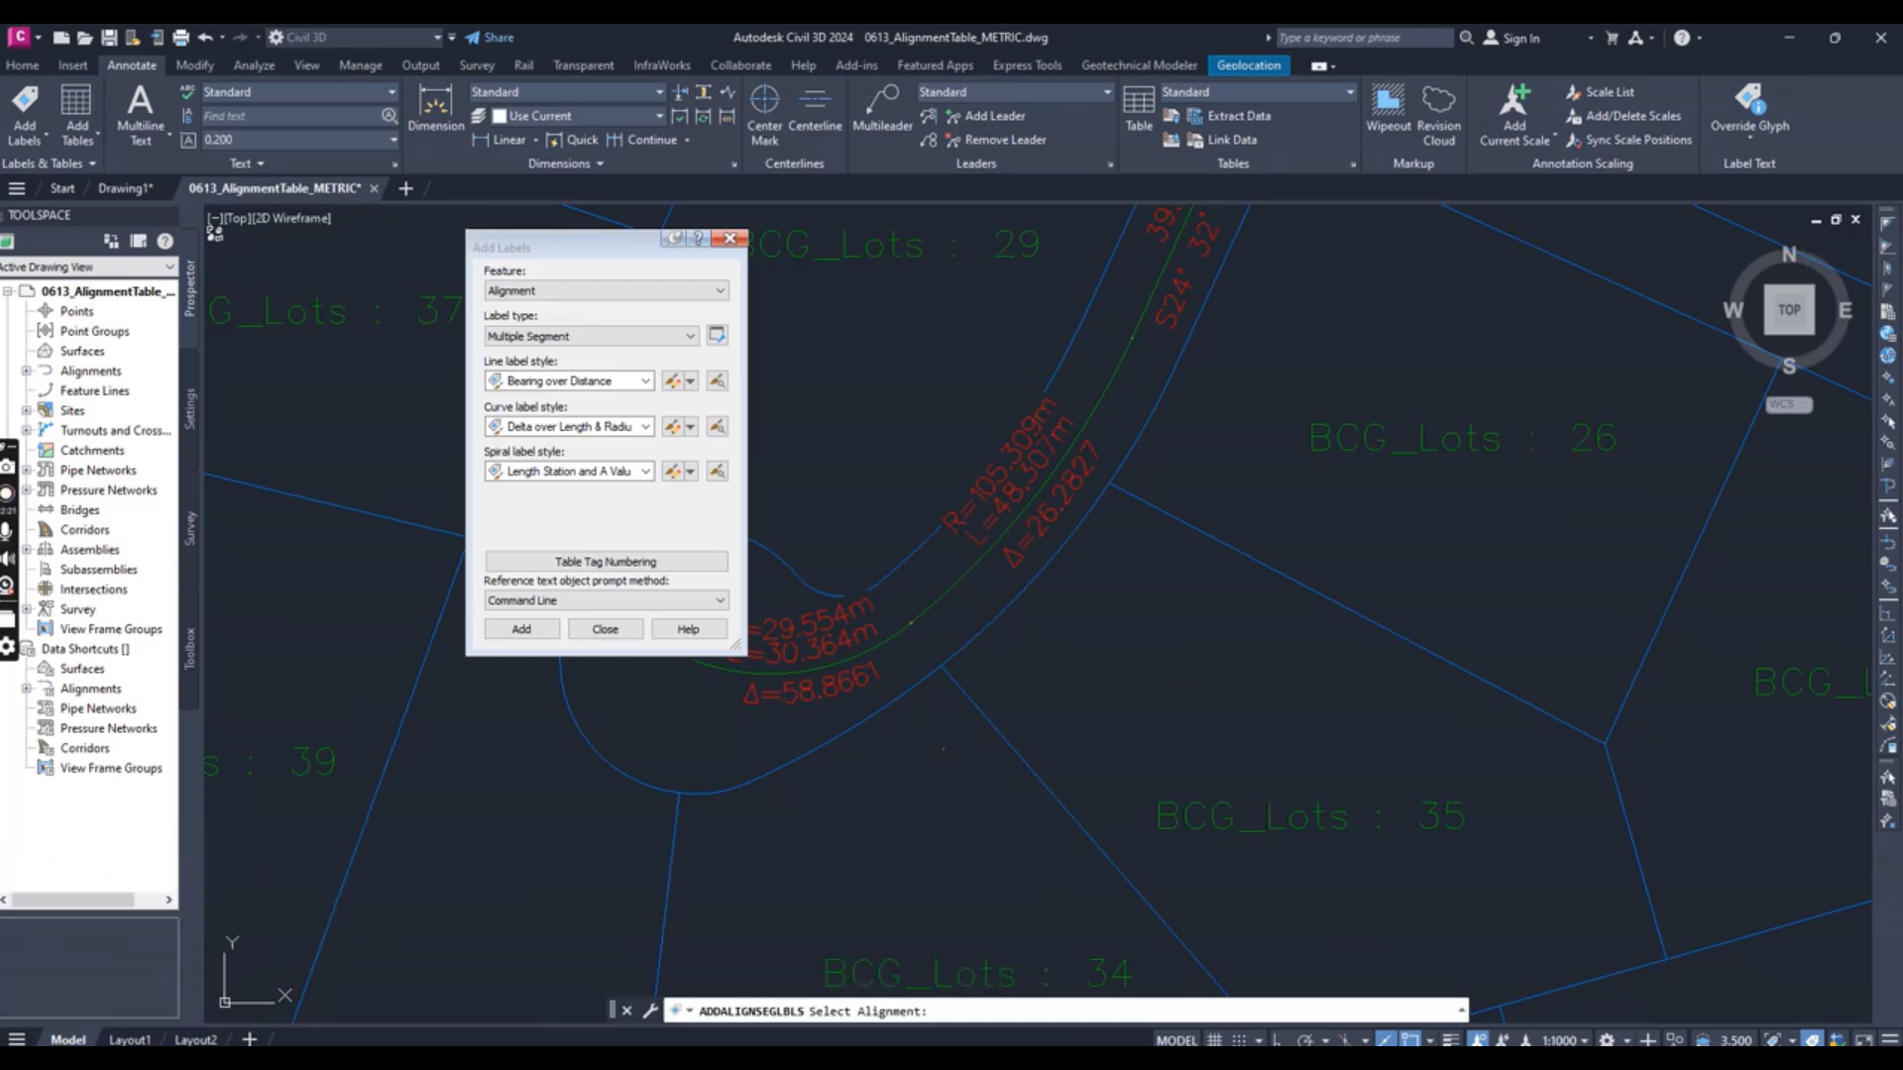
key("Return")
scroll(1162, 694, "down", 5)
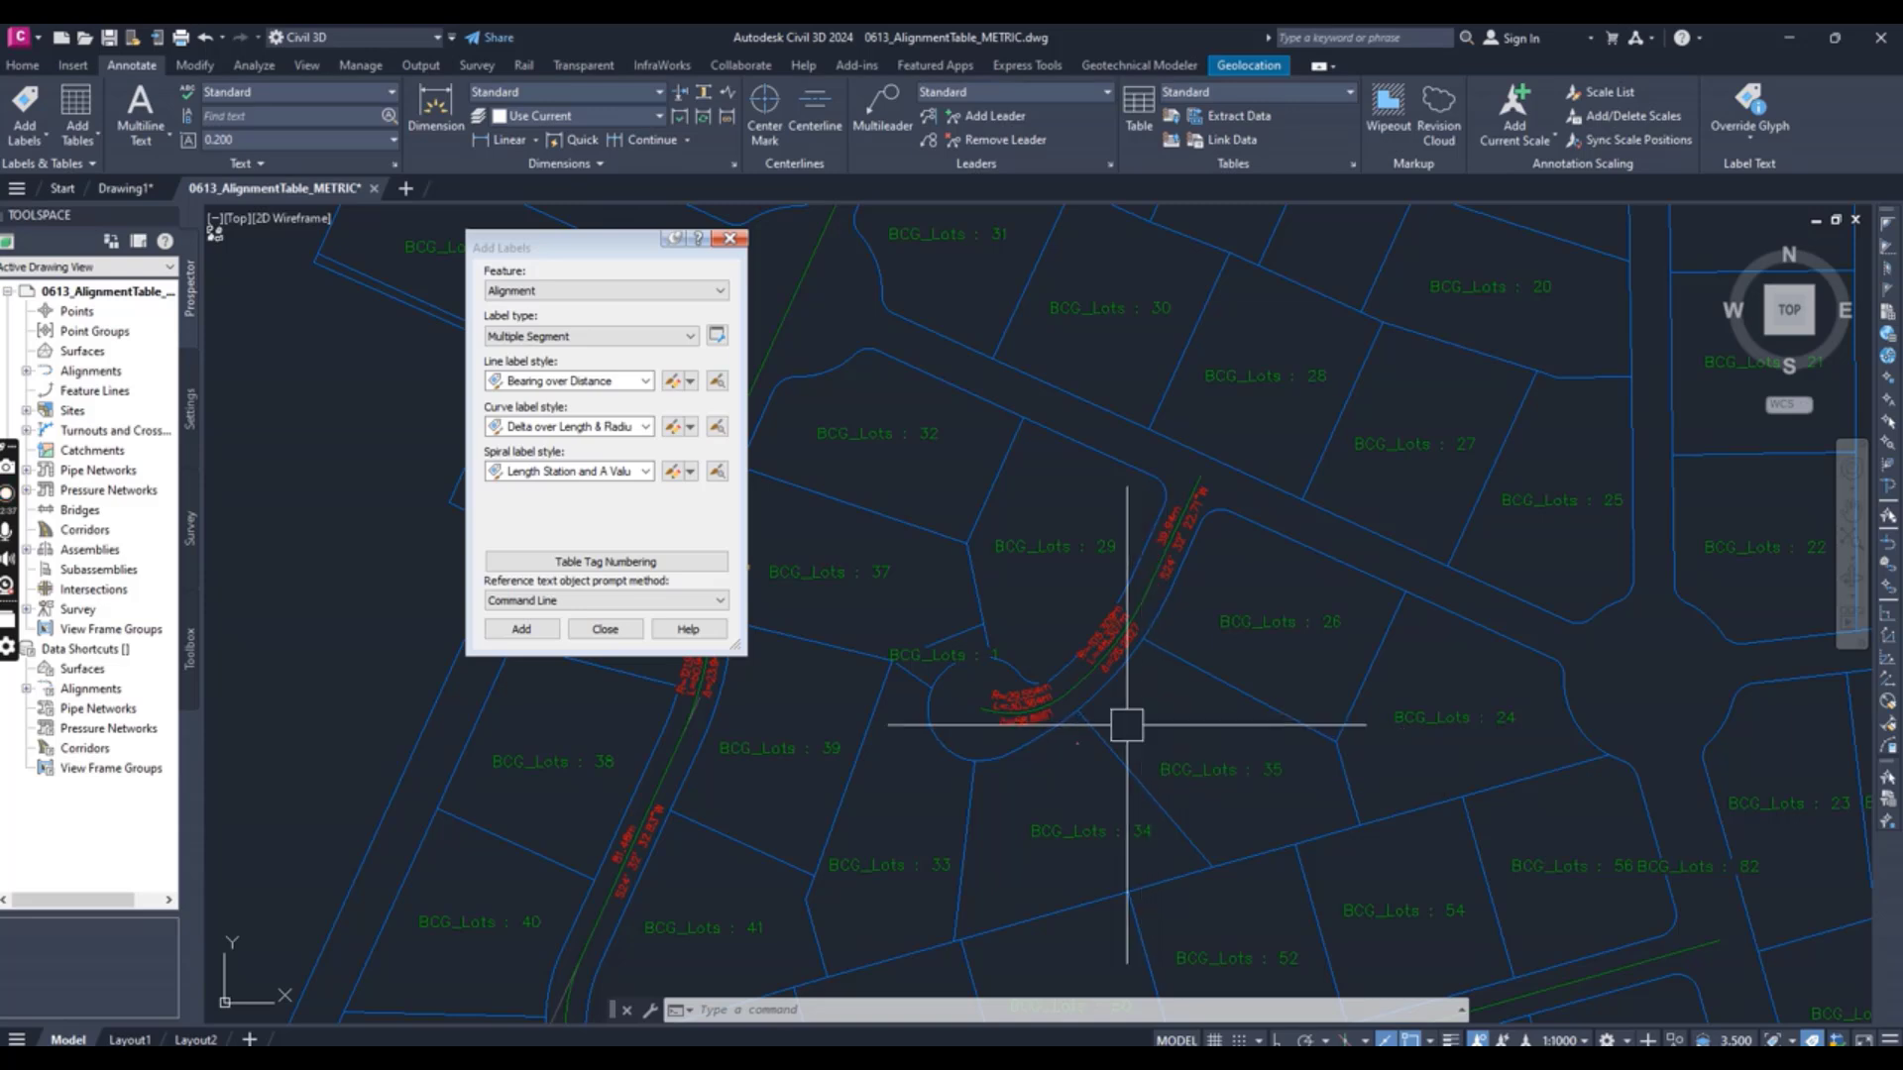
left_click(729, 239)
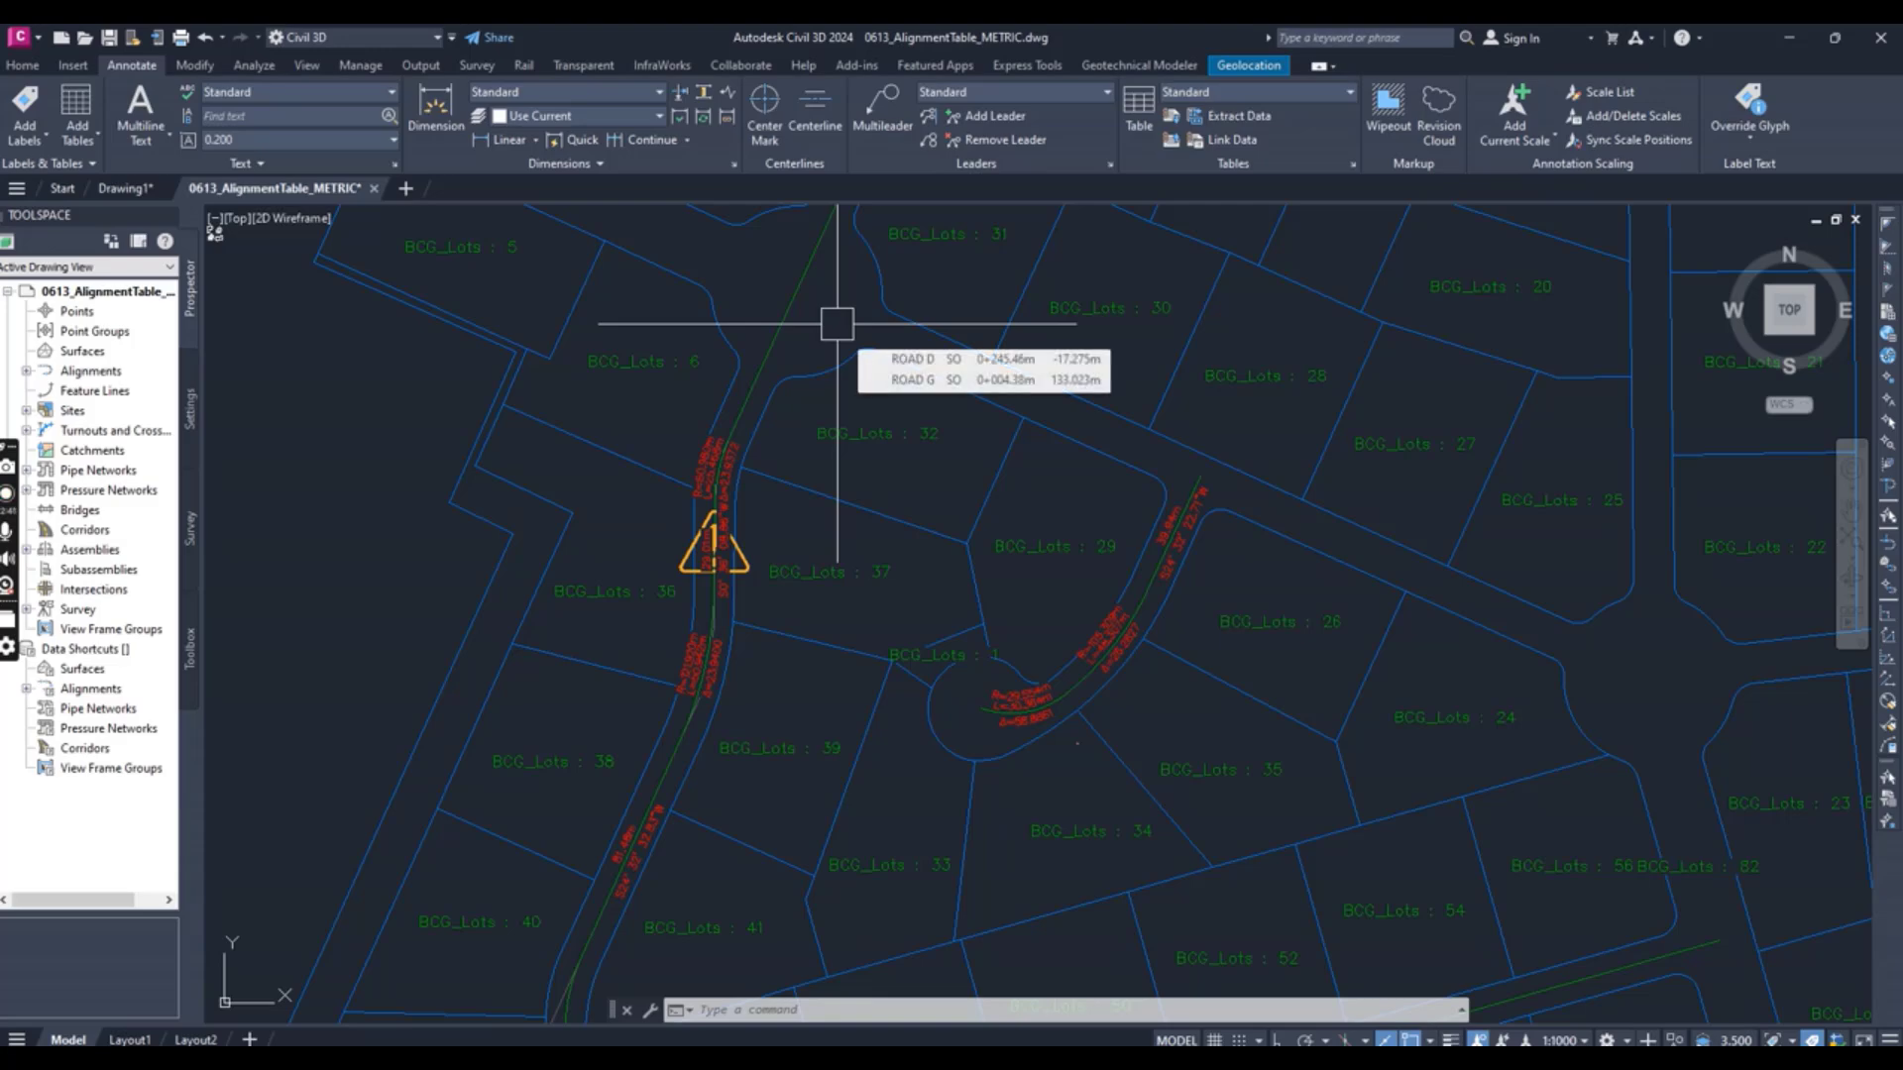
scroll(906, 592, "down", 5)
scroll(906, 593, "up", 4)
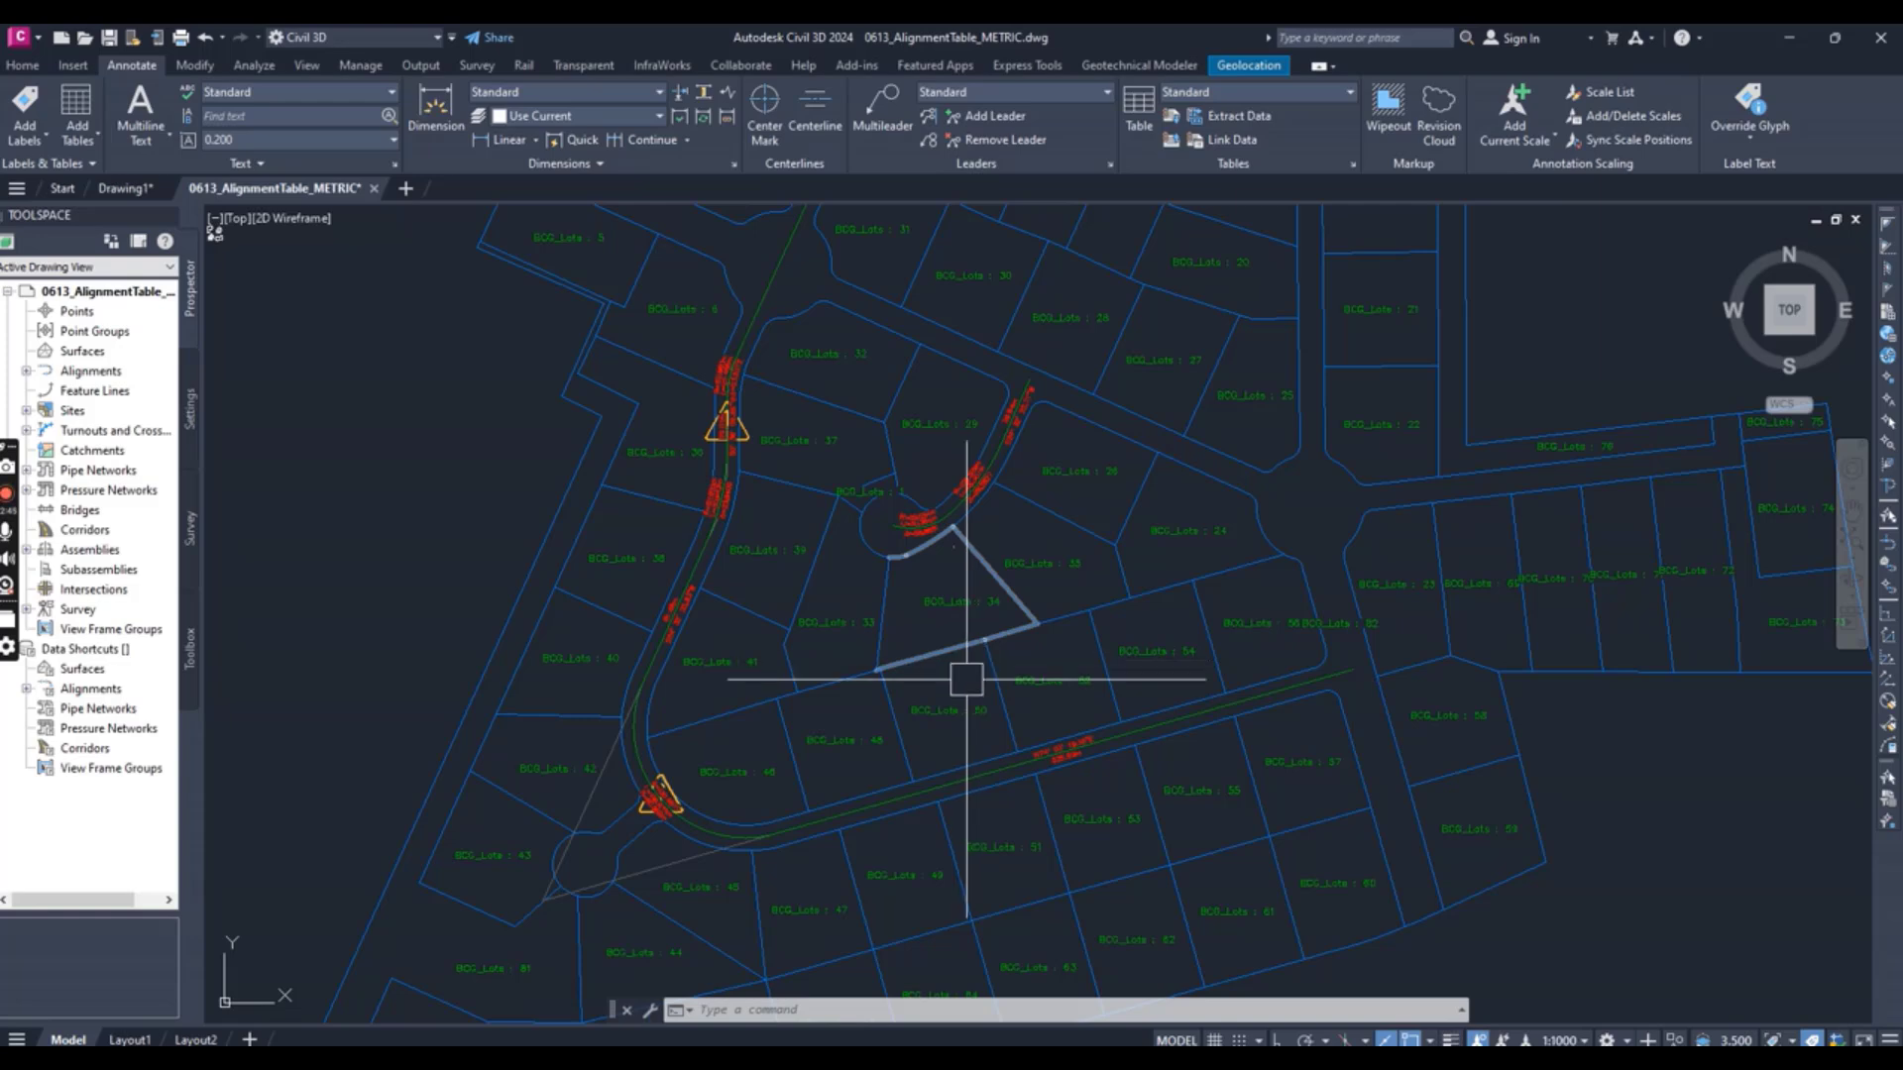
scroll(966, 684, "down", 2)
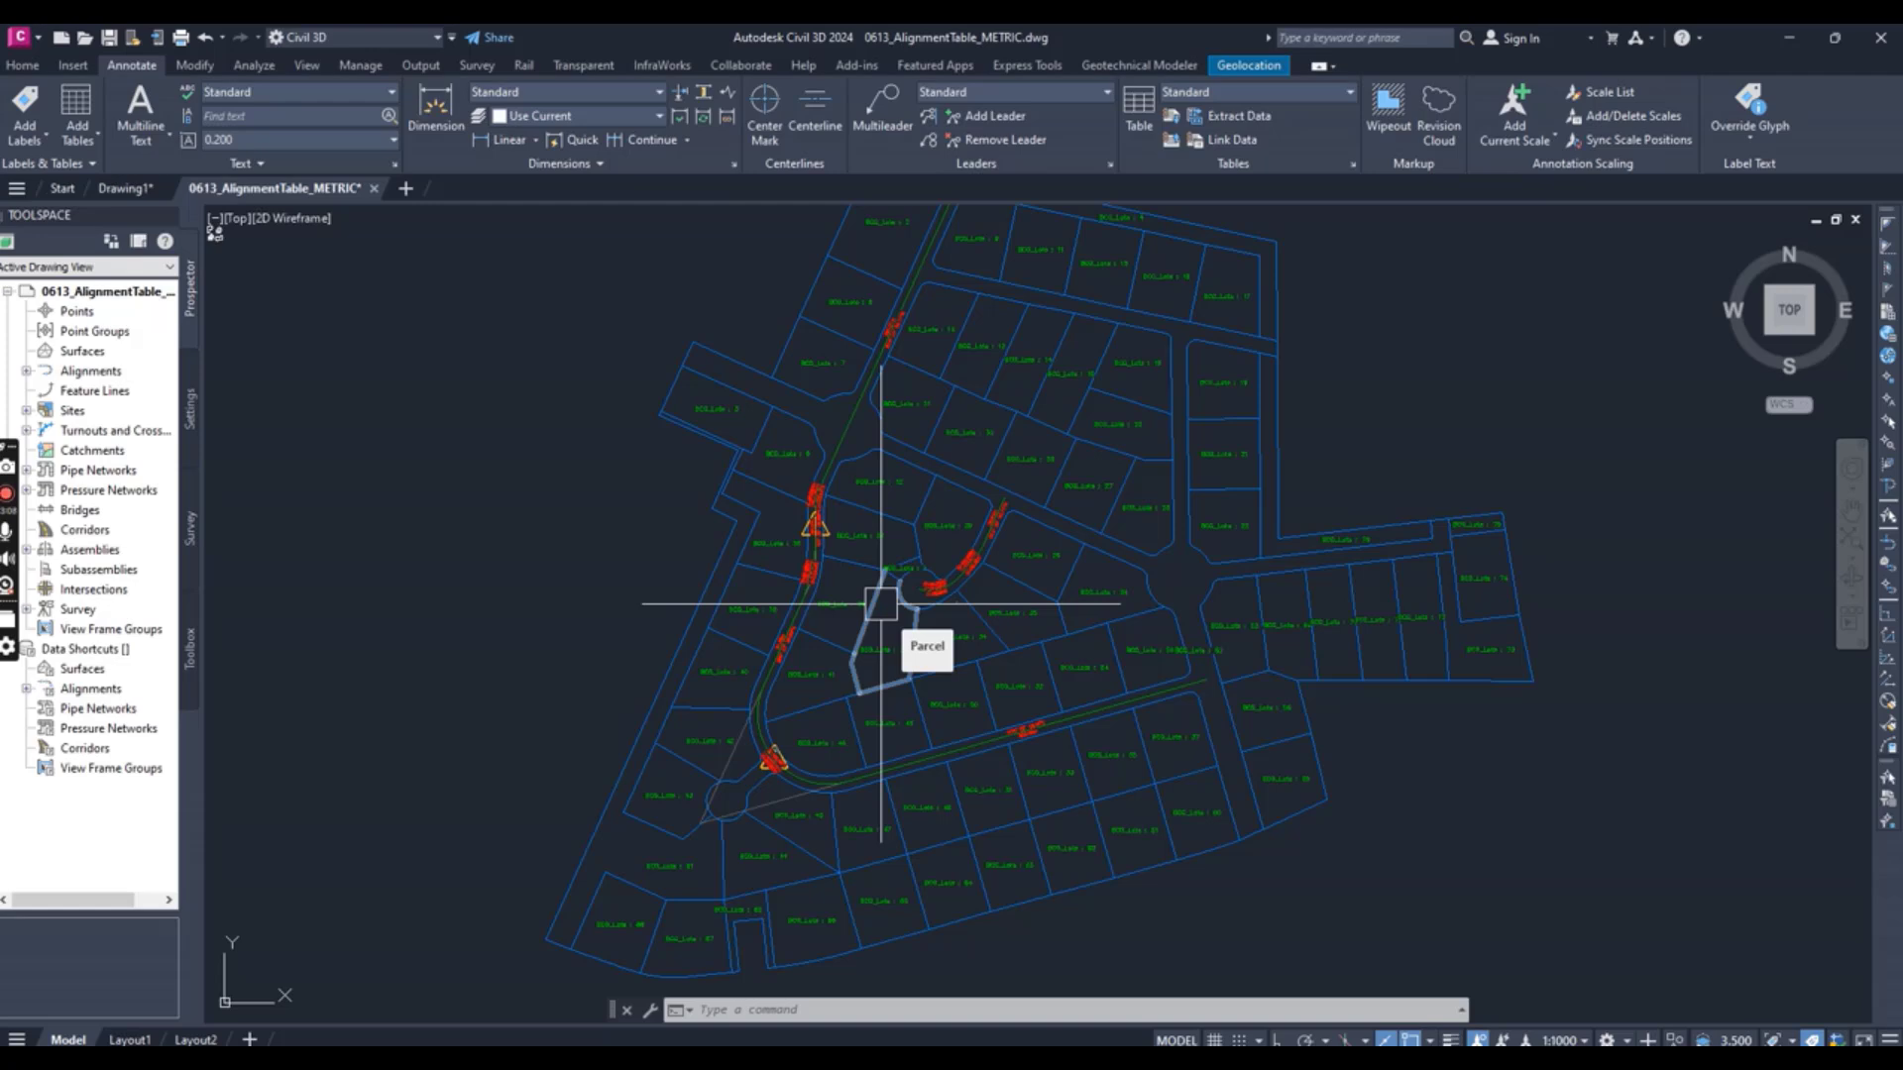
scroll(857, 658, "up", 2)
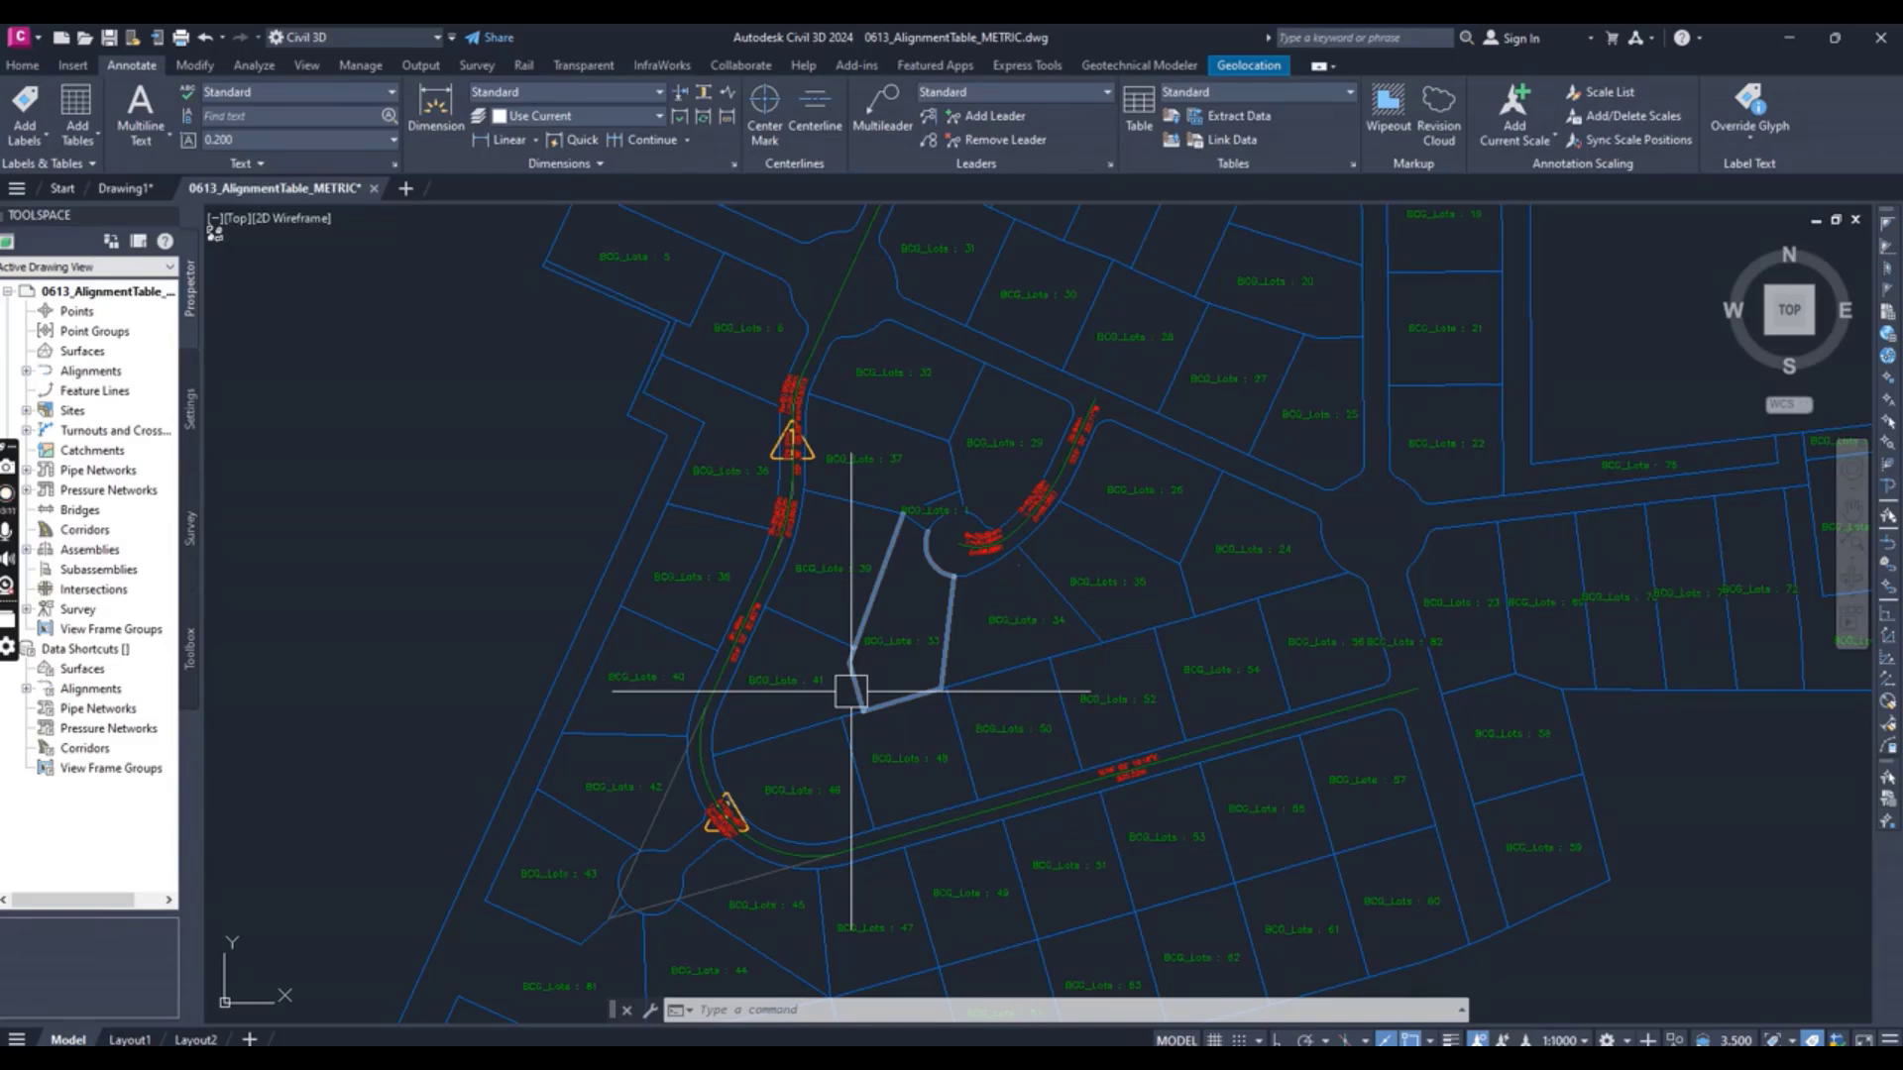
- Start an alignment line table, applying the General line: Bearing and Distance label style with the Add Existing and New selection rule
left_click(97, 144)
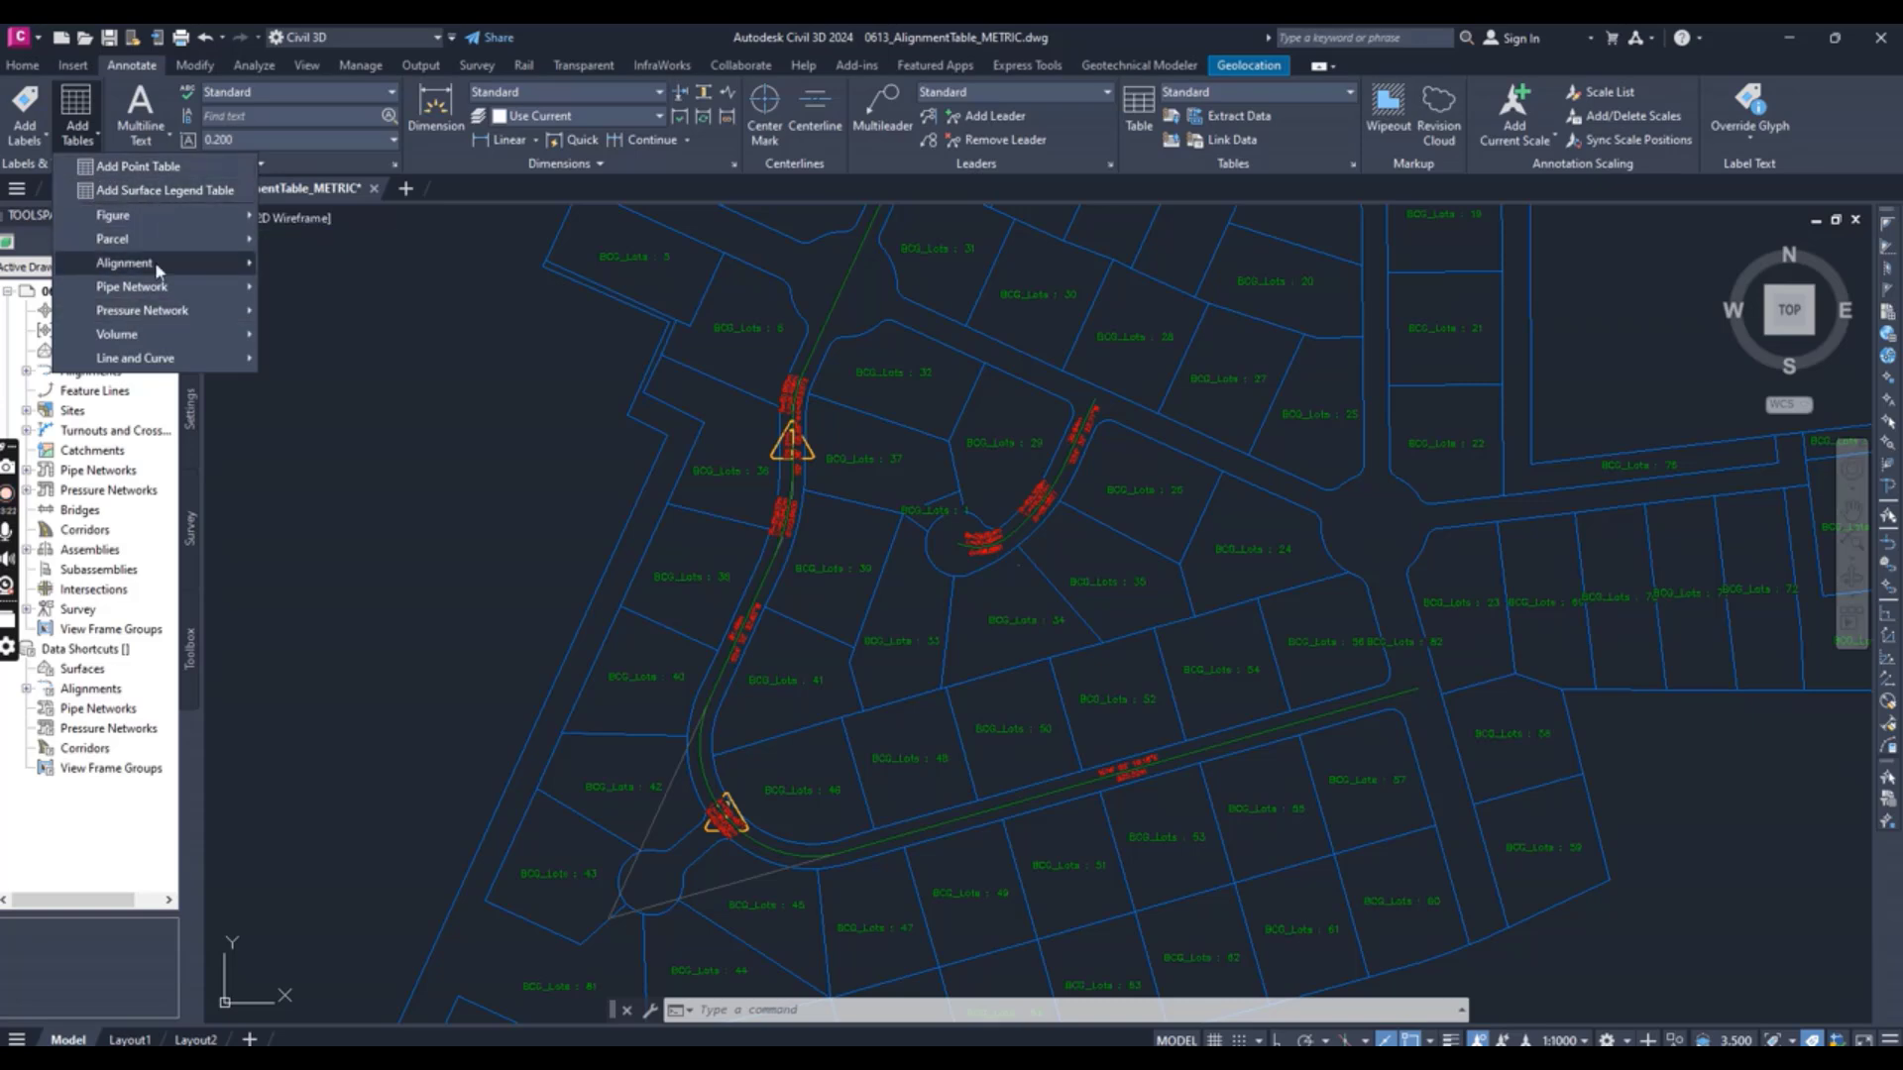
mouse_move(155, 311)
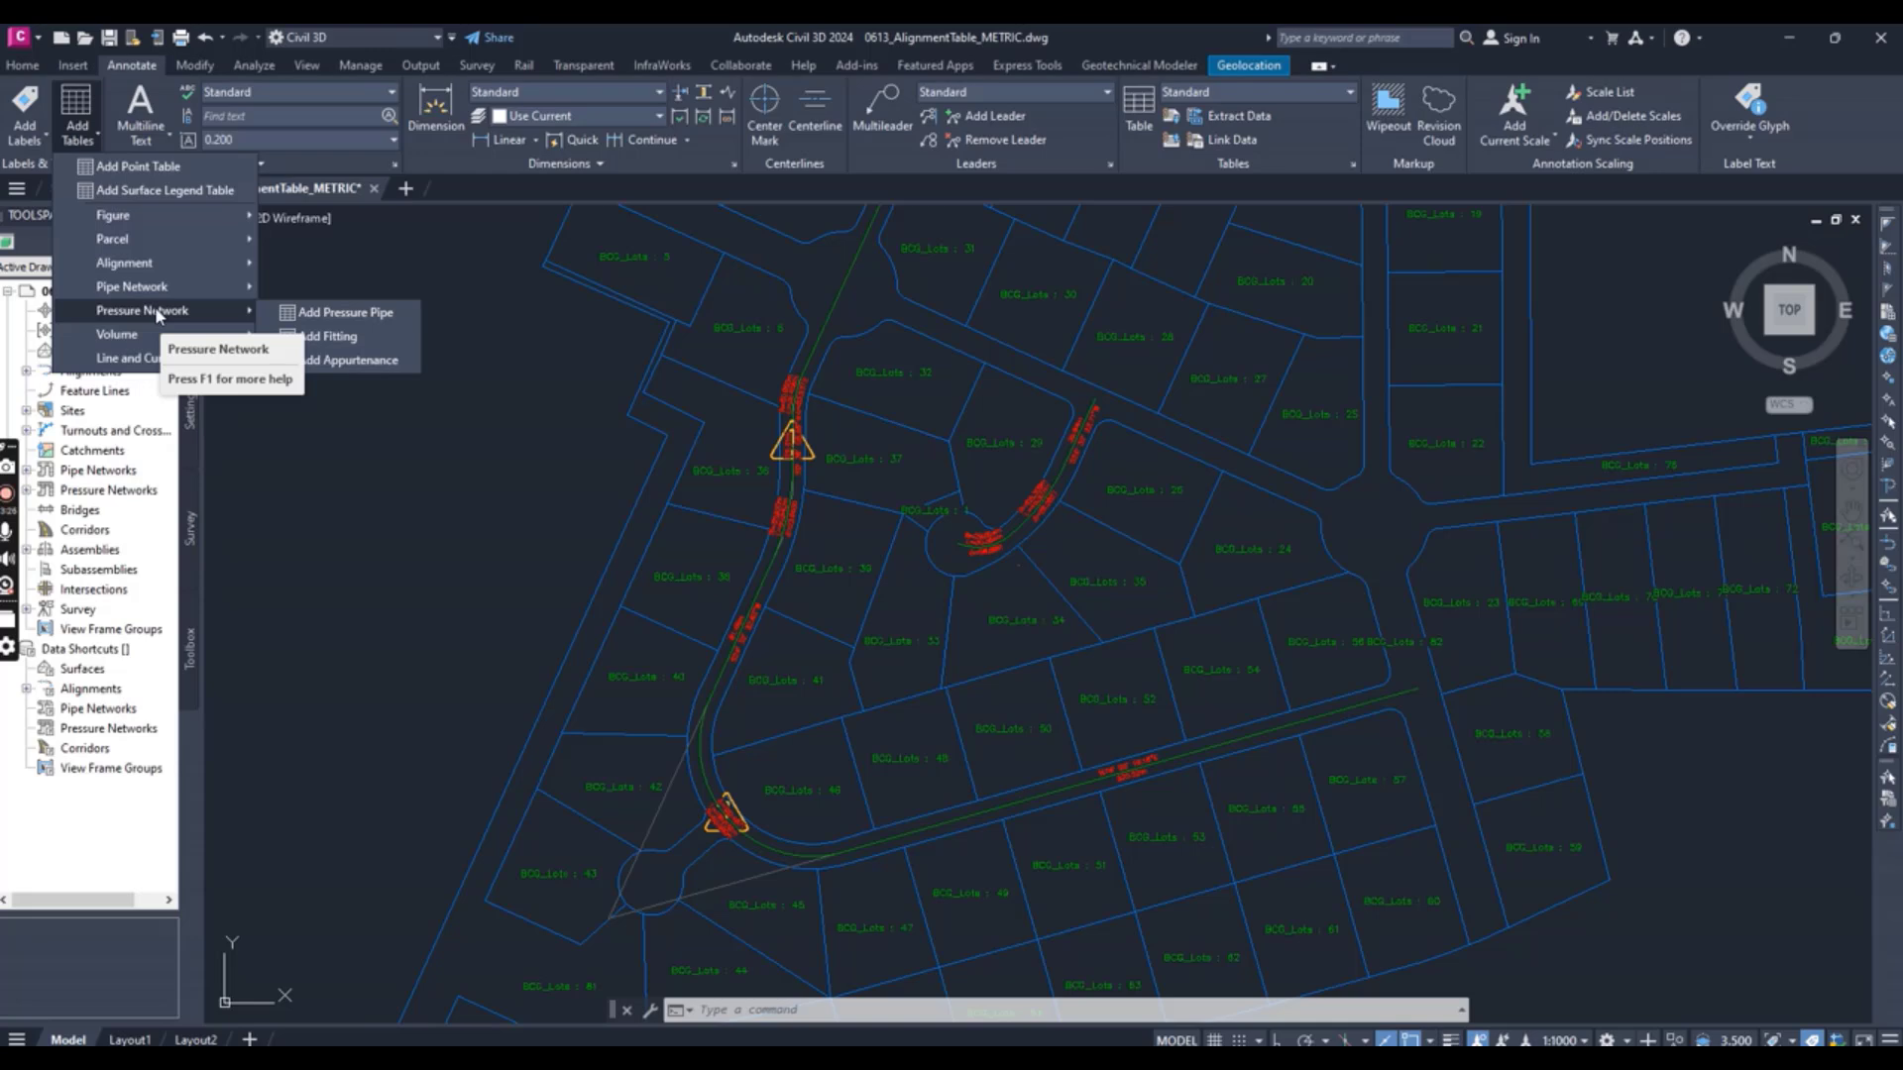
mouse_move(144, 268)
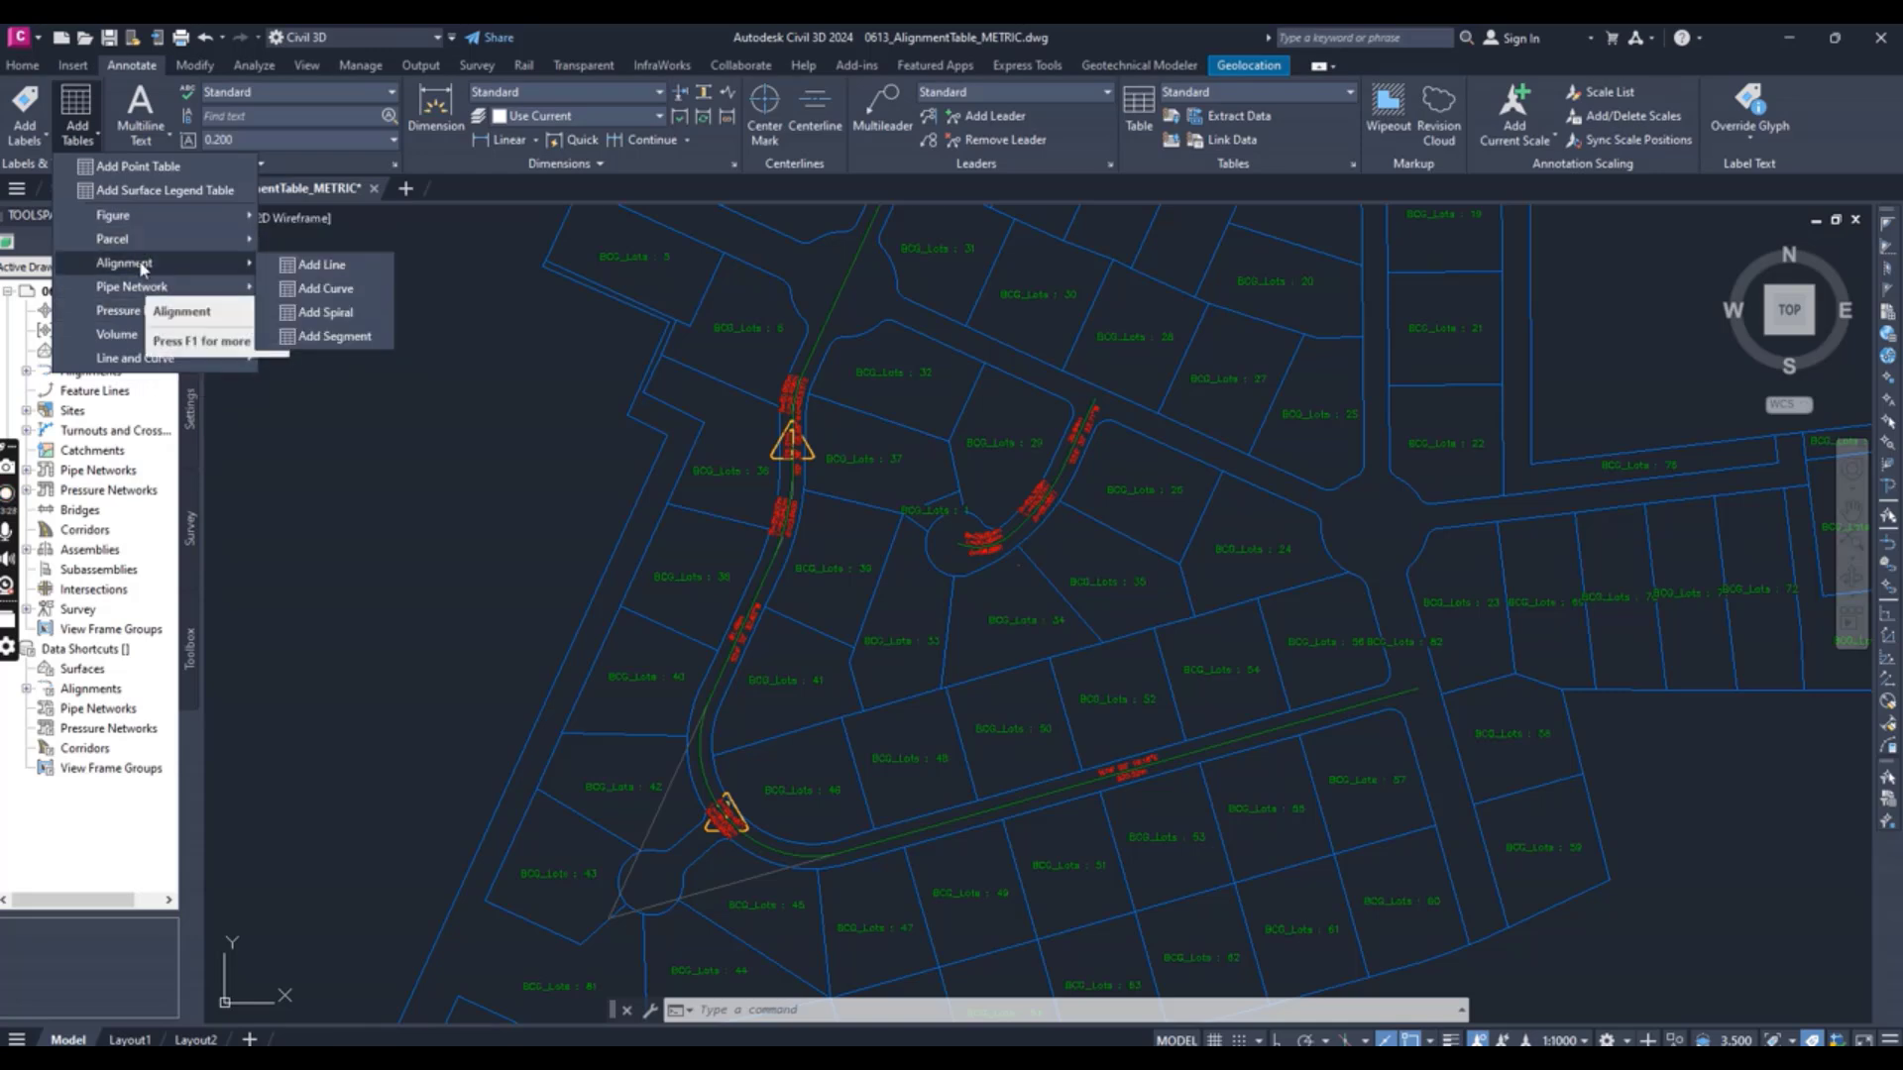
left_click(345, 263)
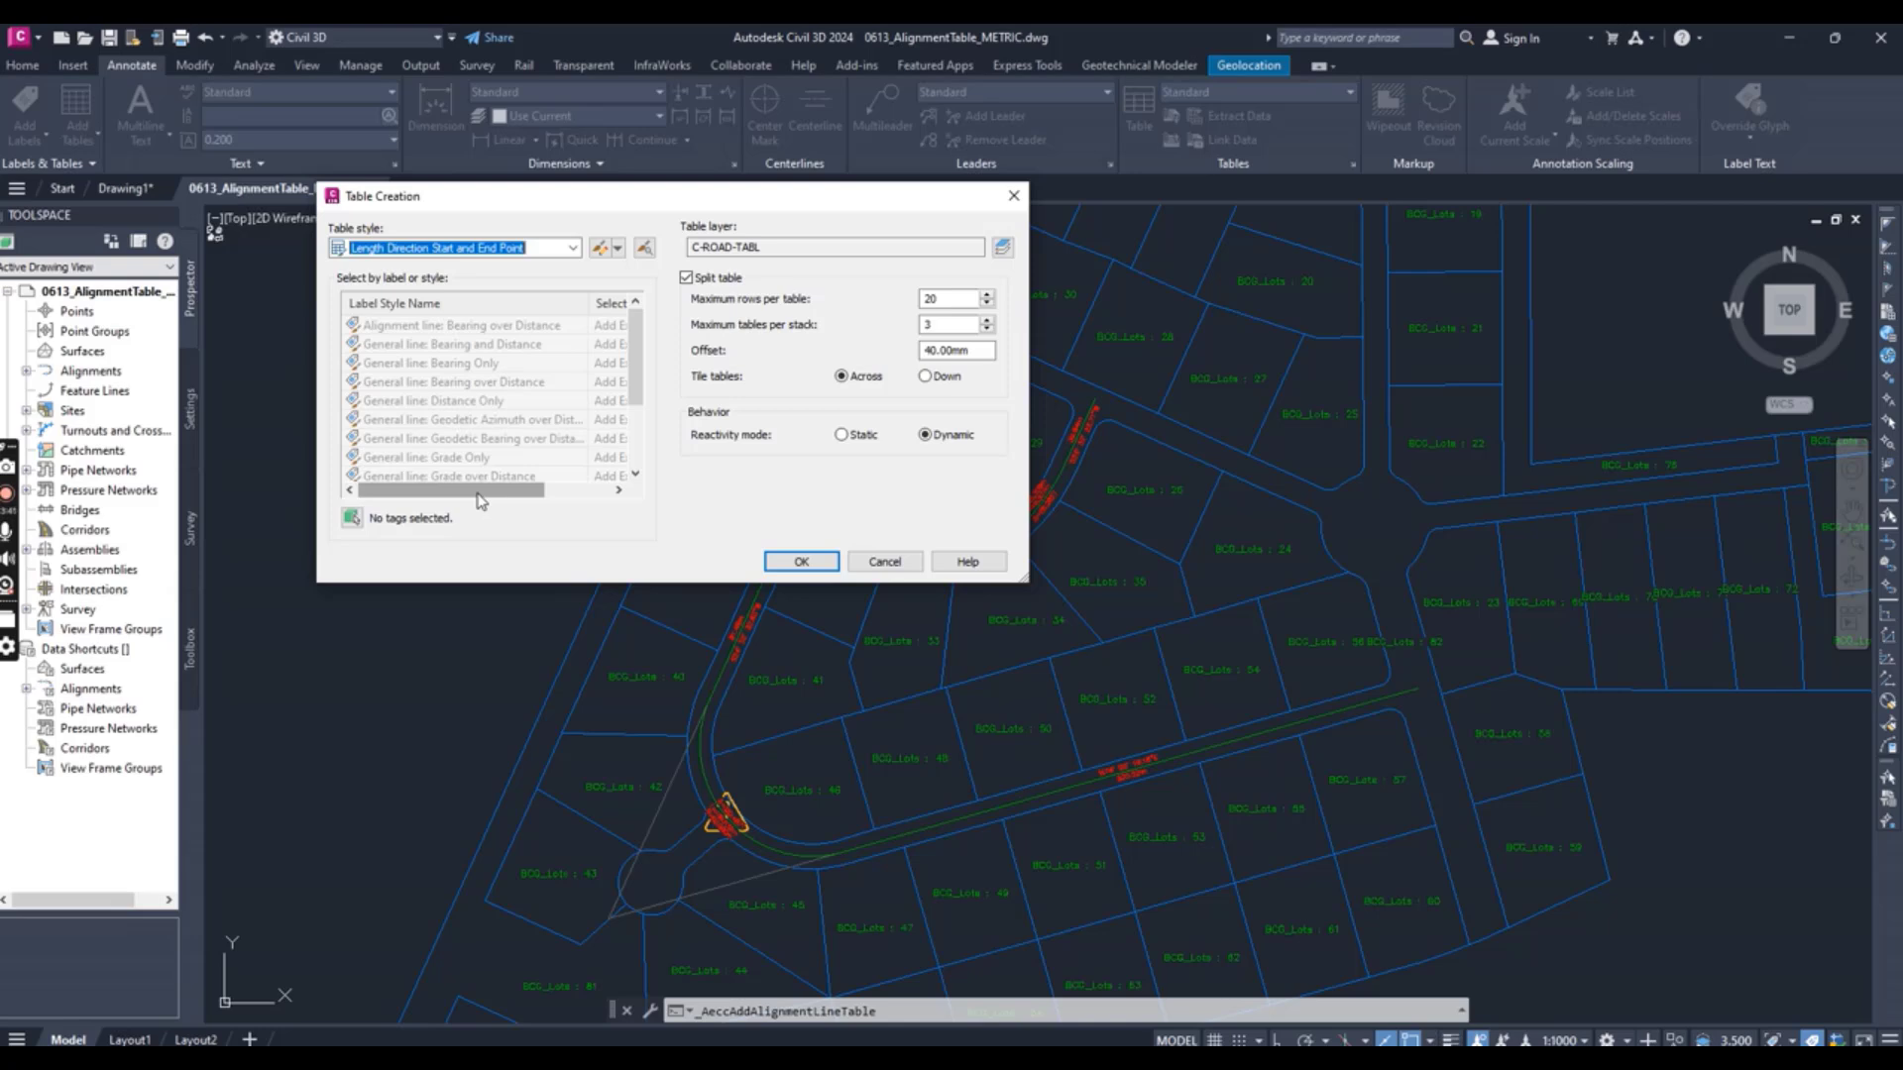
left_click_drag(477, 492, 481, 495)
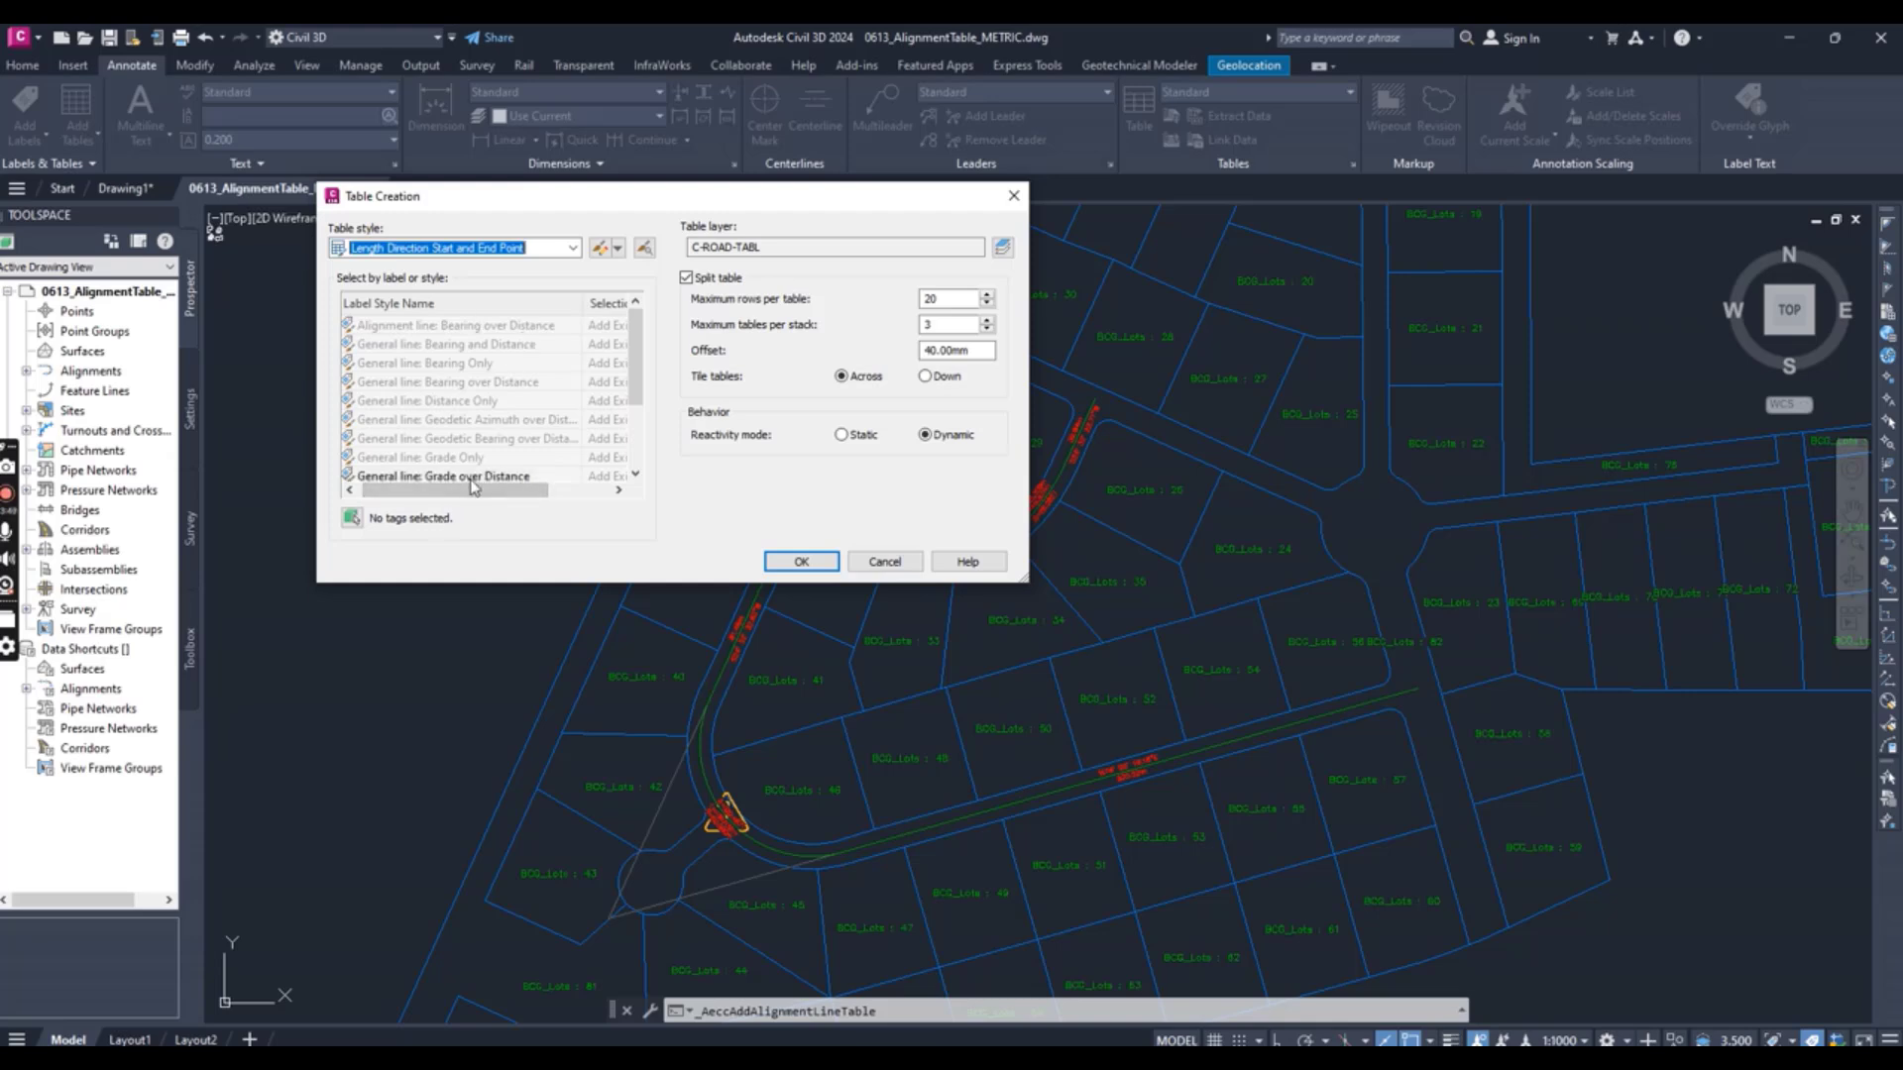
left_click_drag(486, 495, 569, 497)
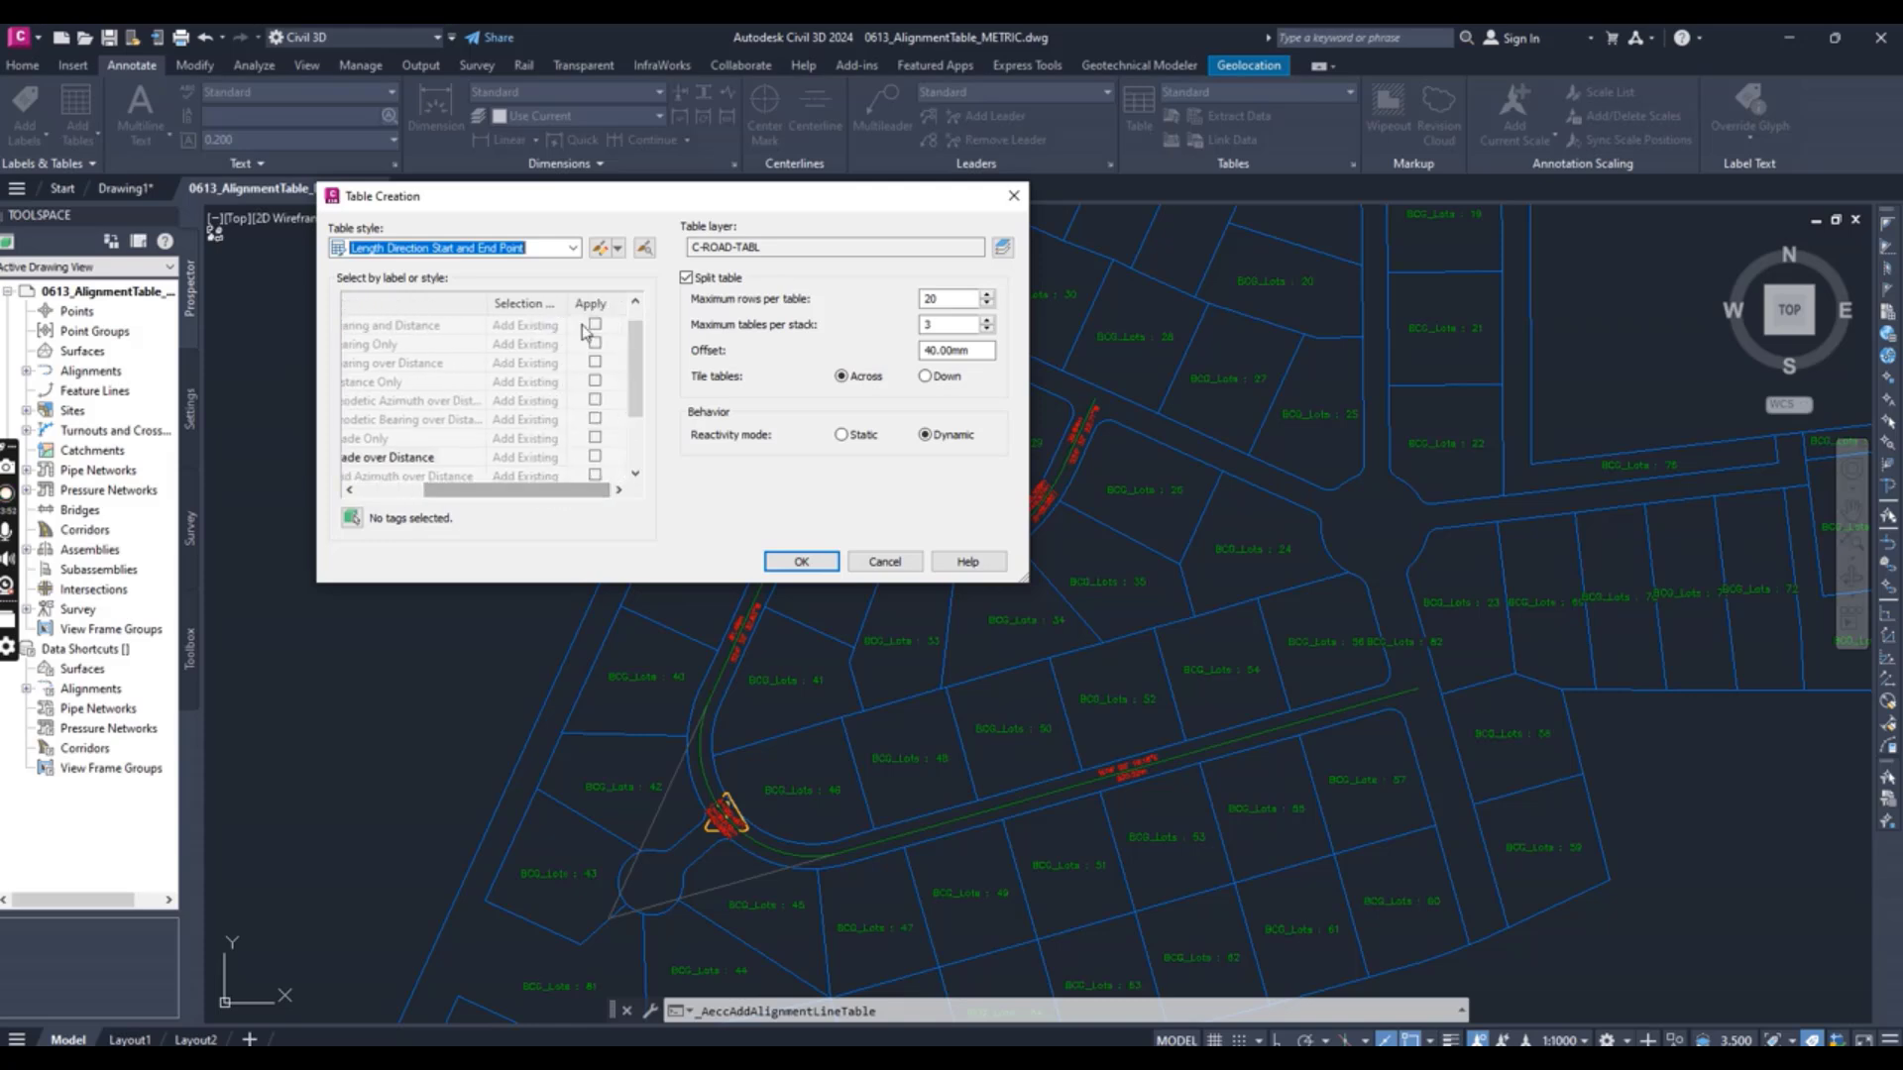
left_click(596, 325)
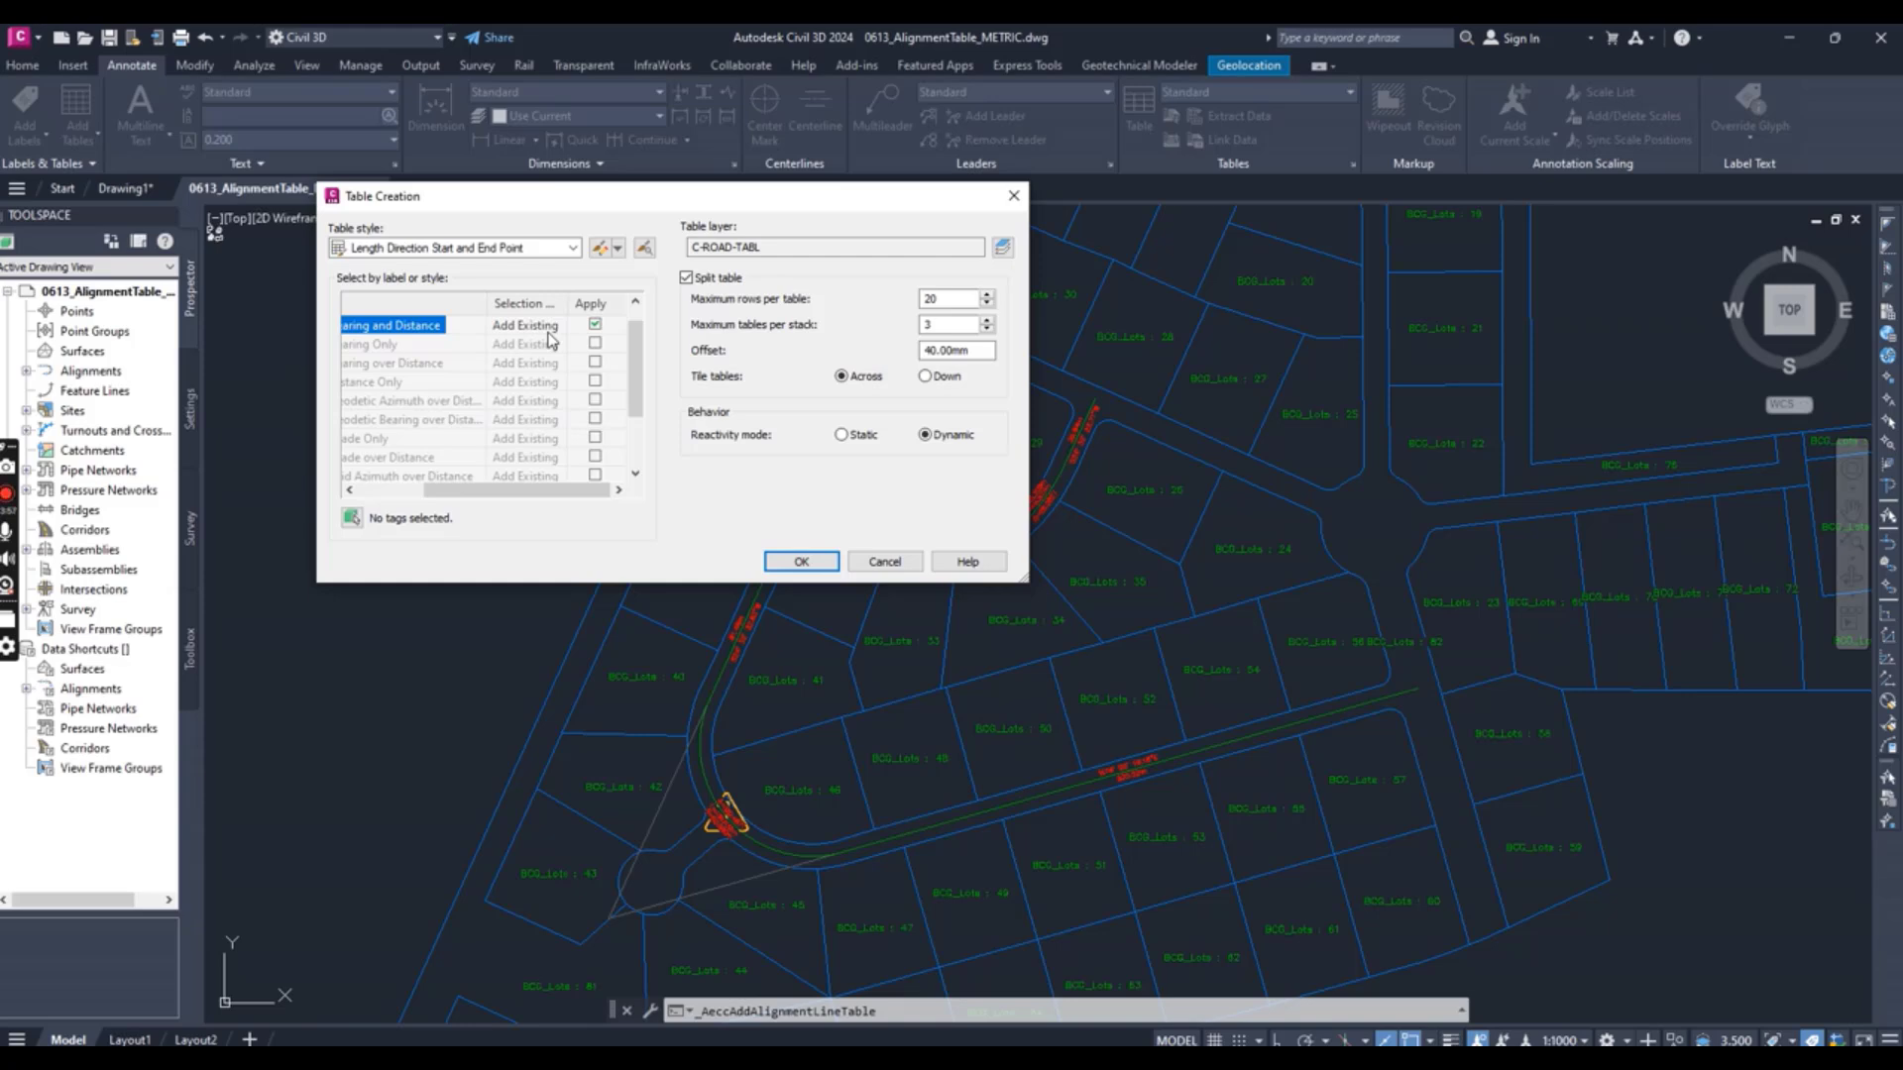
left_click(530, 325)
left_click(553, 325)
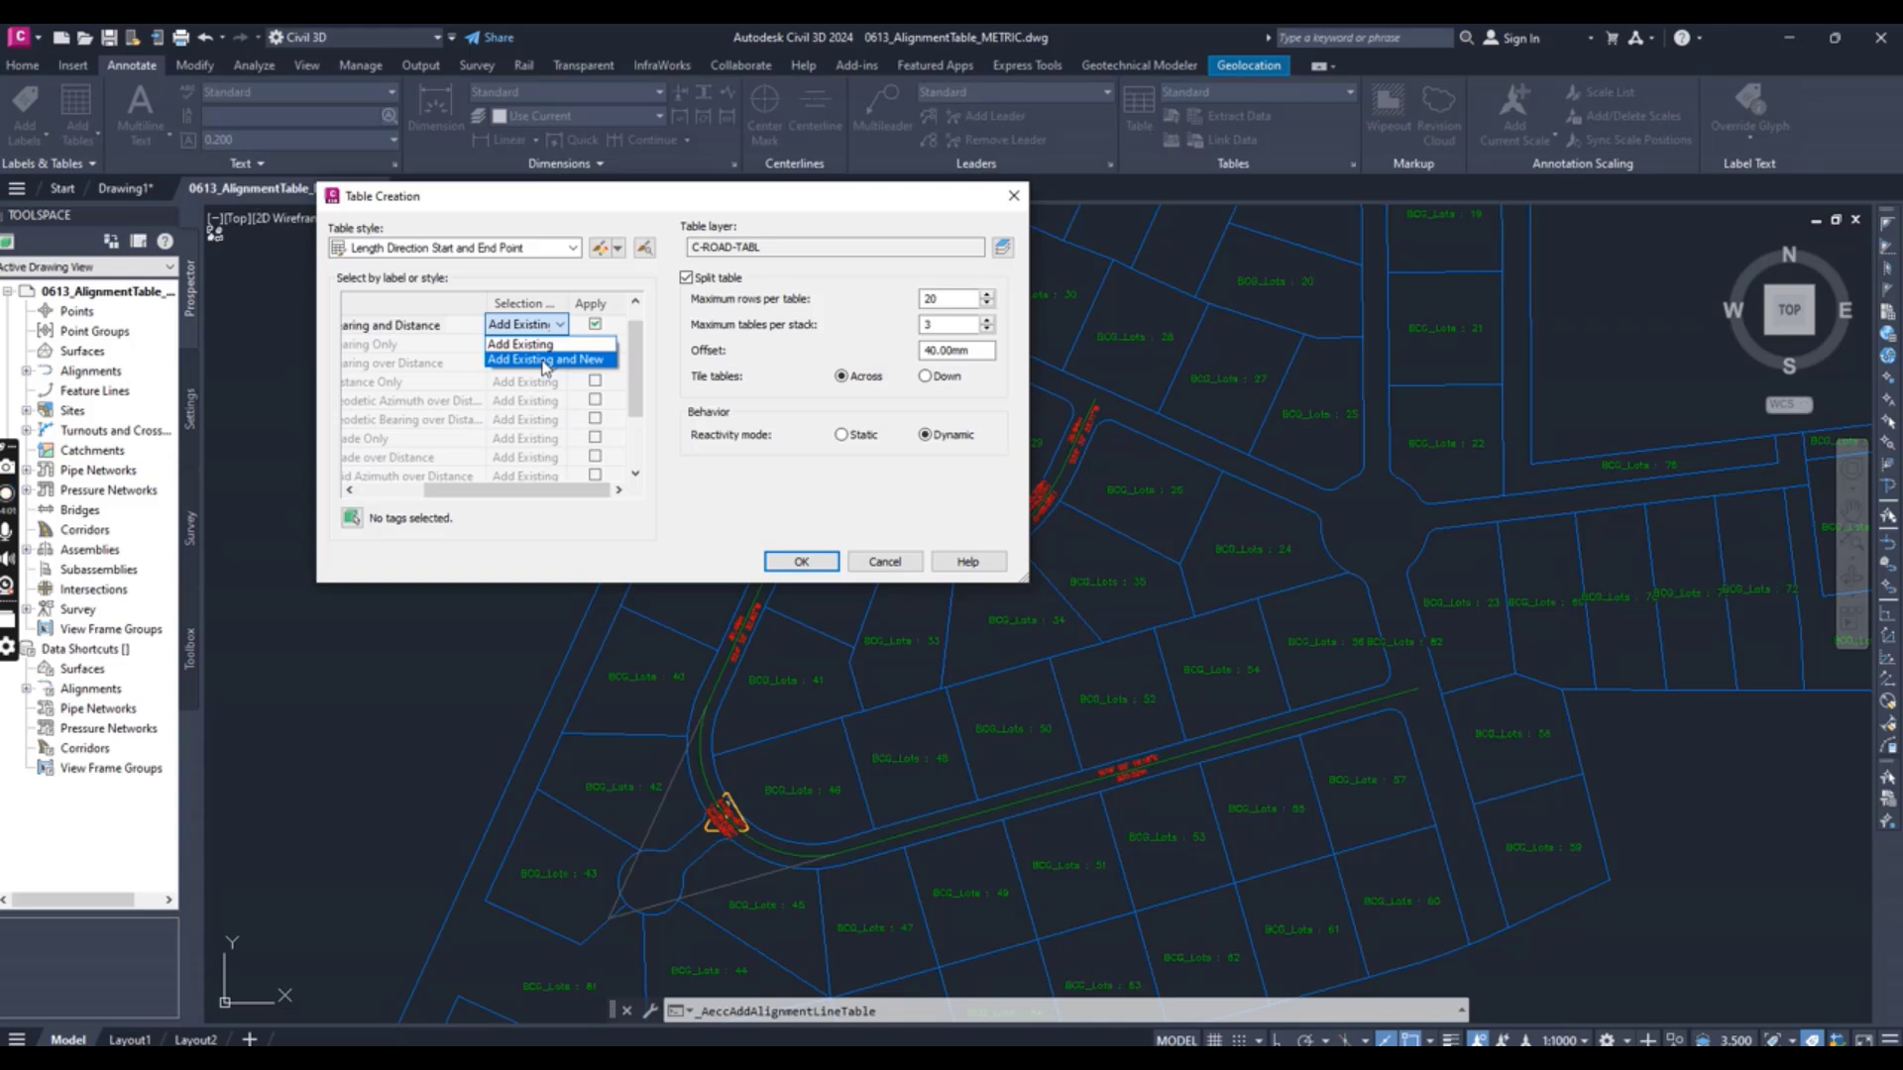
left_click(543, 361)
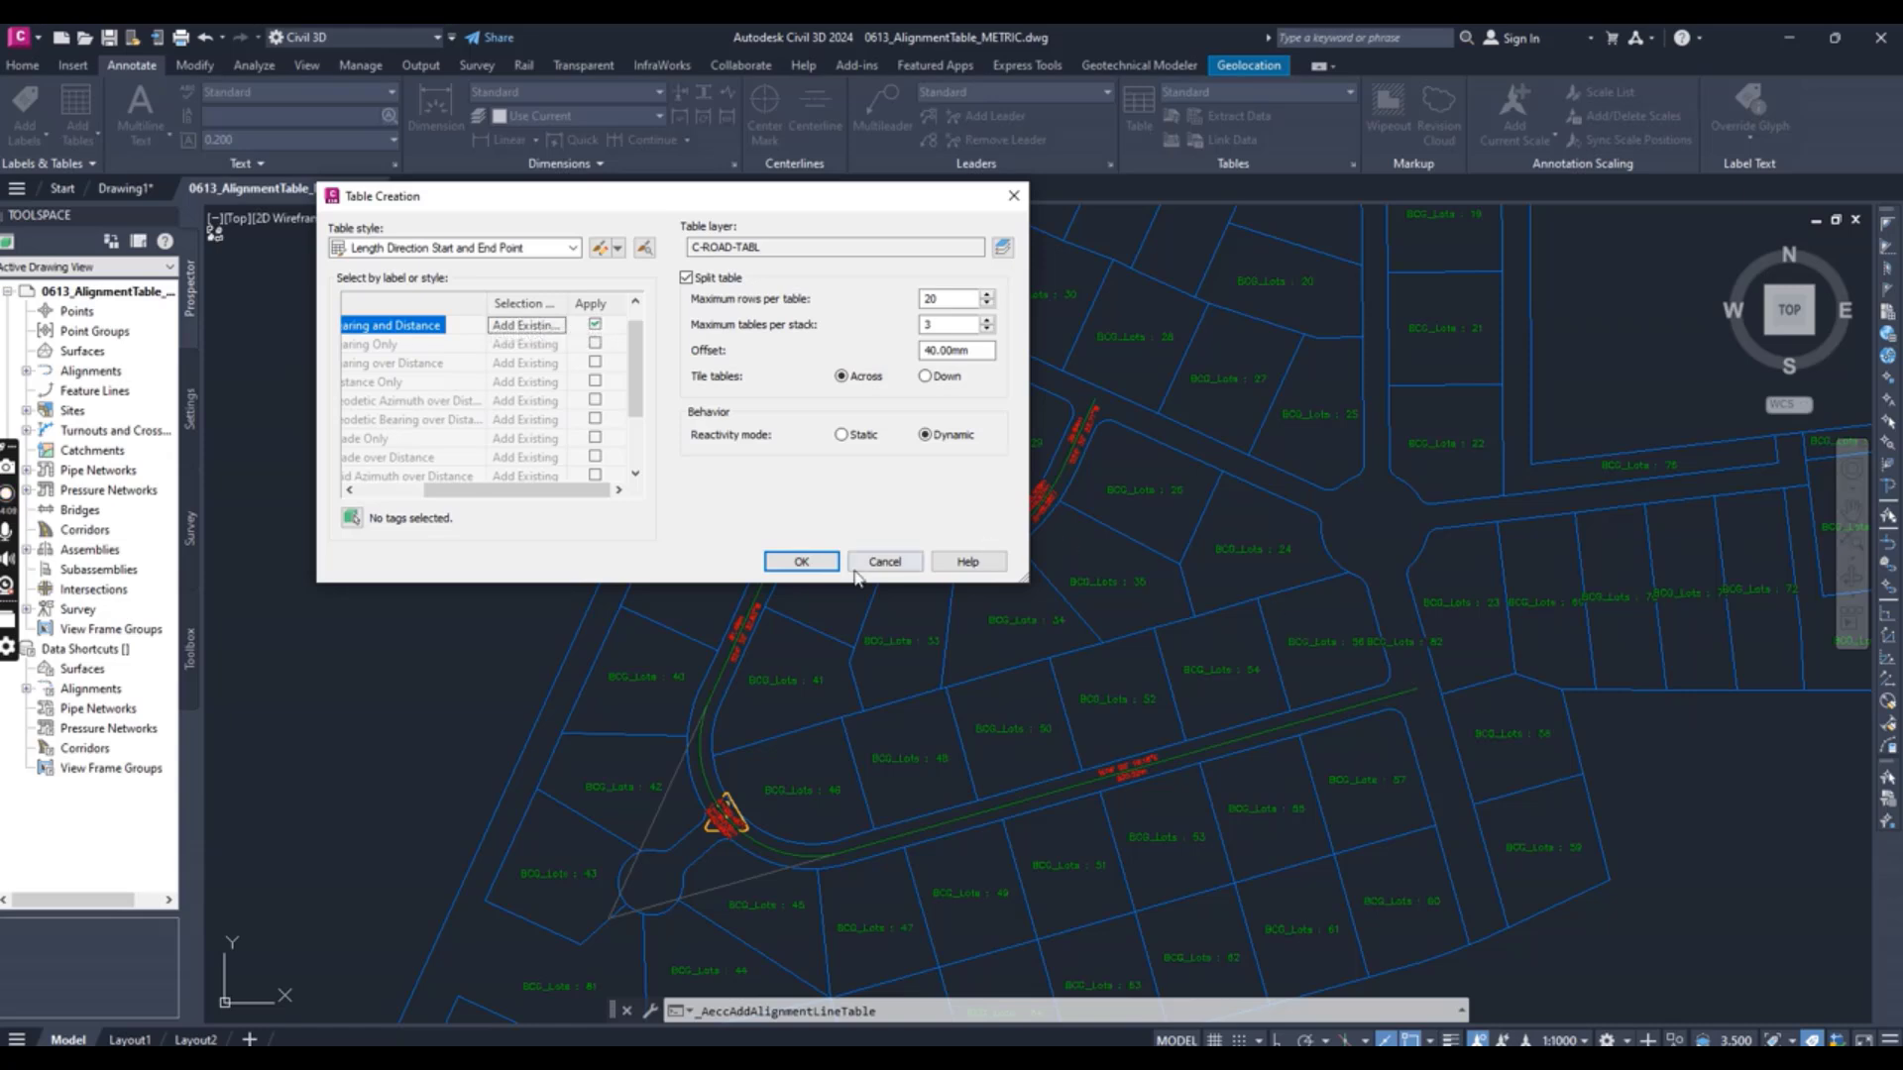
- Try to create the line table, and retry after reapplying Add Existing and New to the Bearing and Distance label style
left_click(798, 562)
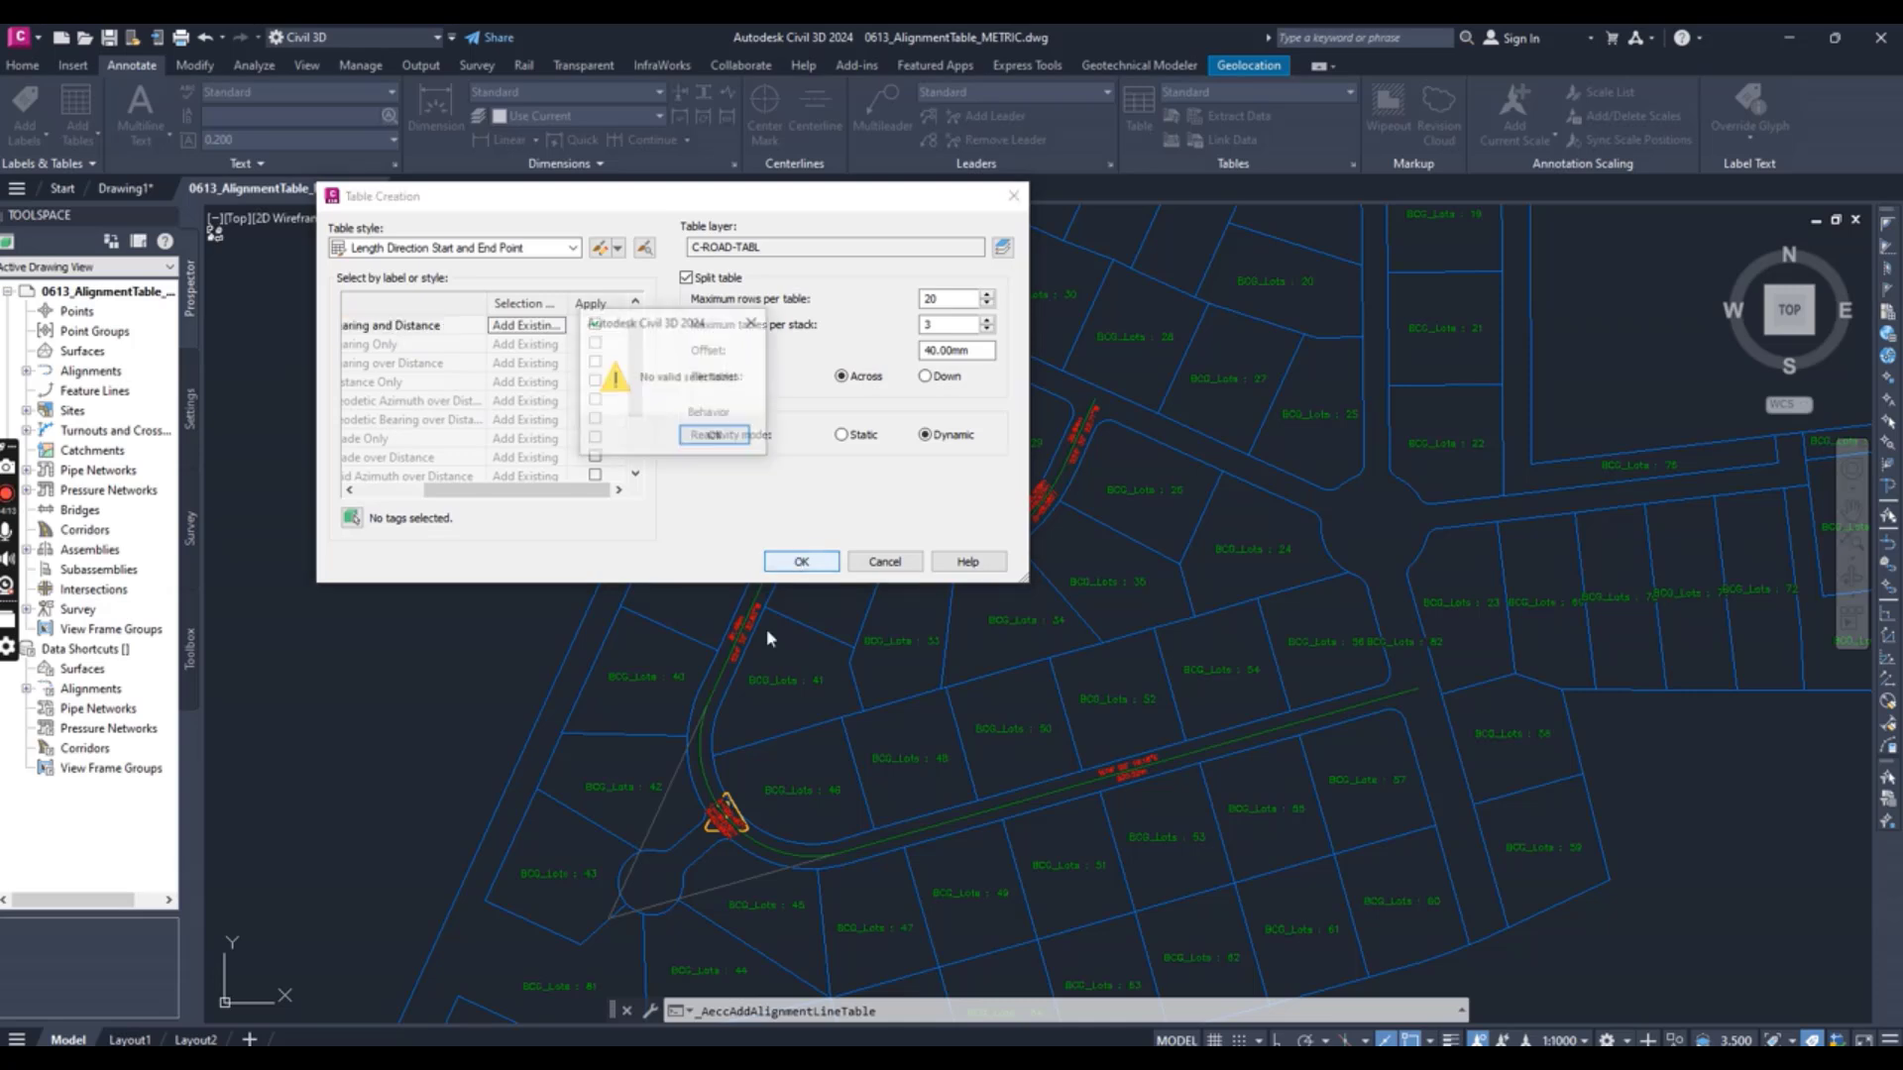
left_click(753, 326)
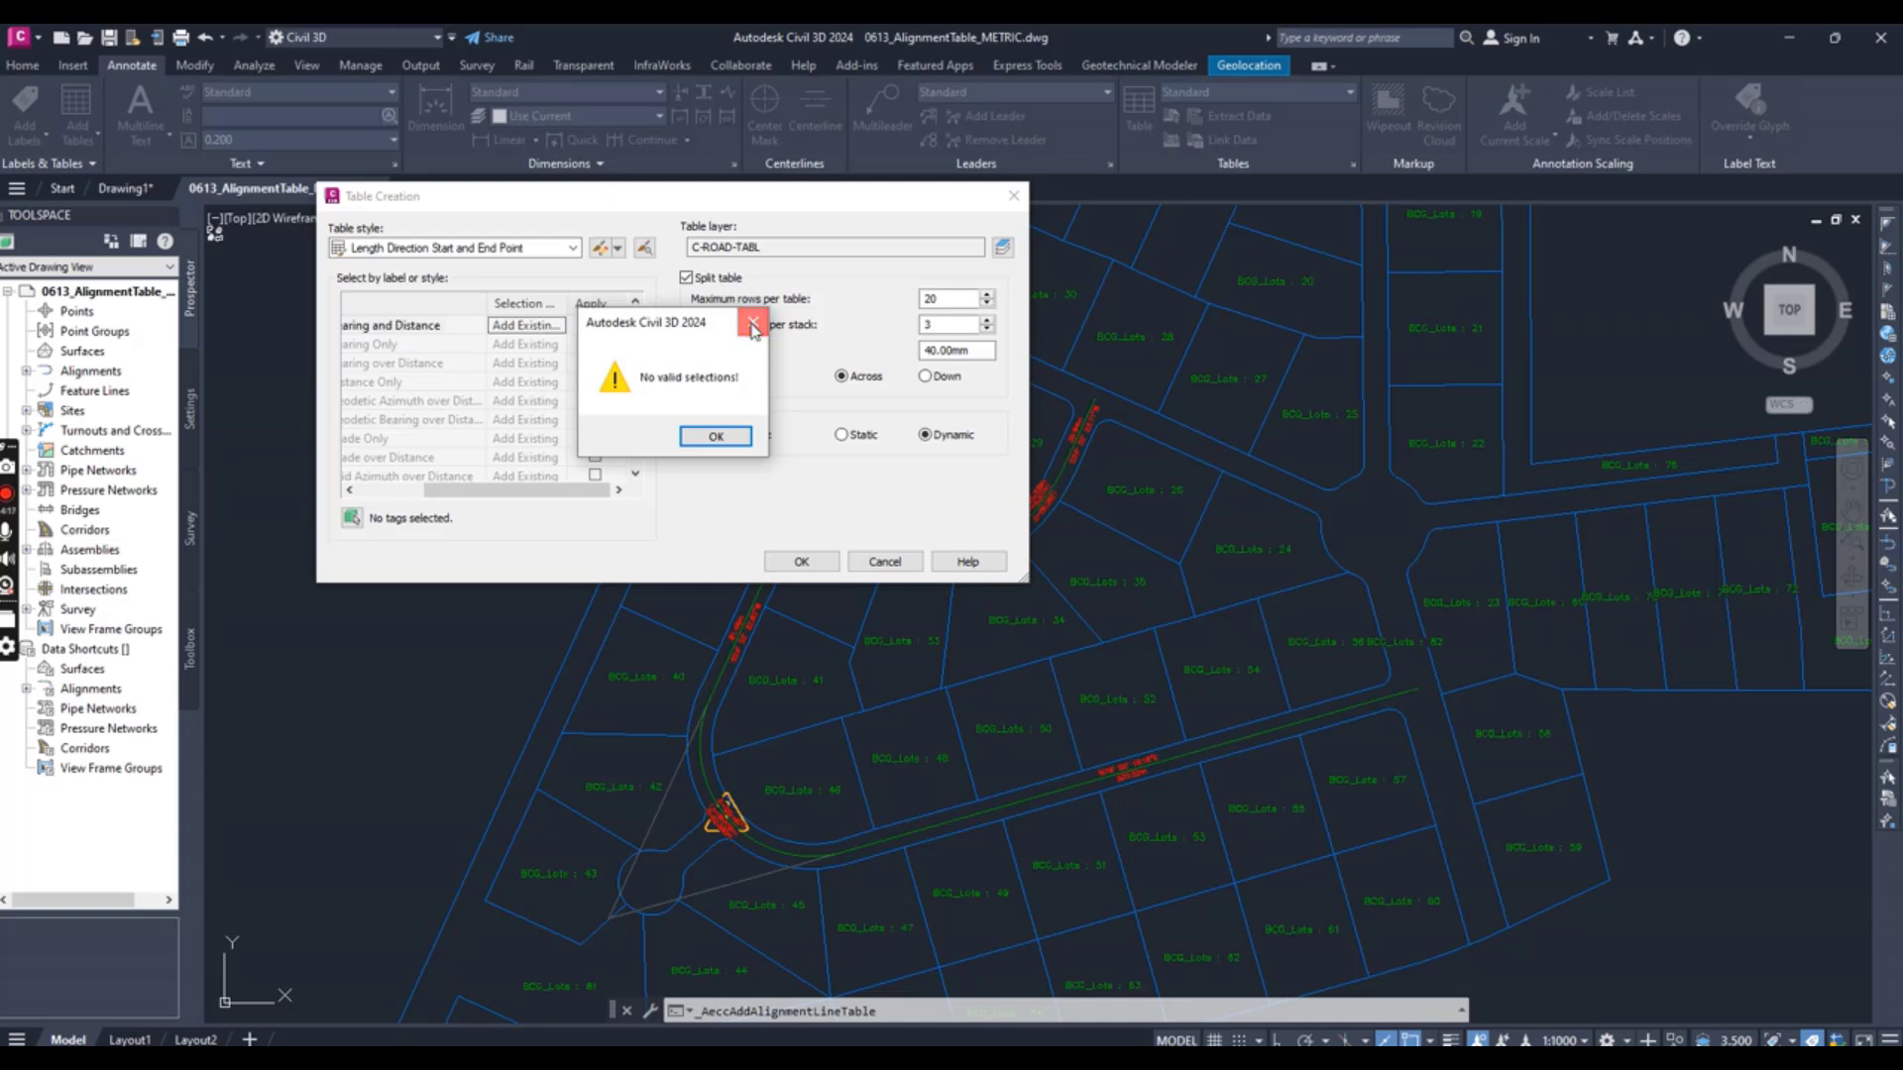
left_click(542, 328)
left_click(540, 328)
left_click(552, 361)
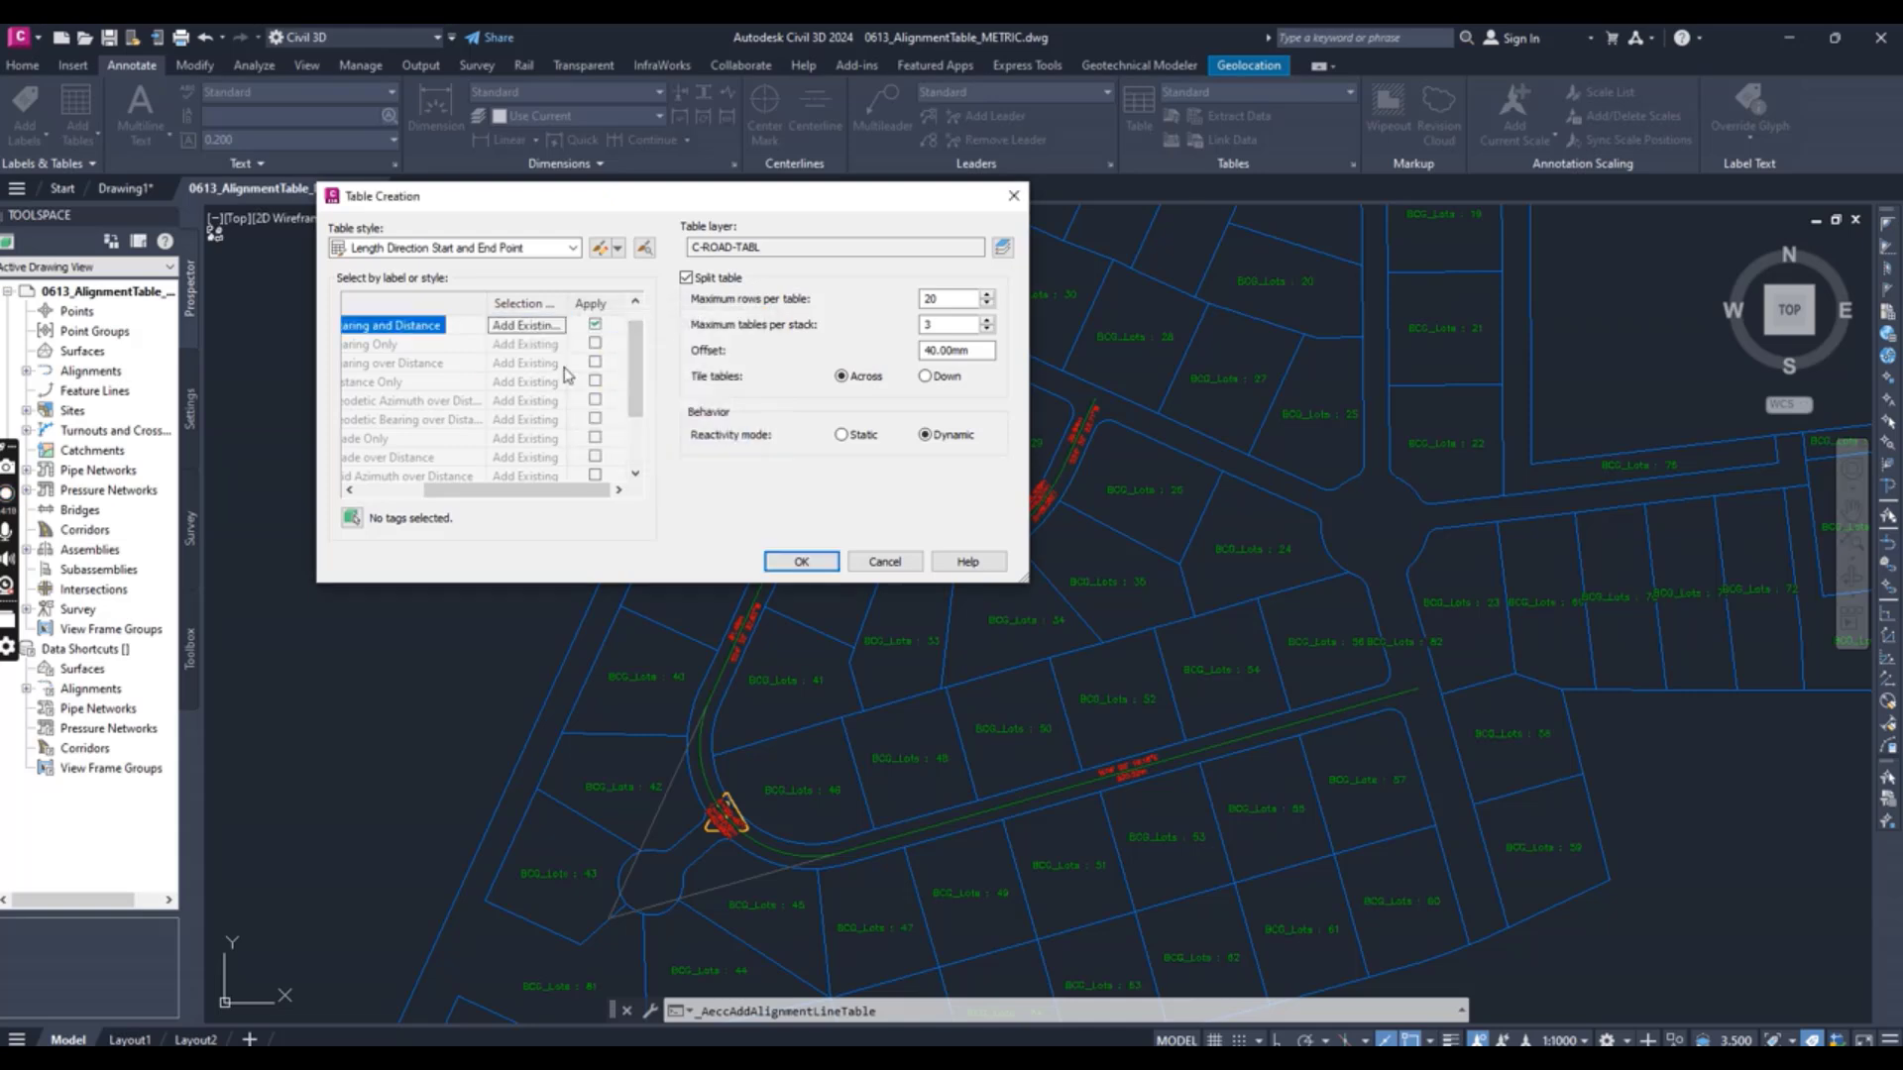
left_click(825, 561)
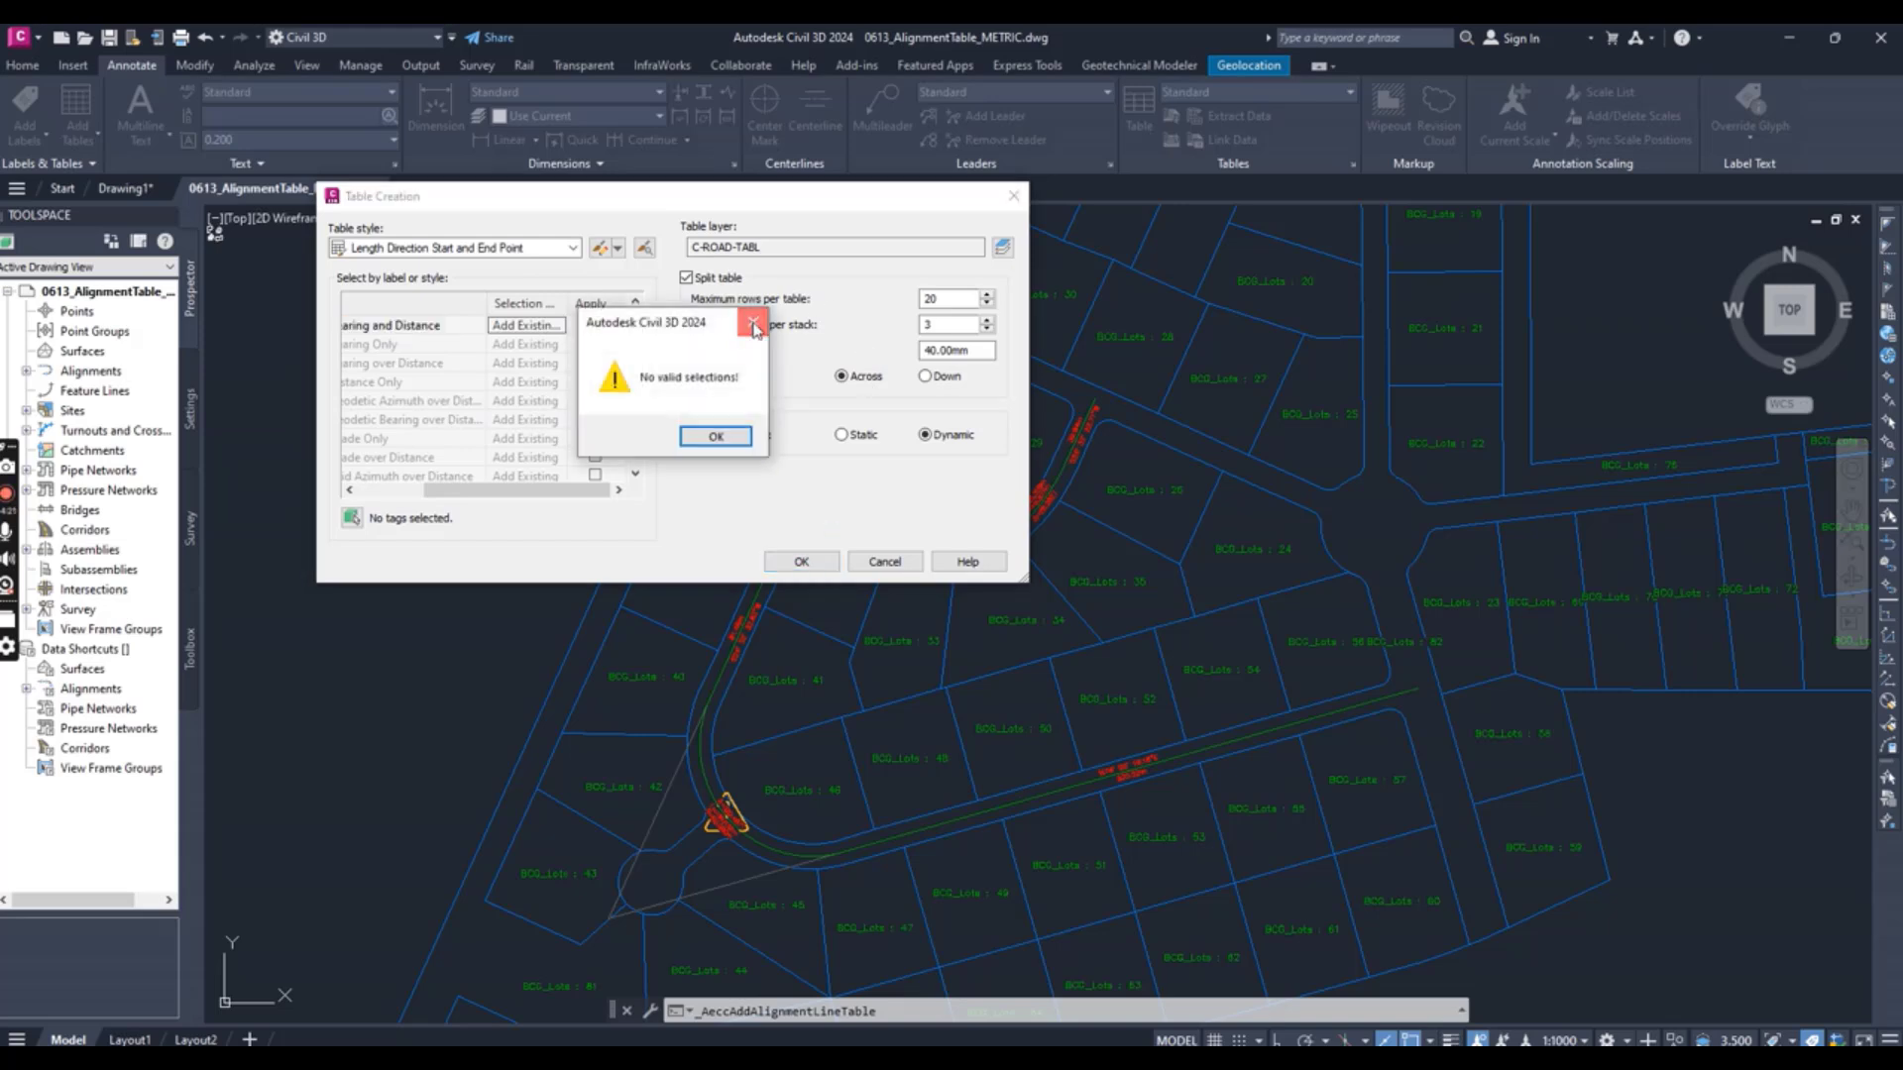
left_click(753, 326)
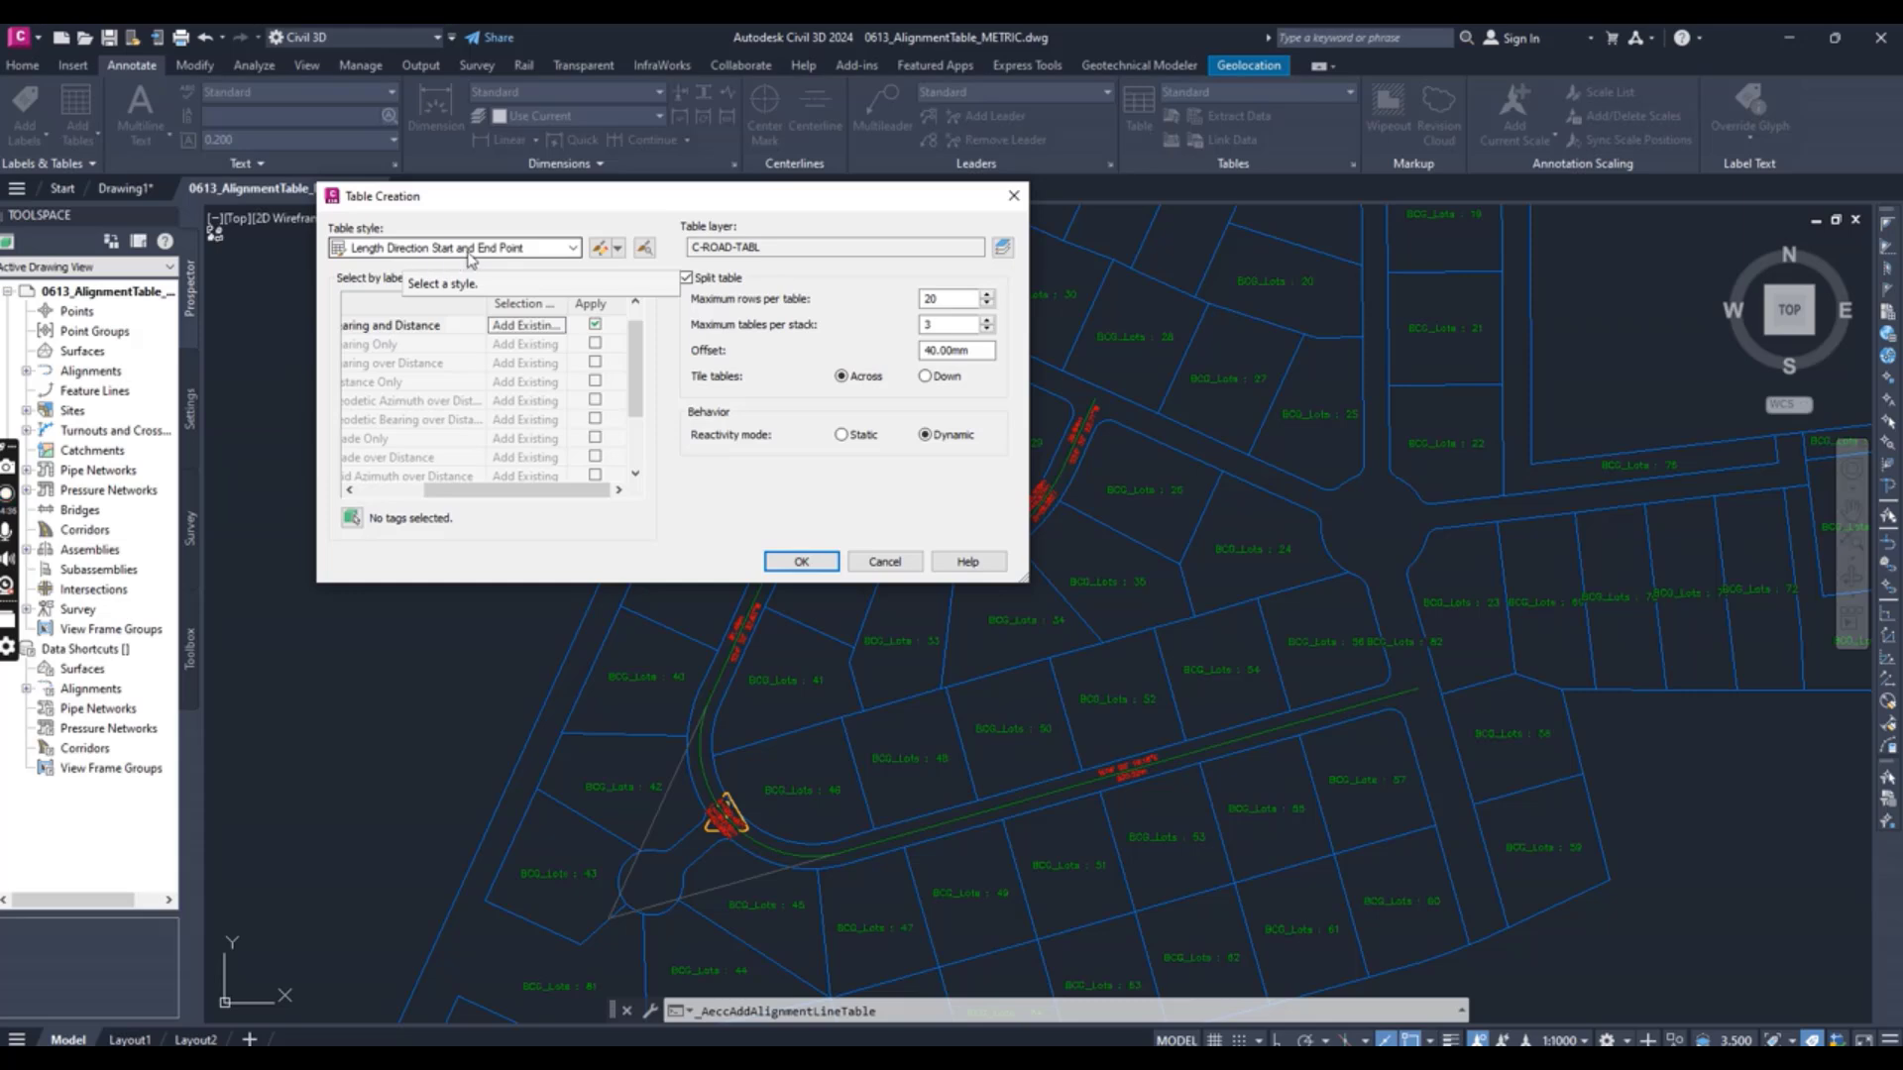
left_click_drag(492, 498, 540, 493)
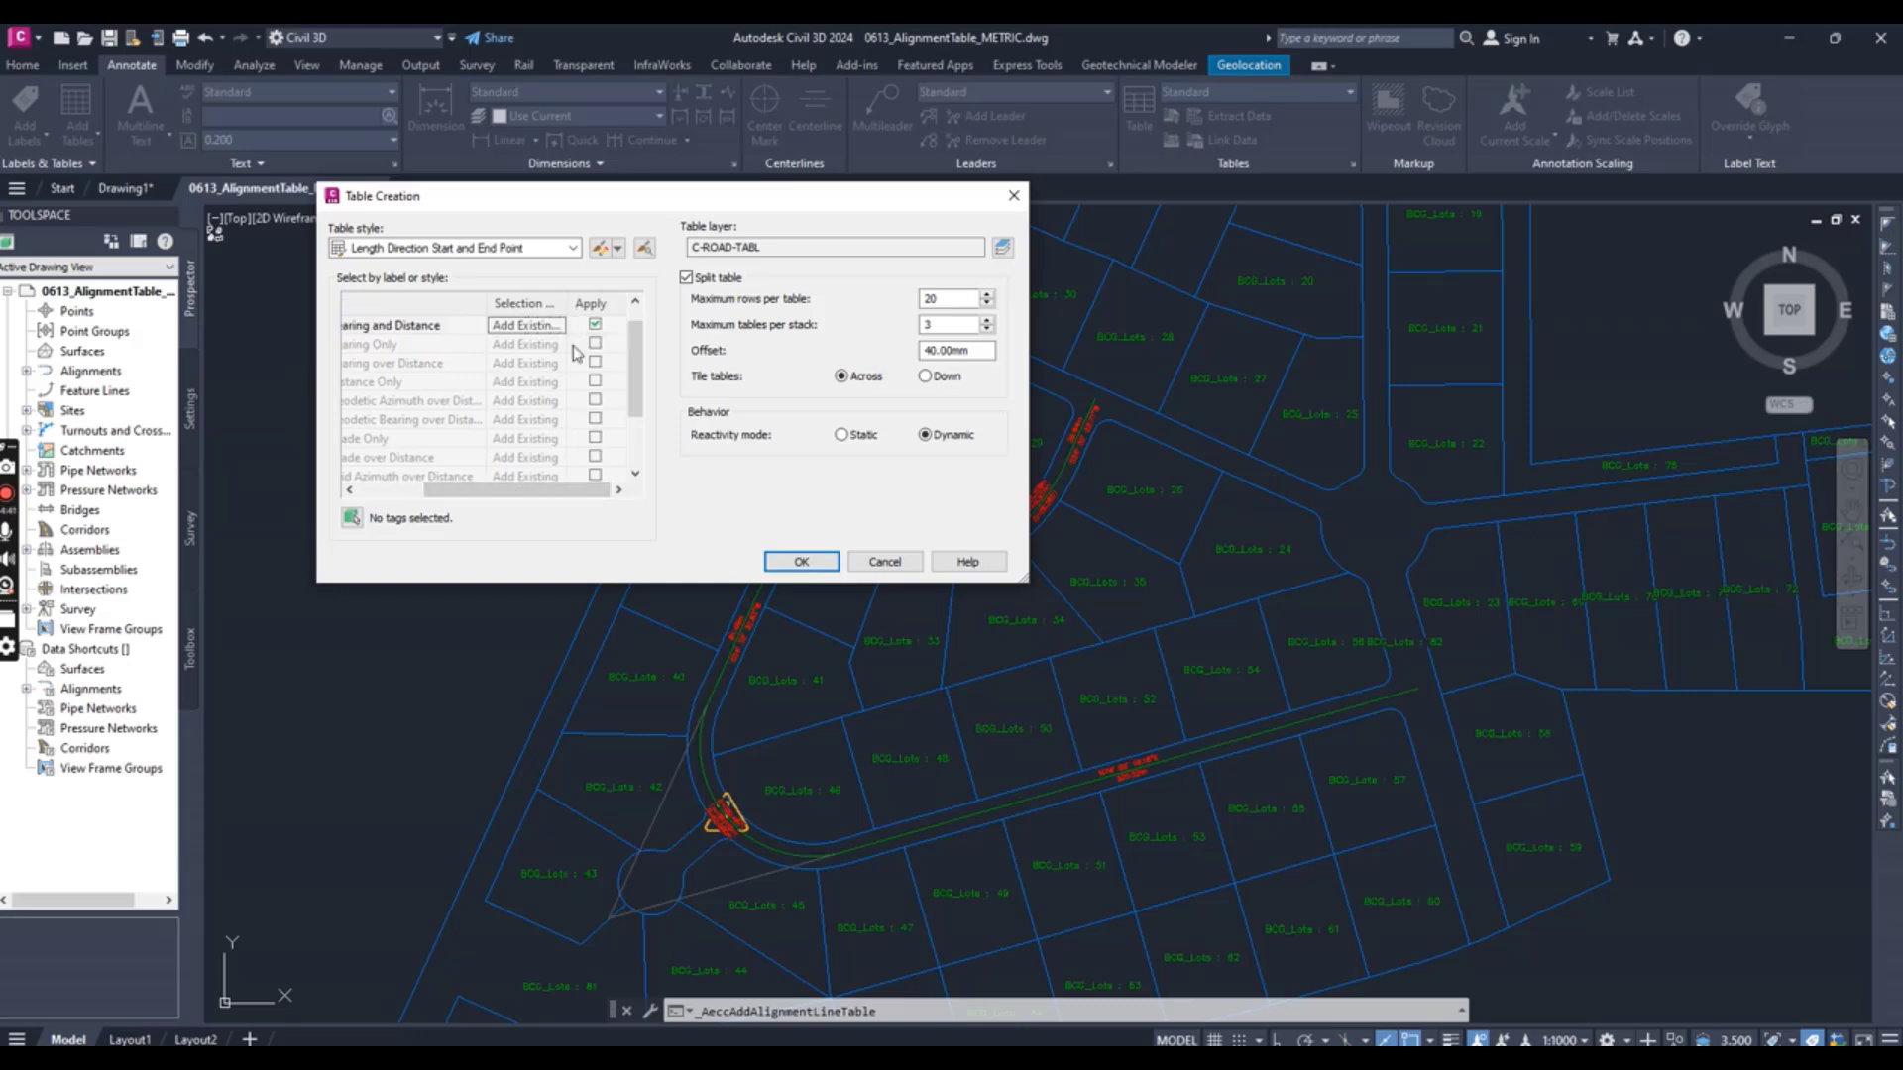
- Try to create the line table from the General line: Bearing and Distance style with the Add Existing rule, and abandon the table setup
left_click(527, 325)
left_click(530, 327)
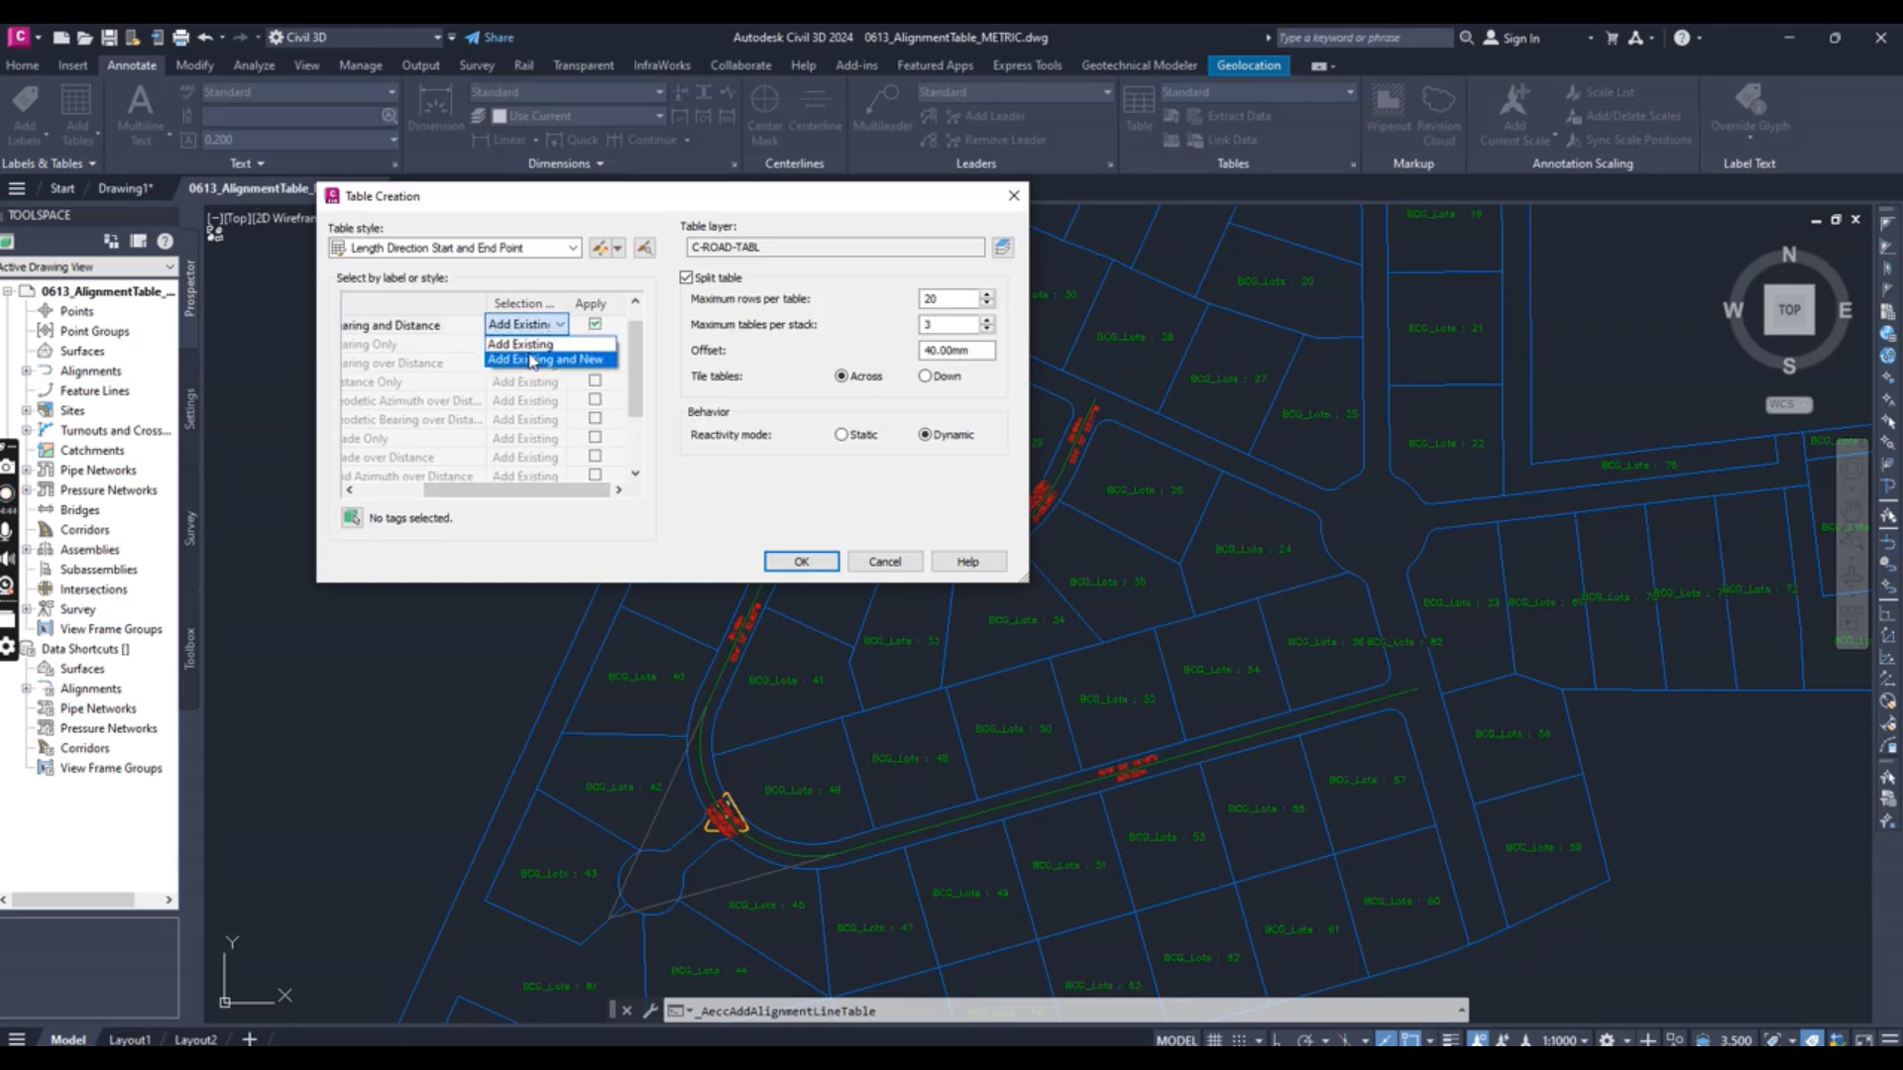
left_click(532, 344)
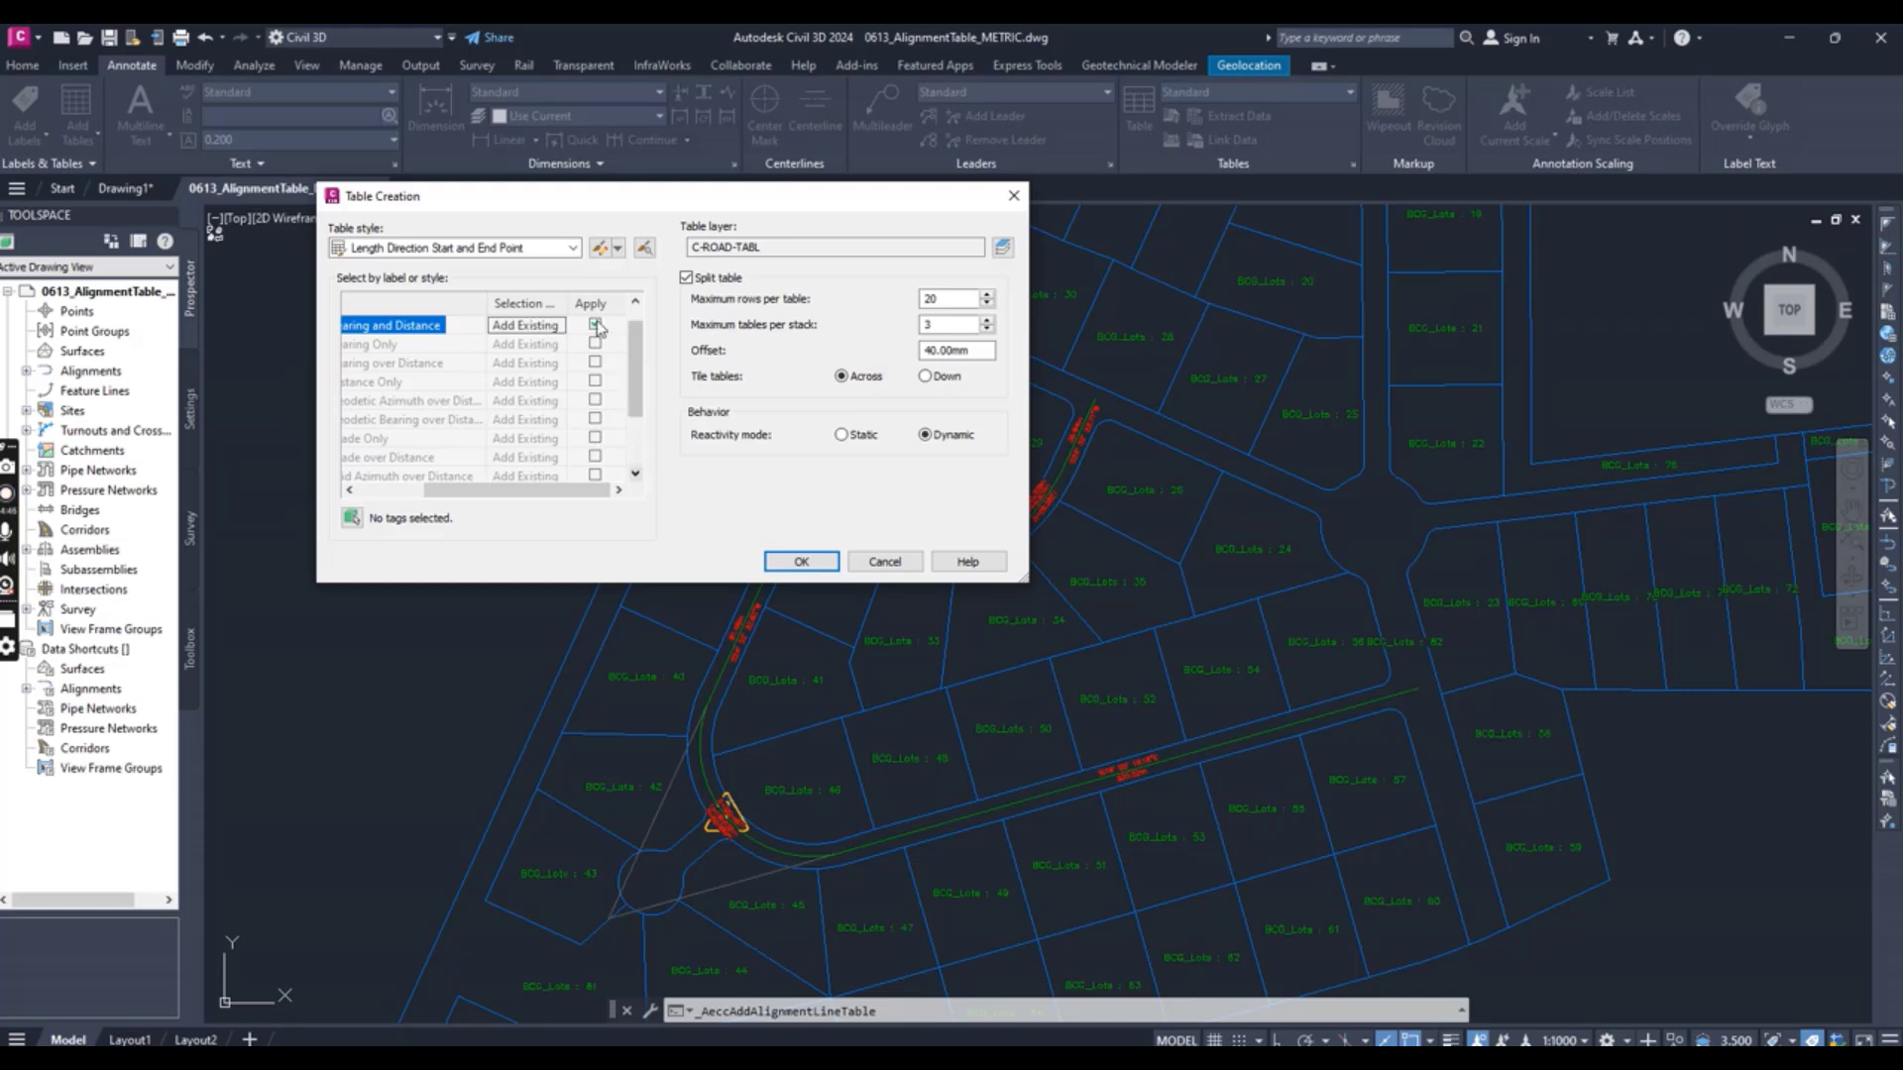
left_click(821, 553)
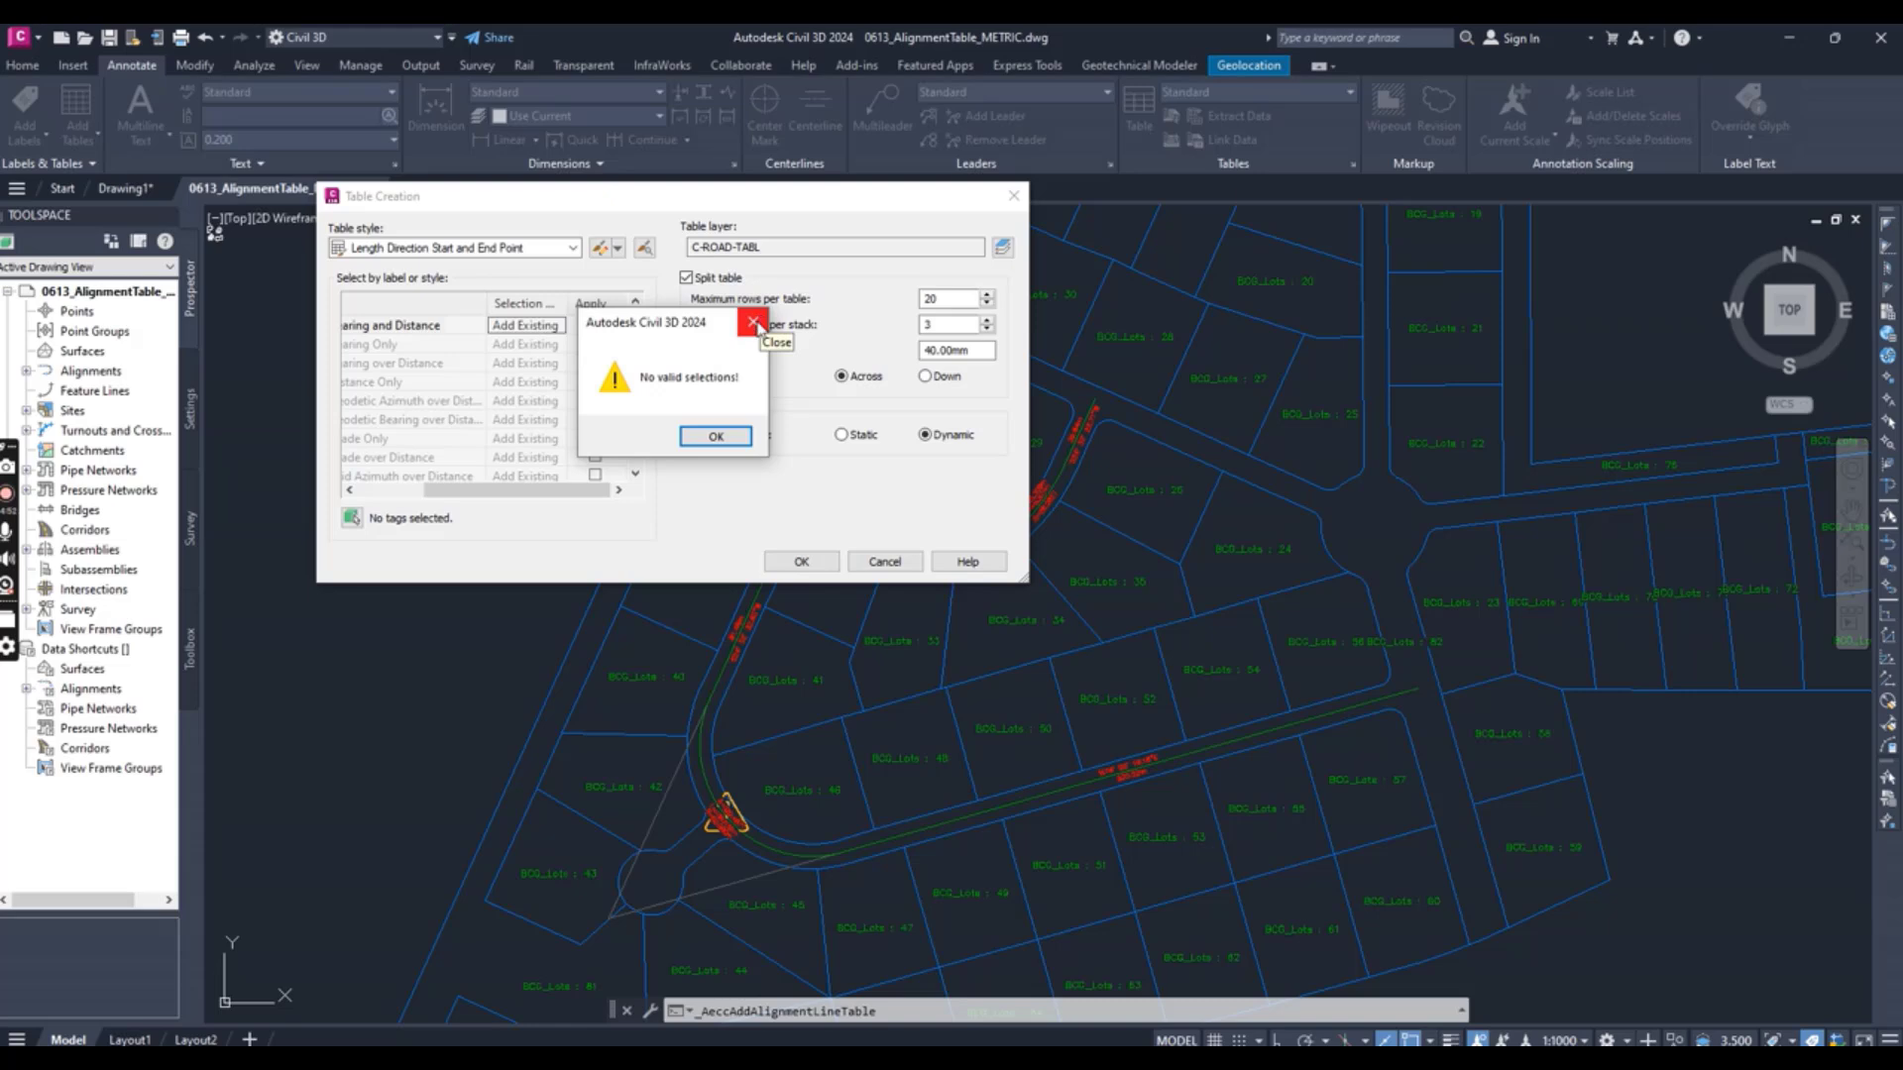
left_click(754, 324)
left_click(1009, 203)
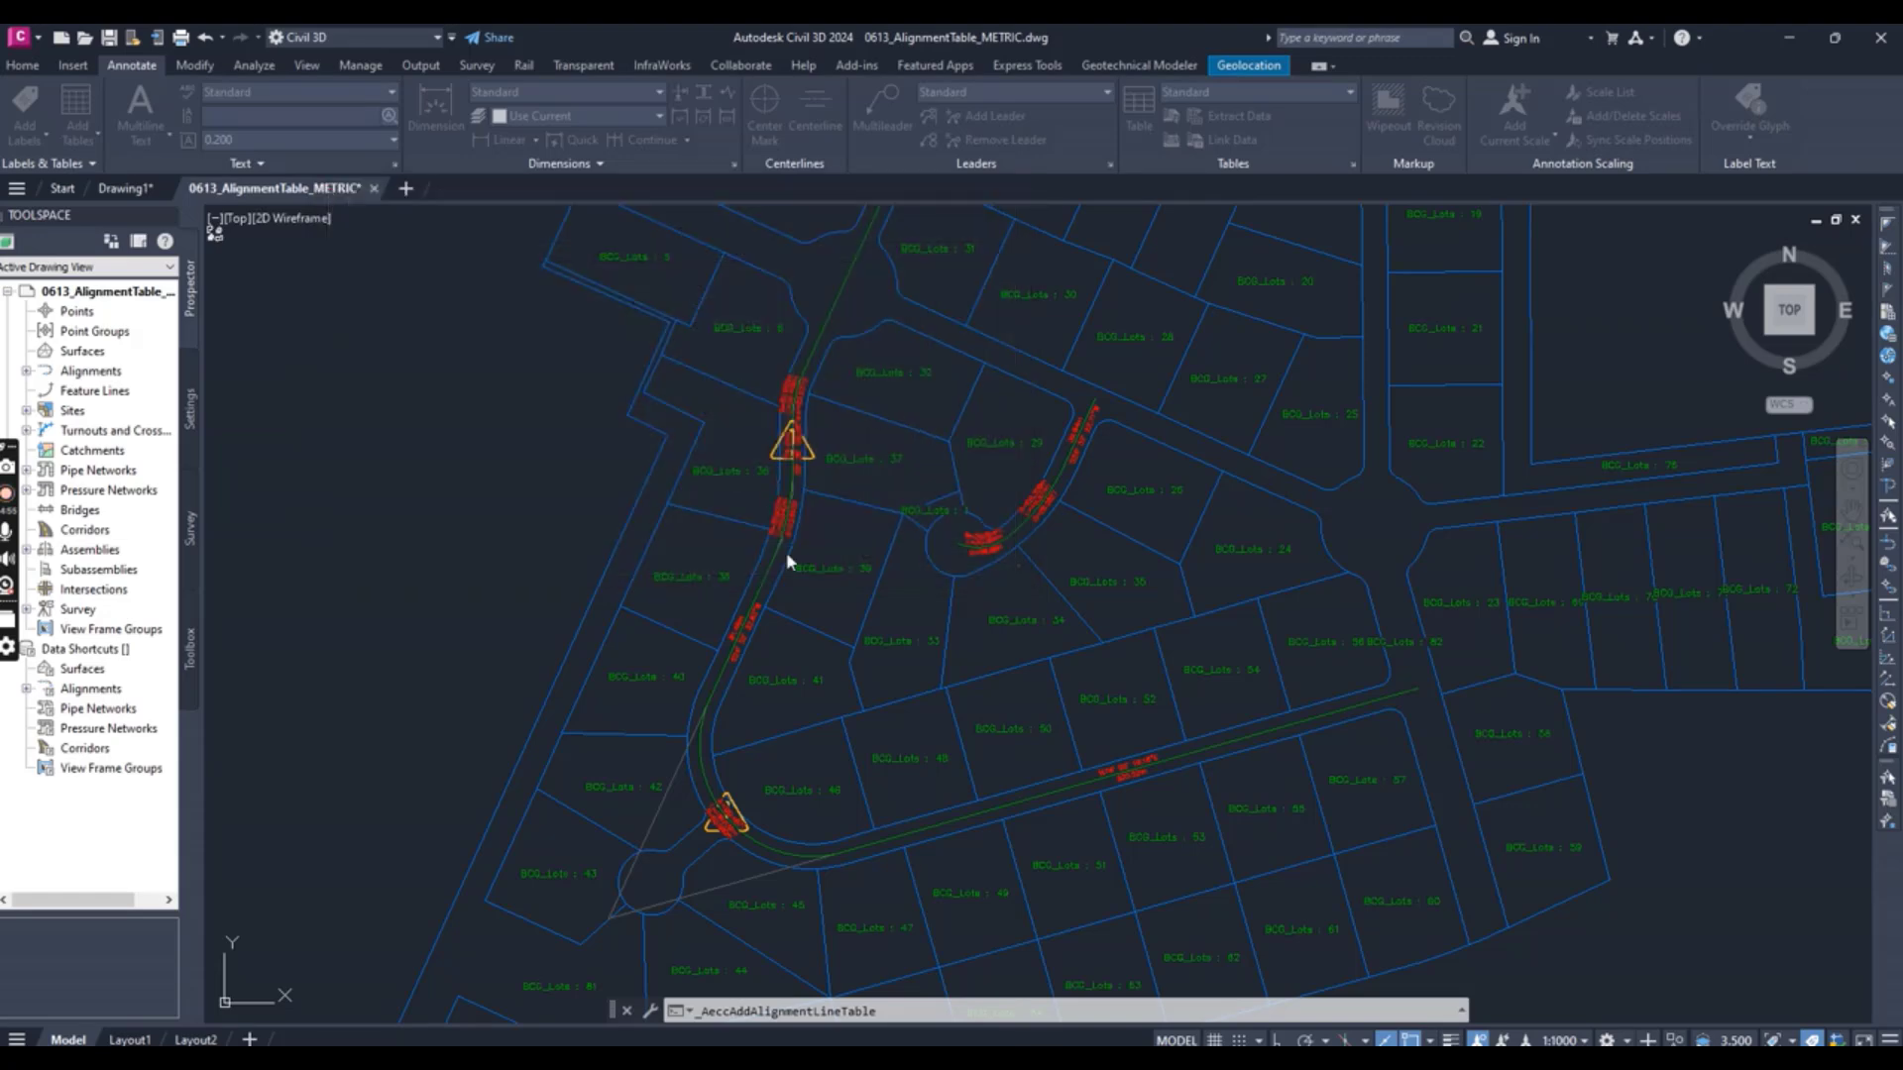
- Start a new alignment line table, applying the Alignment line: Bearing over Distance label style with the Add Existing and New selection rule
scroll(626, 544, "down", 3)
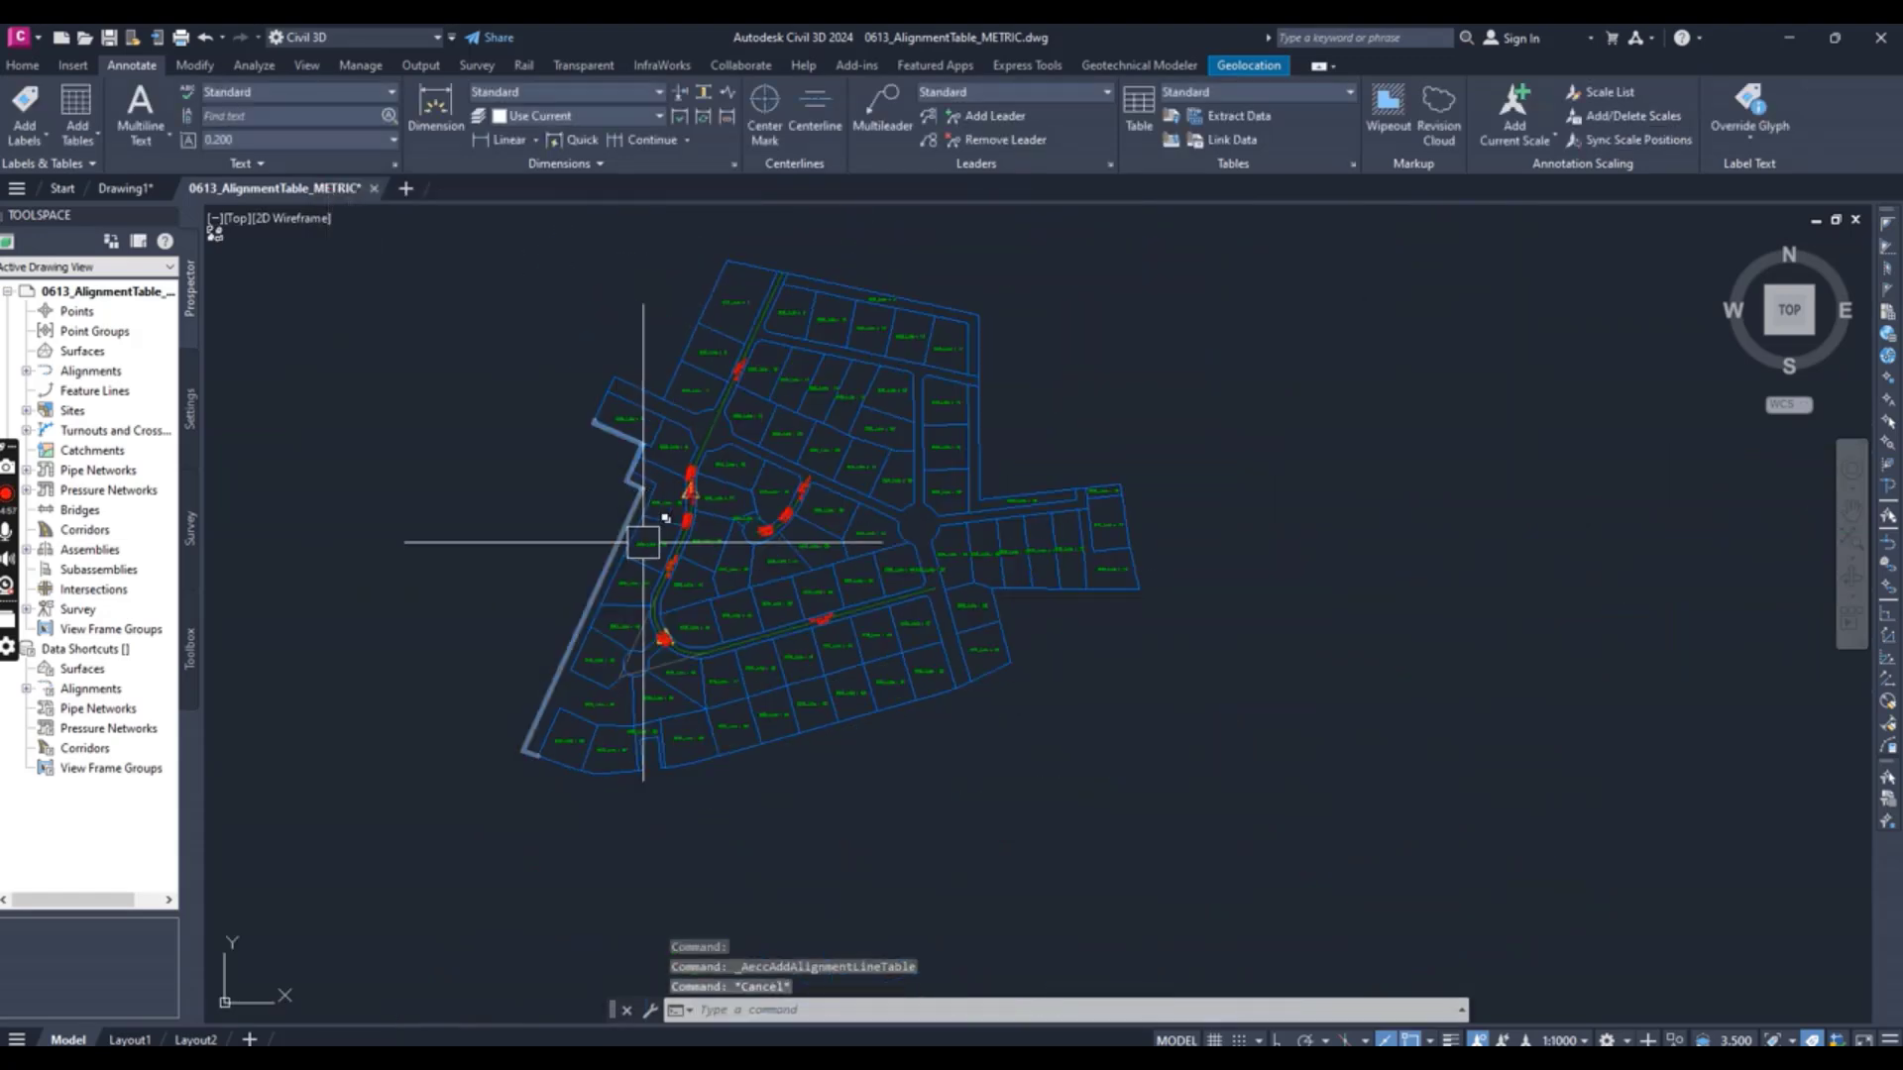
left_click(91, 135)
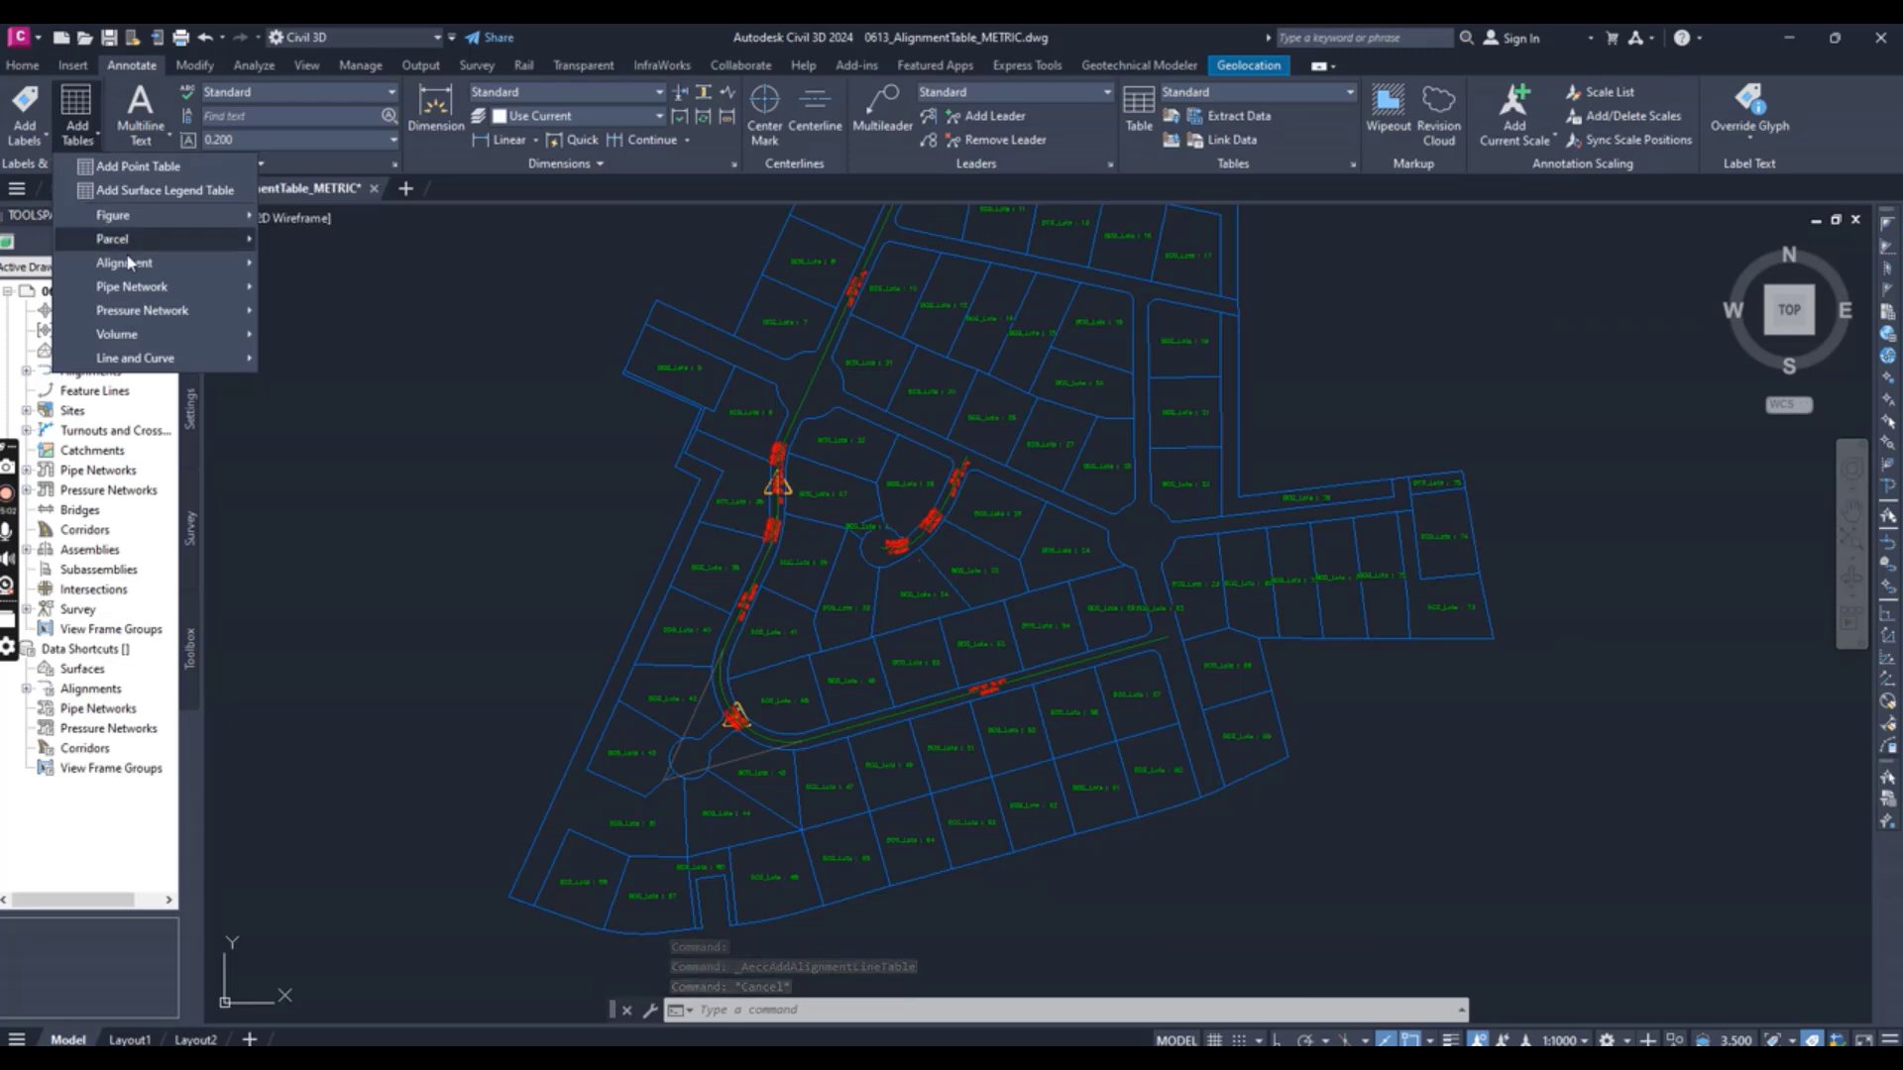
mouse_move(127, 262)
left_click(342, 269)
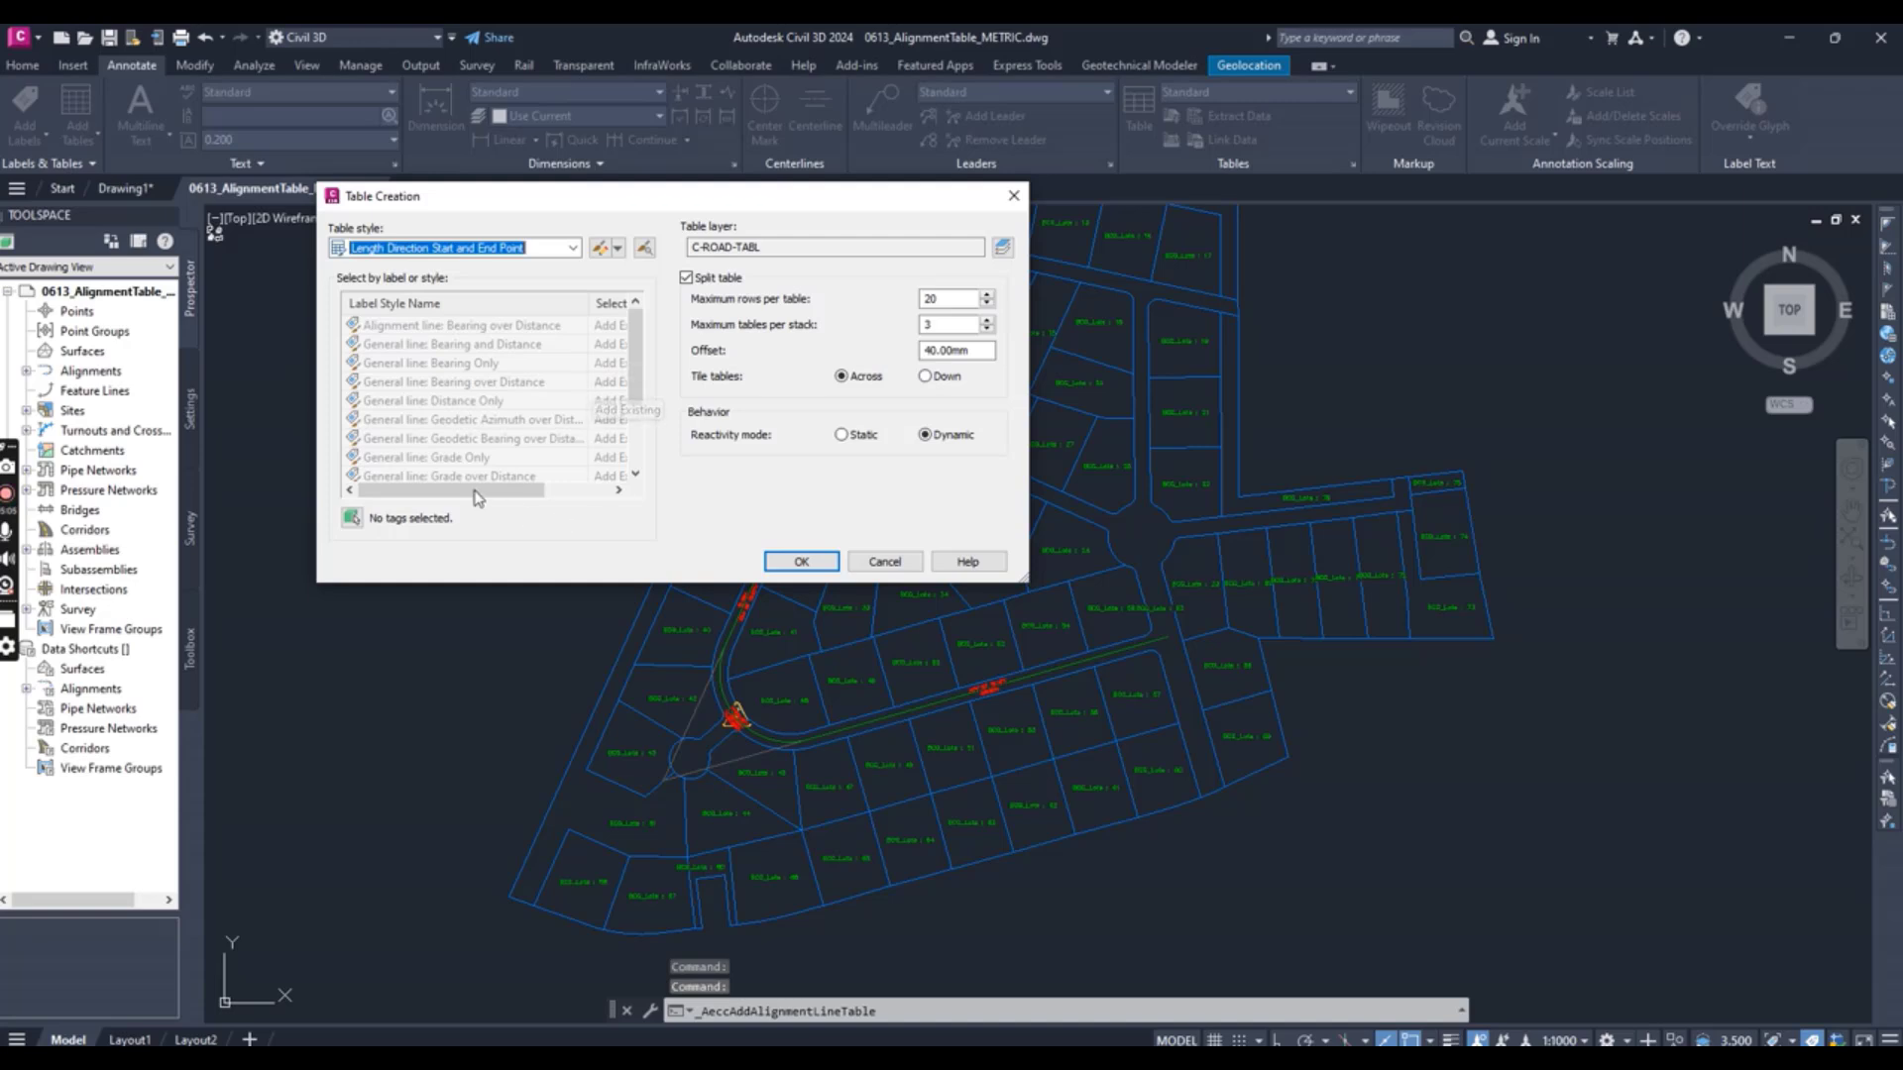
left_click_drag(477, 498, 543, 498)
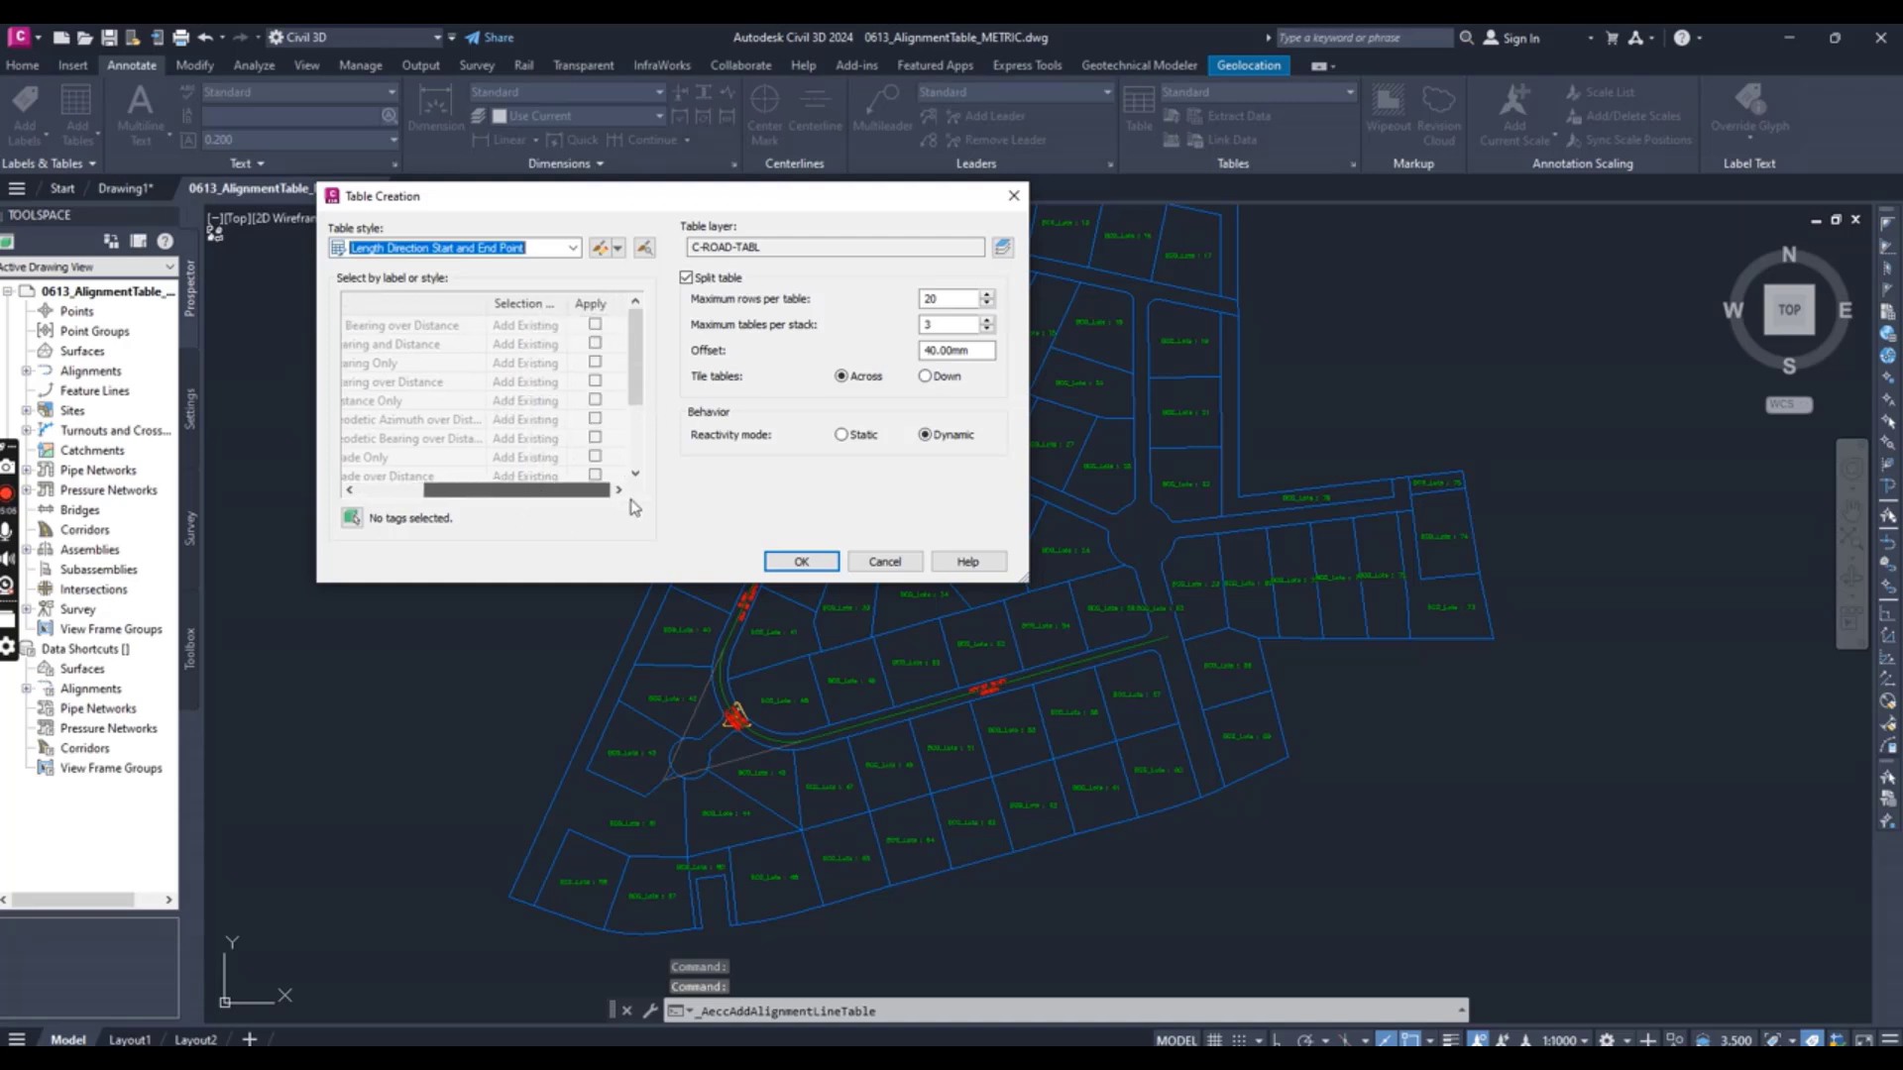
left_click(594, 325)
left_click(547, 332)
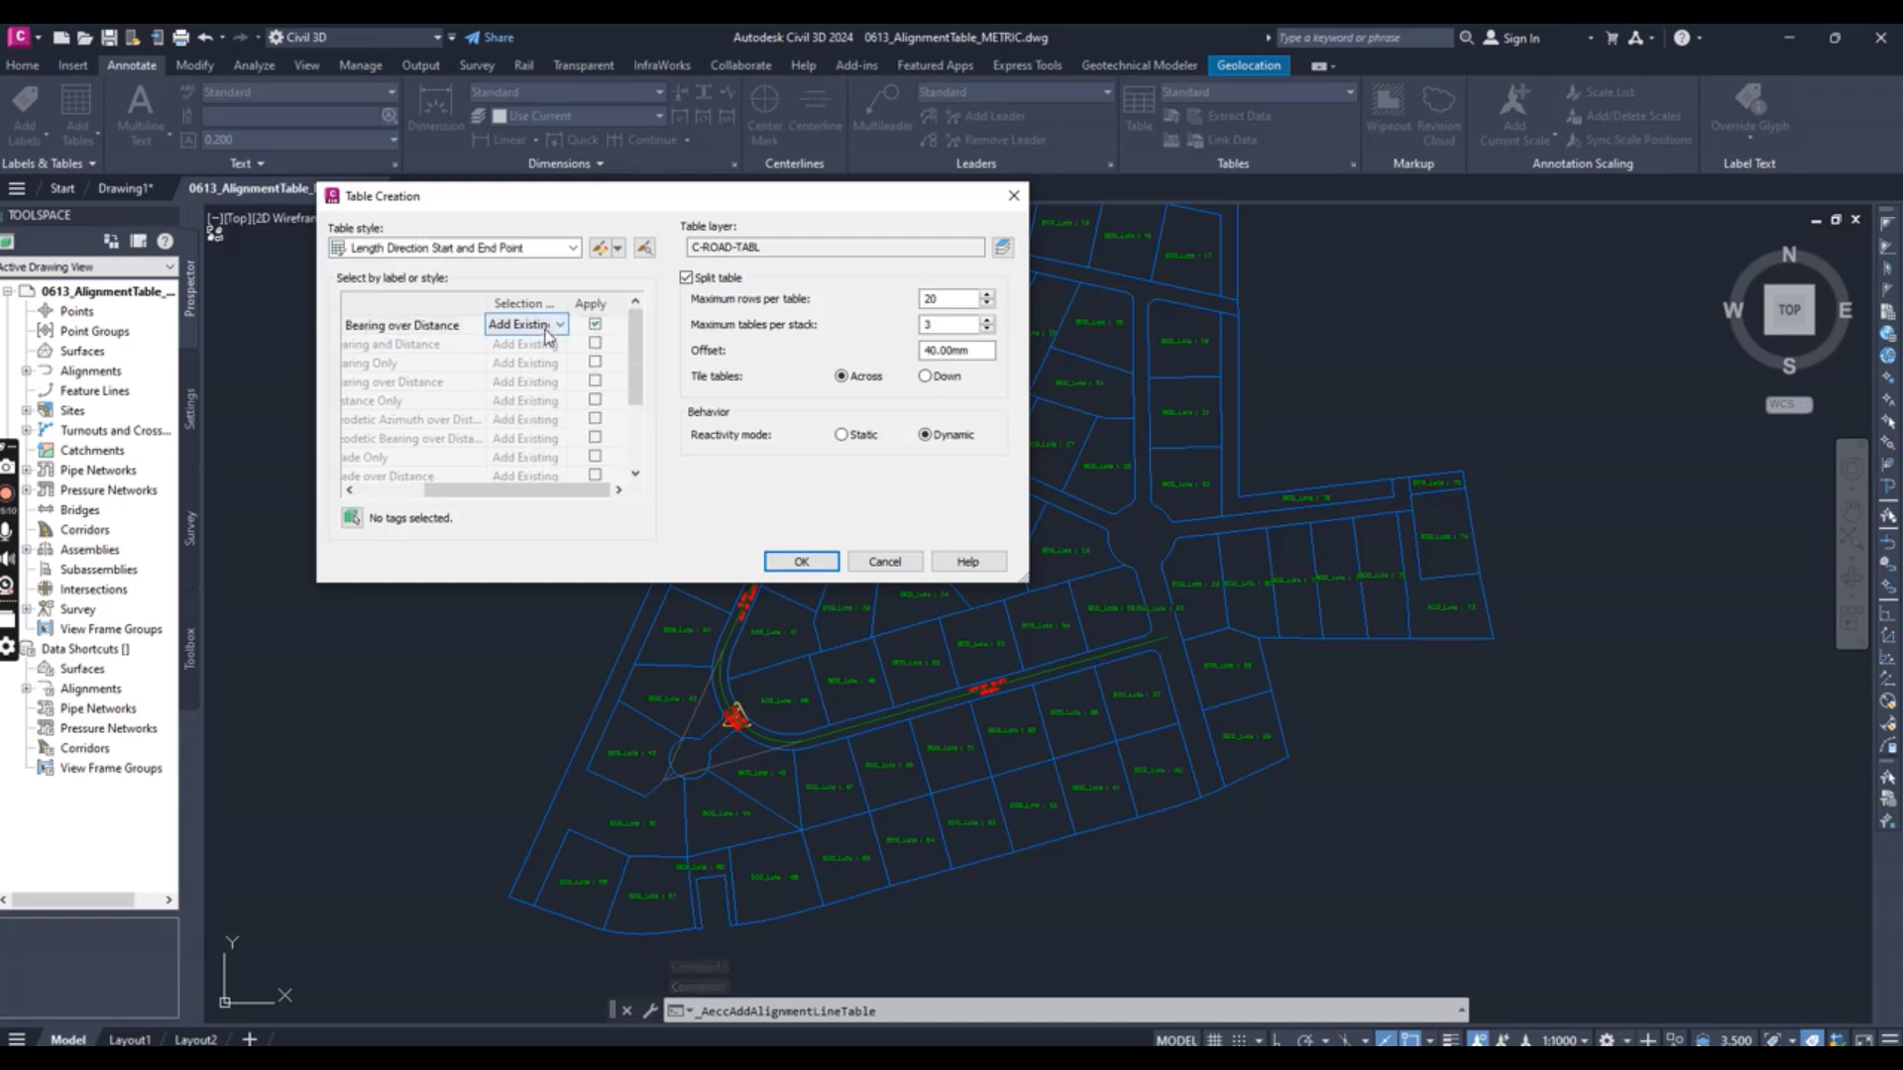
left_click(547, 331)
left_click(536, 367)
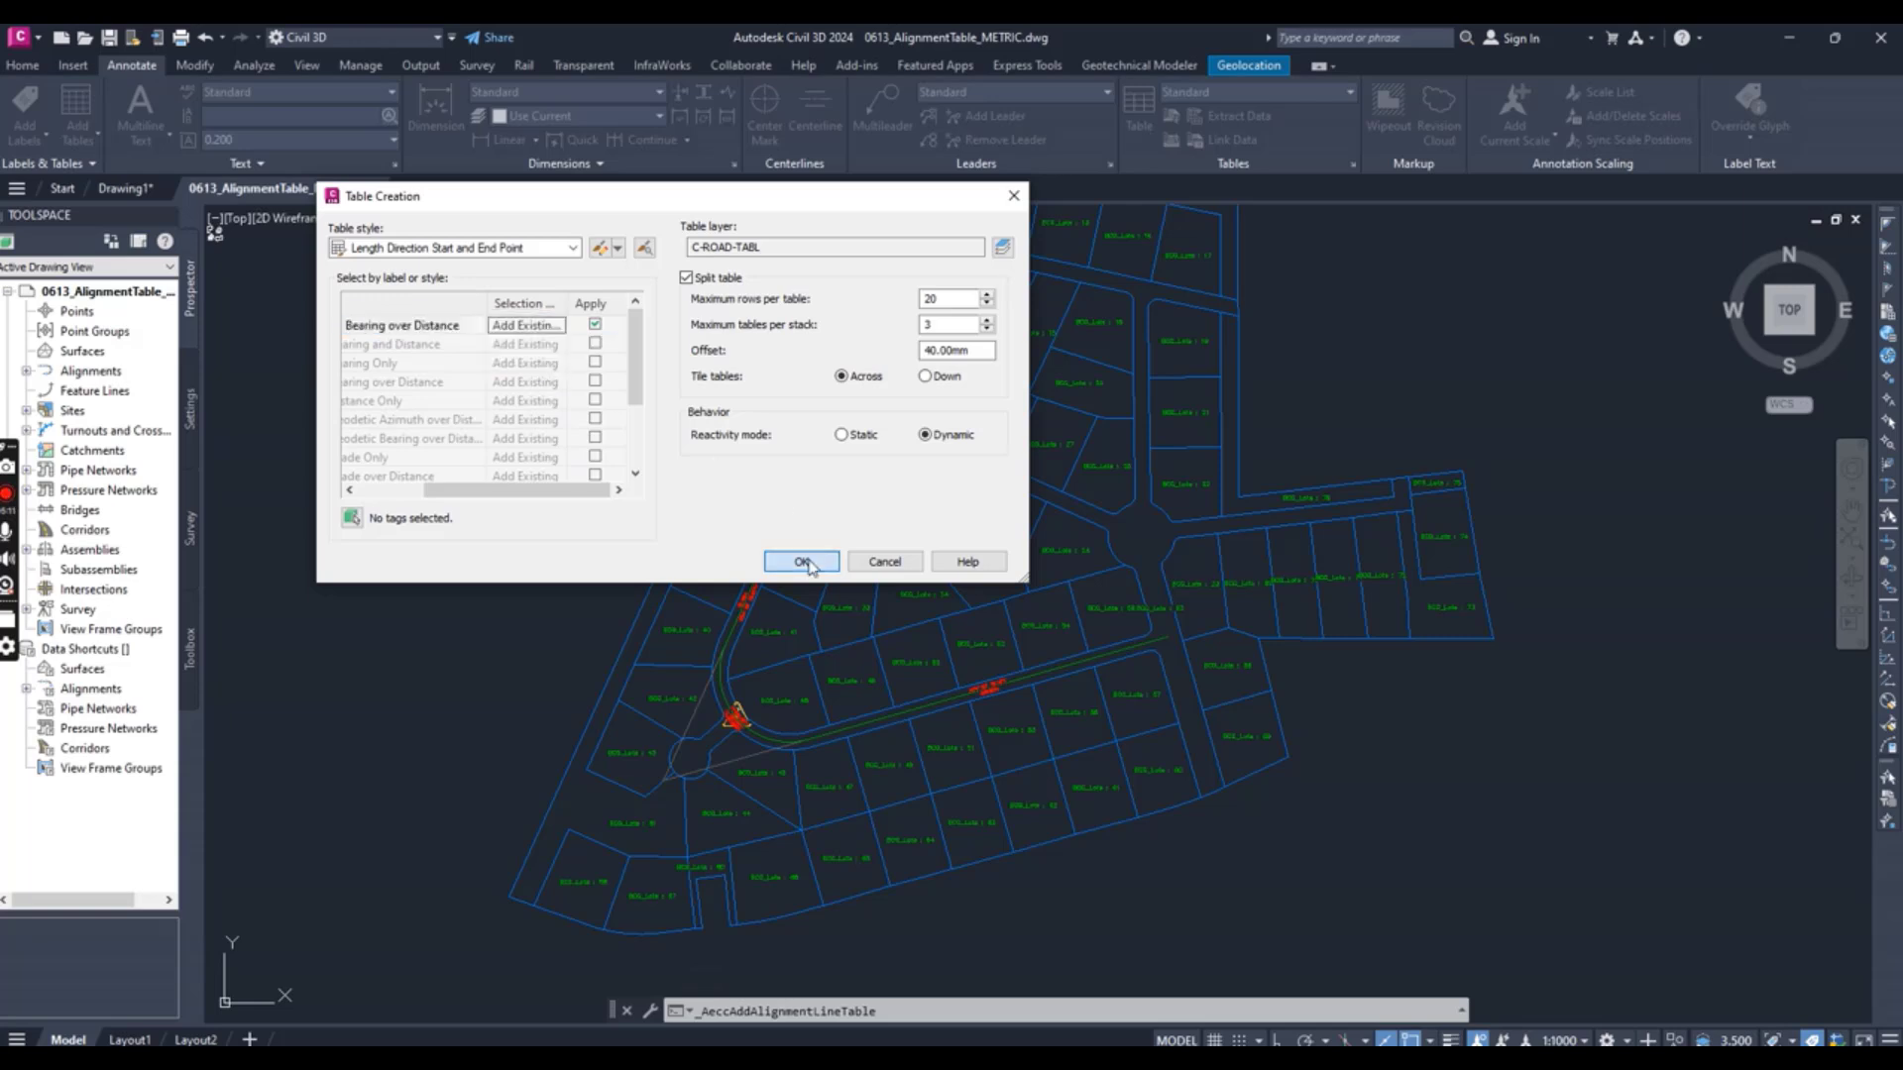
- Create the line table and place its upper left corner in the empty area east of the subdivision
left_click(802, 562)
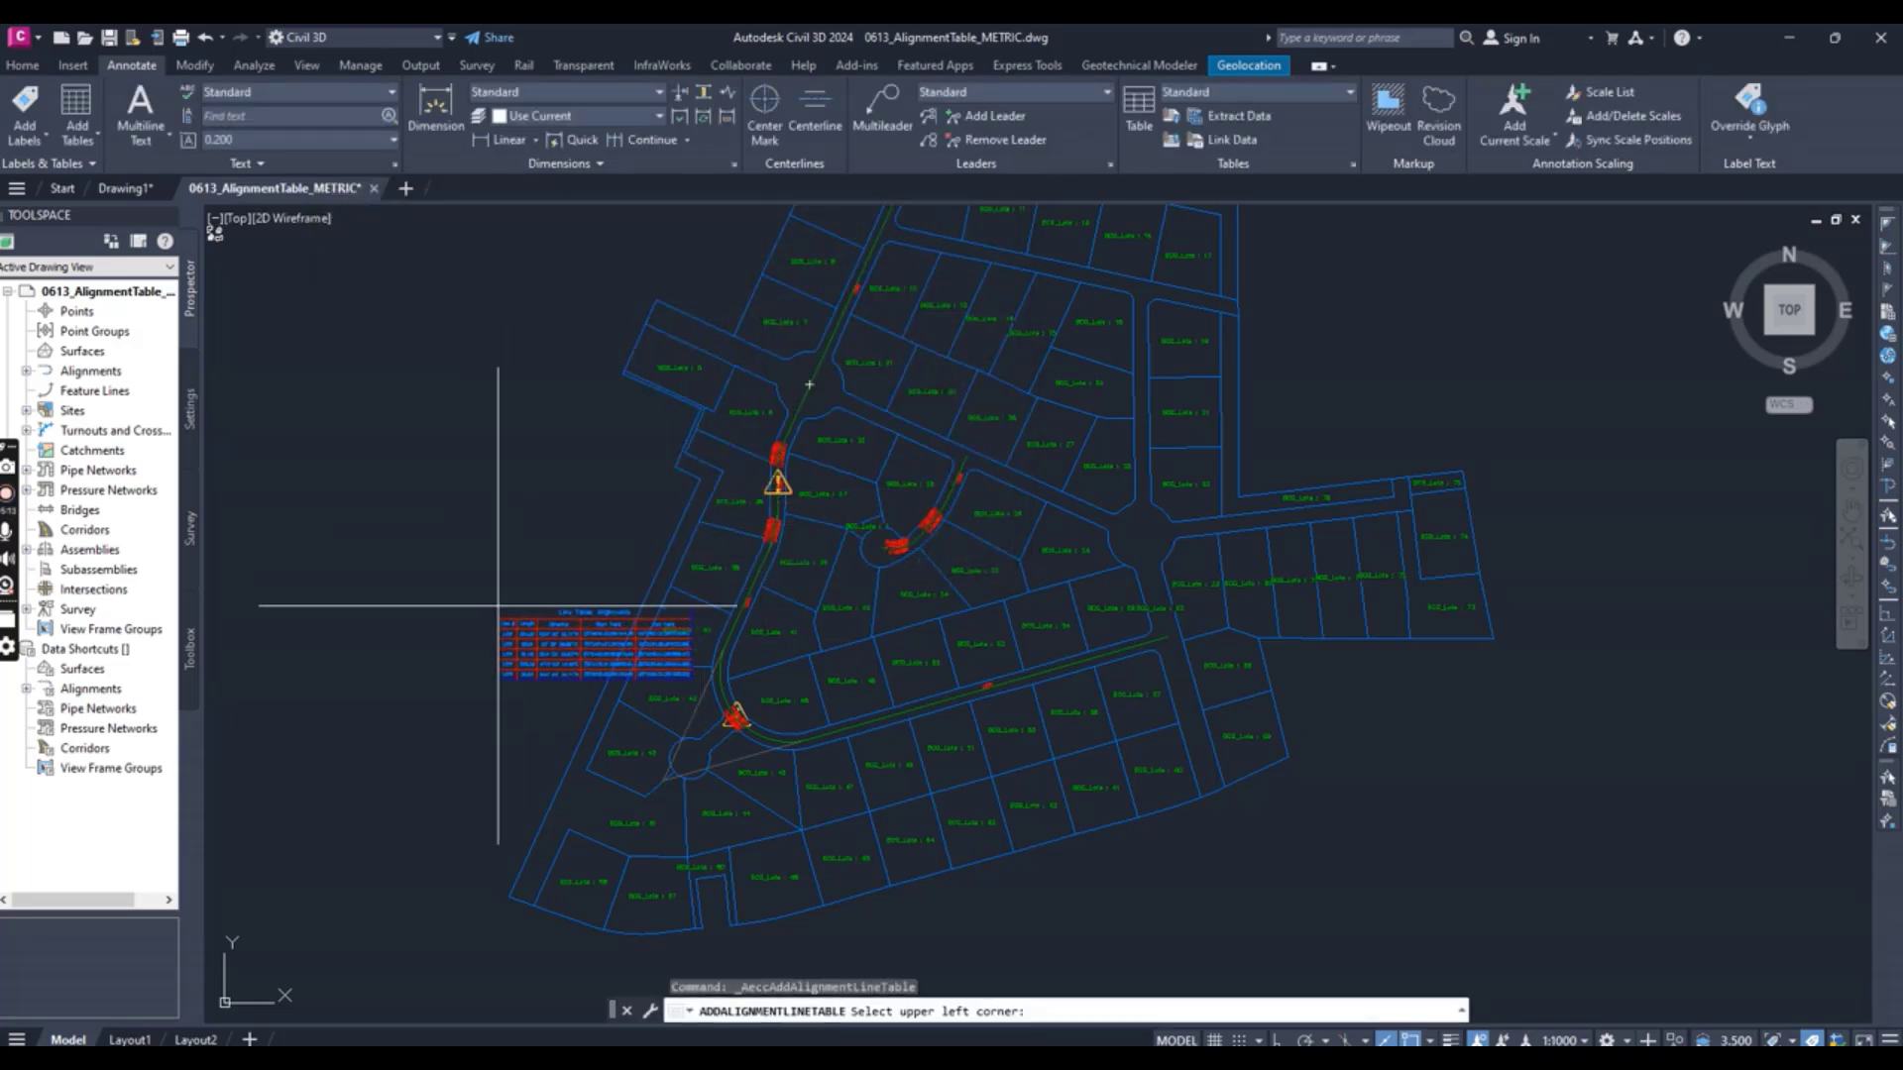
scroll(723, 680, "down", 6)
middle_click_drag(1224, 637, 1046, 622)
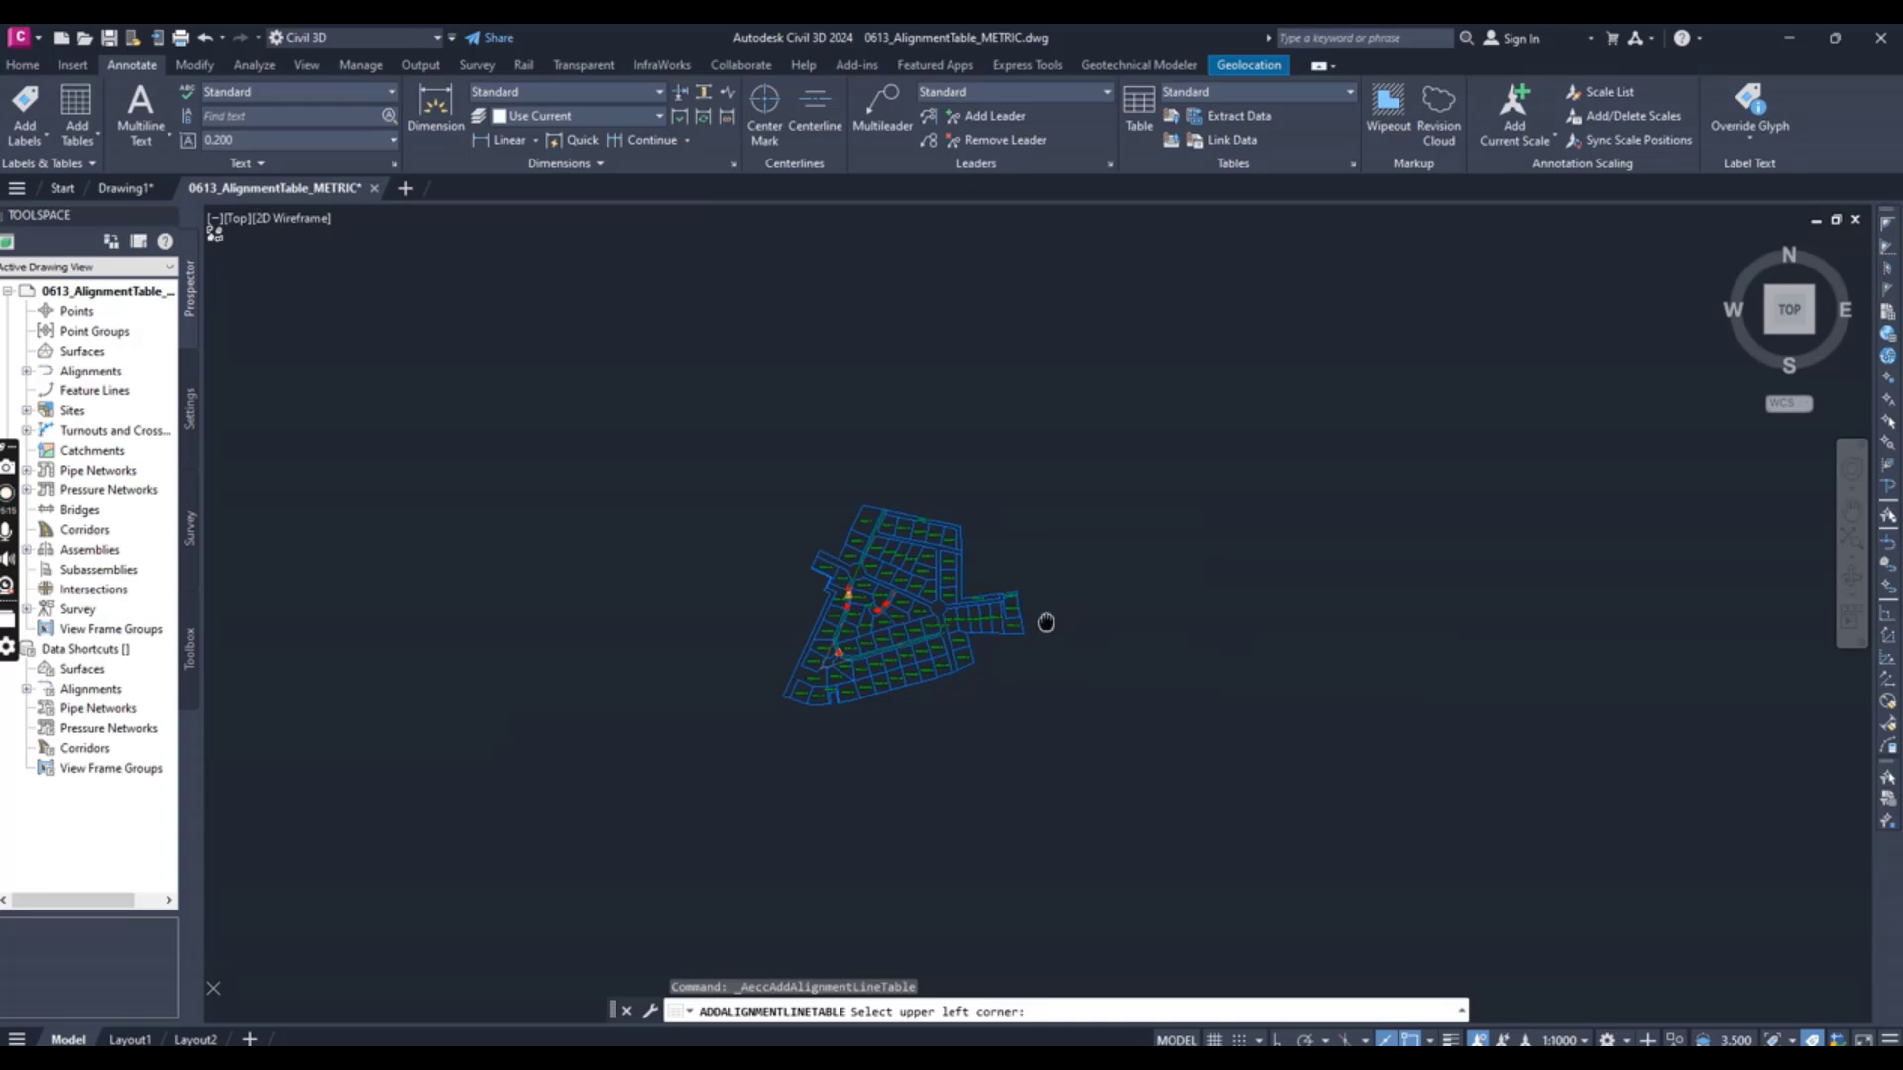
scroll(1090, 589, "up", 5)
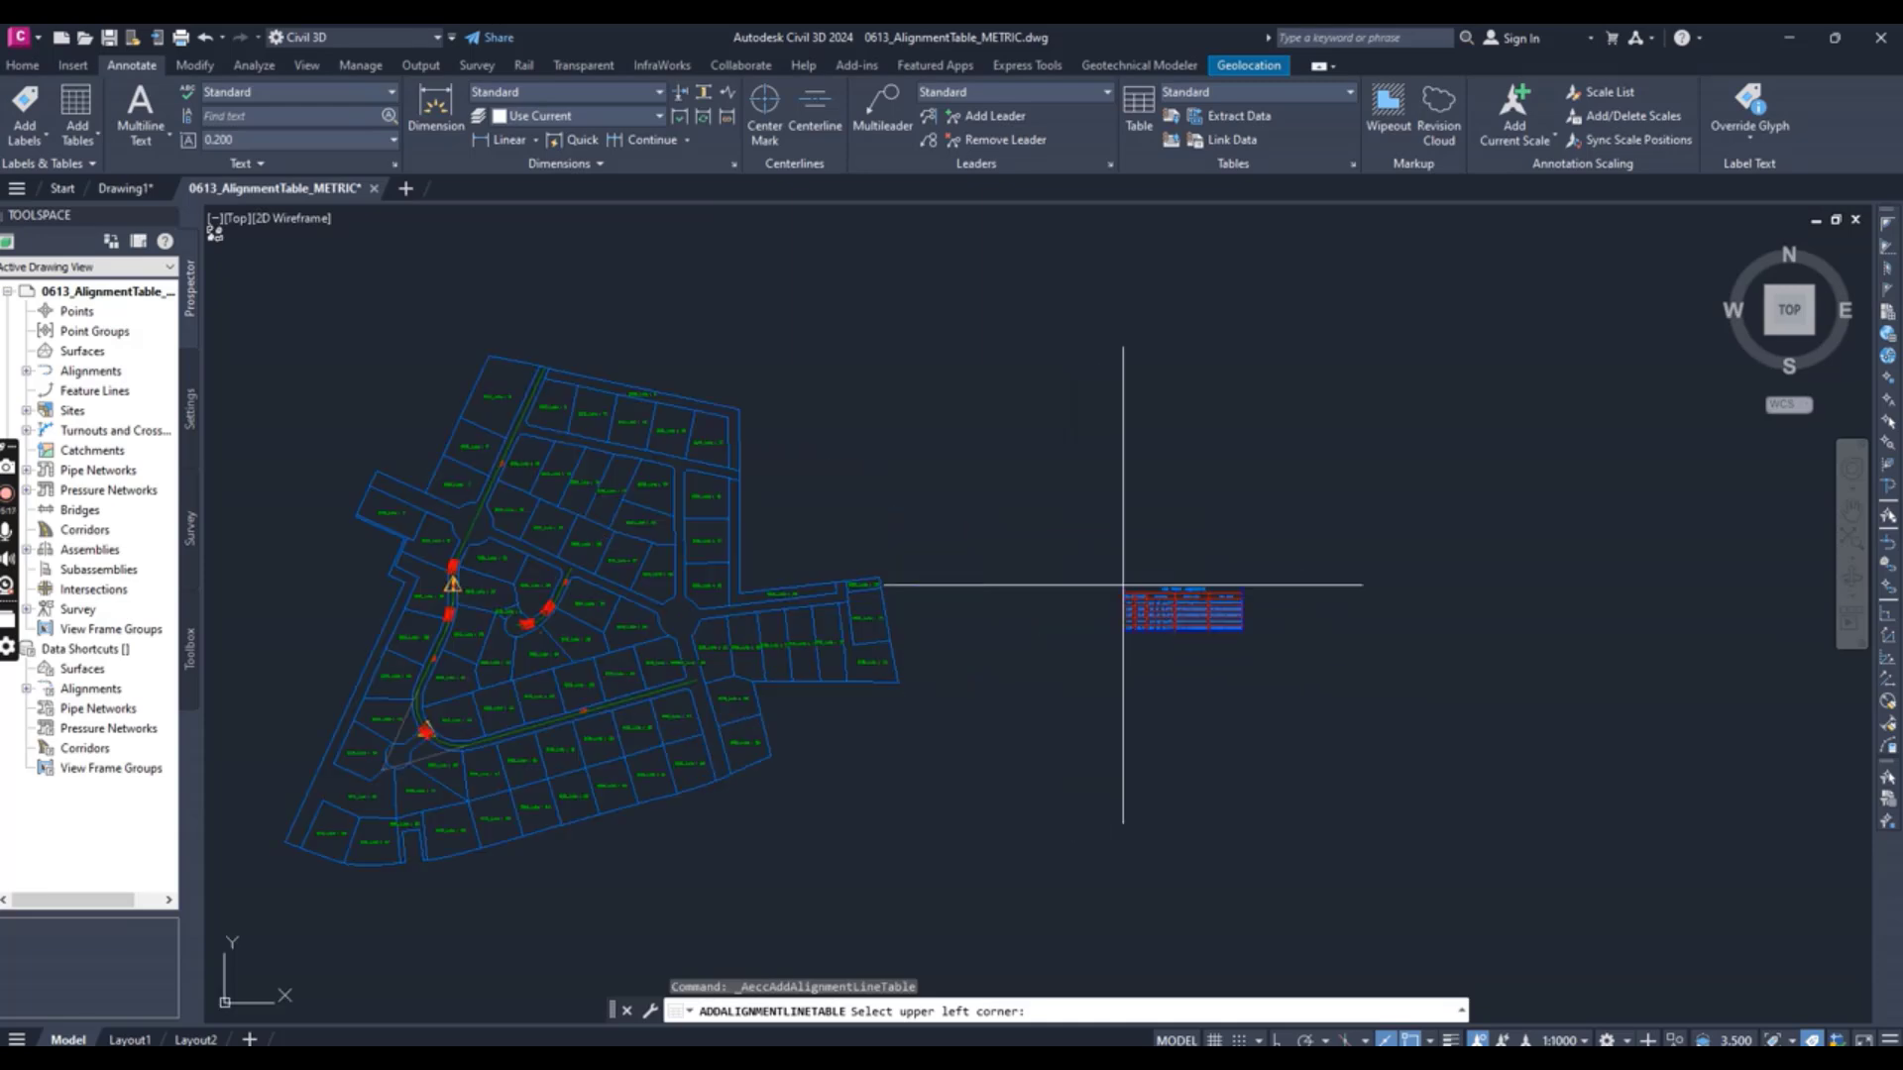
scroll(1122, 584, "up", 2)
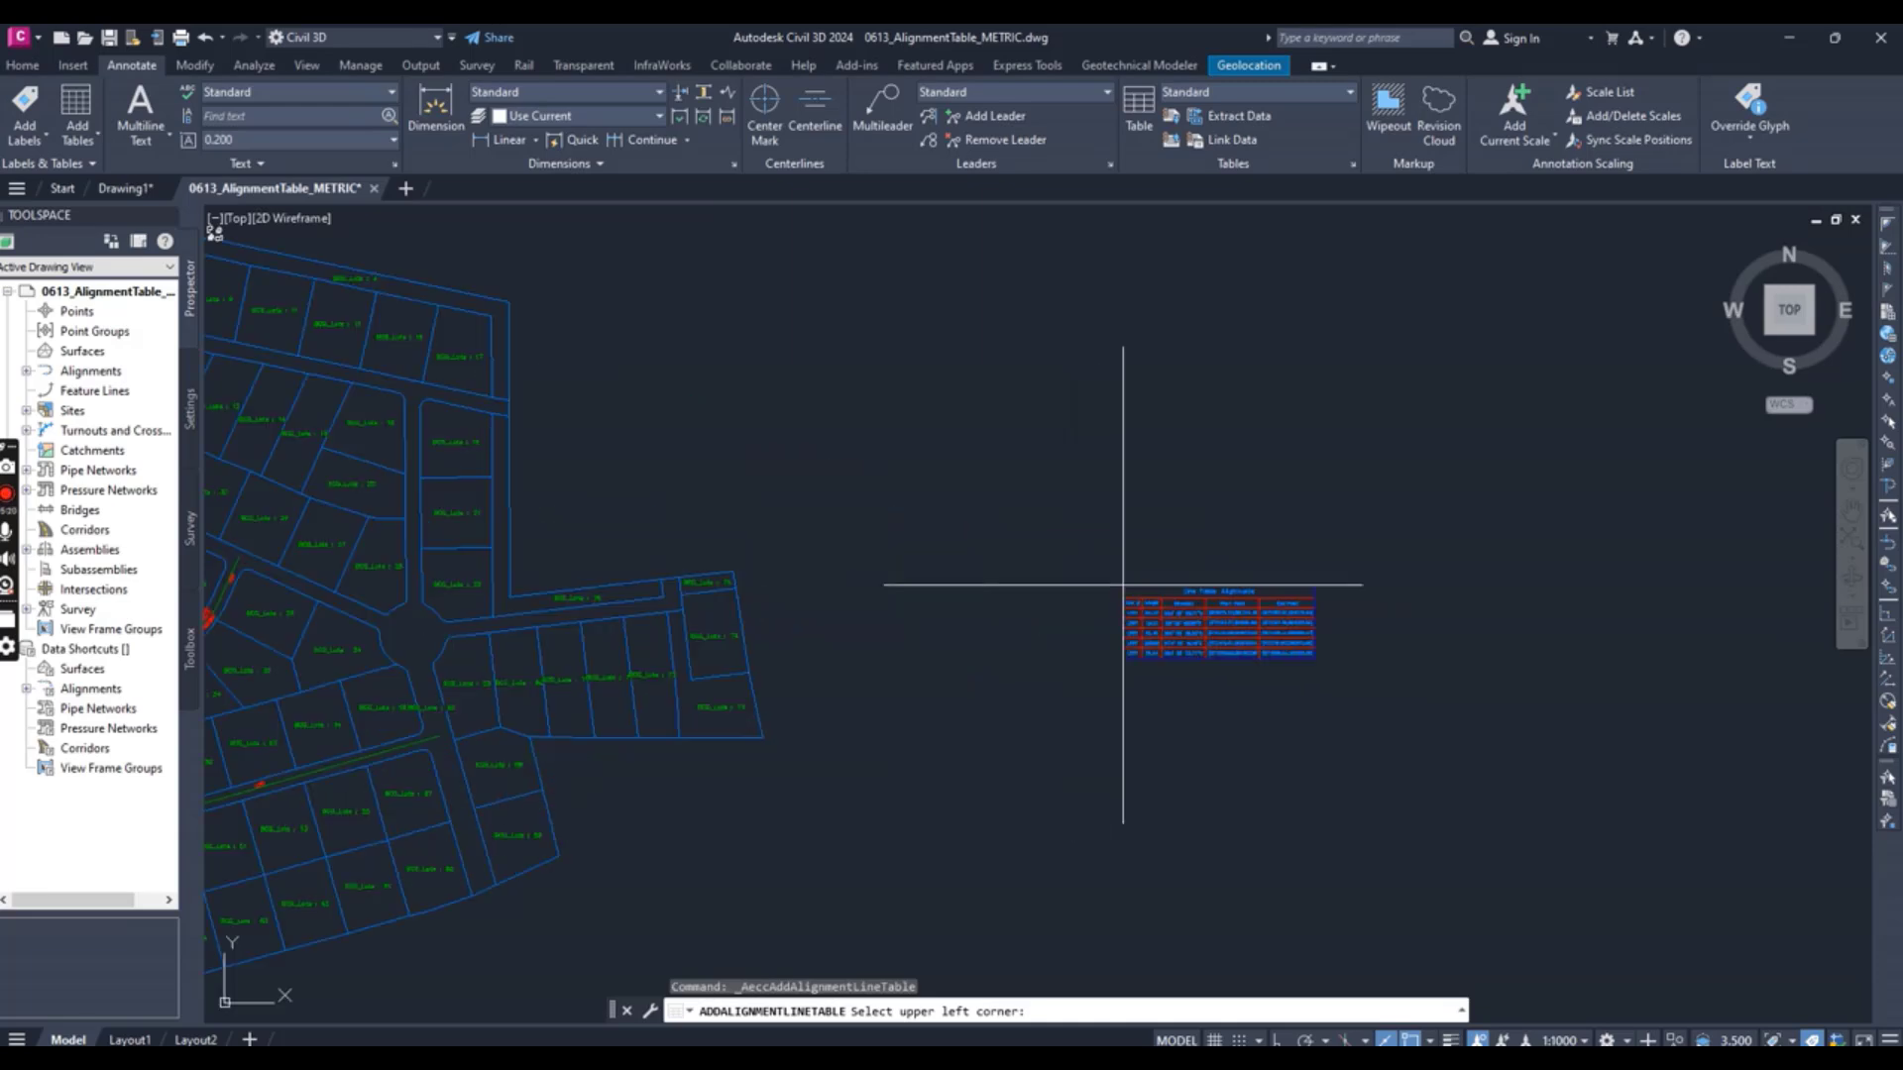
scroll(1123, 585, "down", 2)
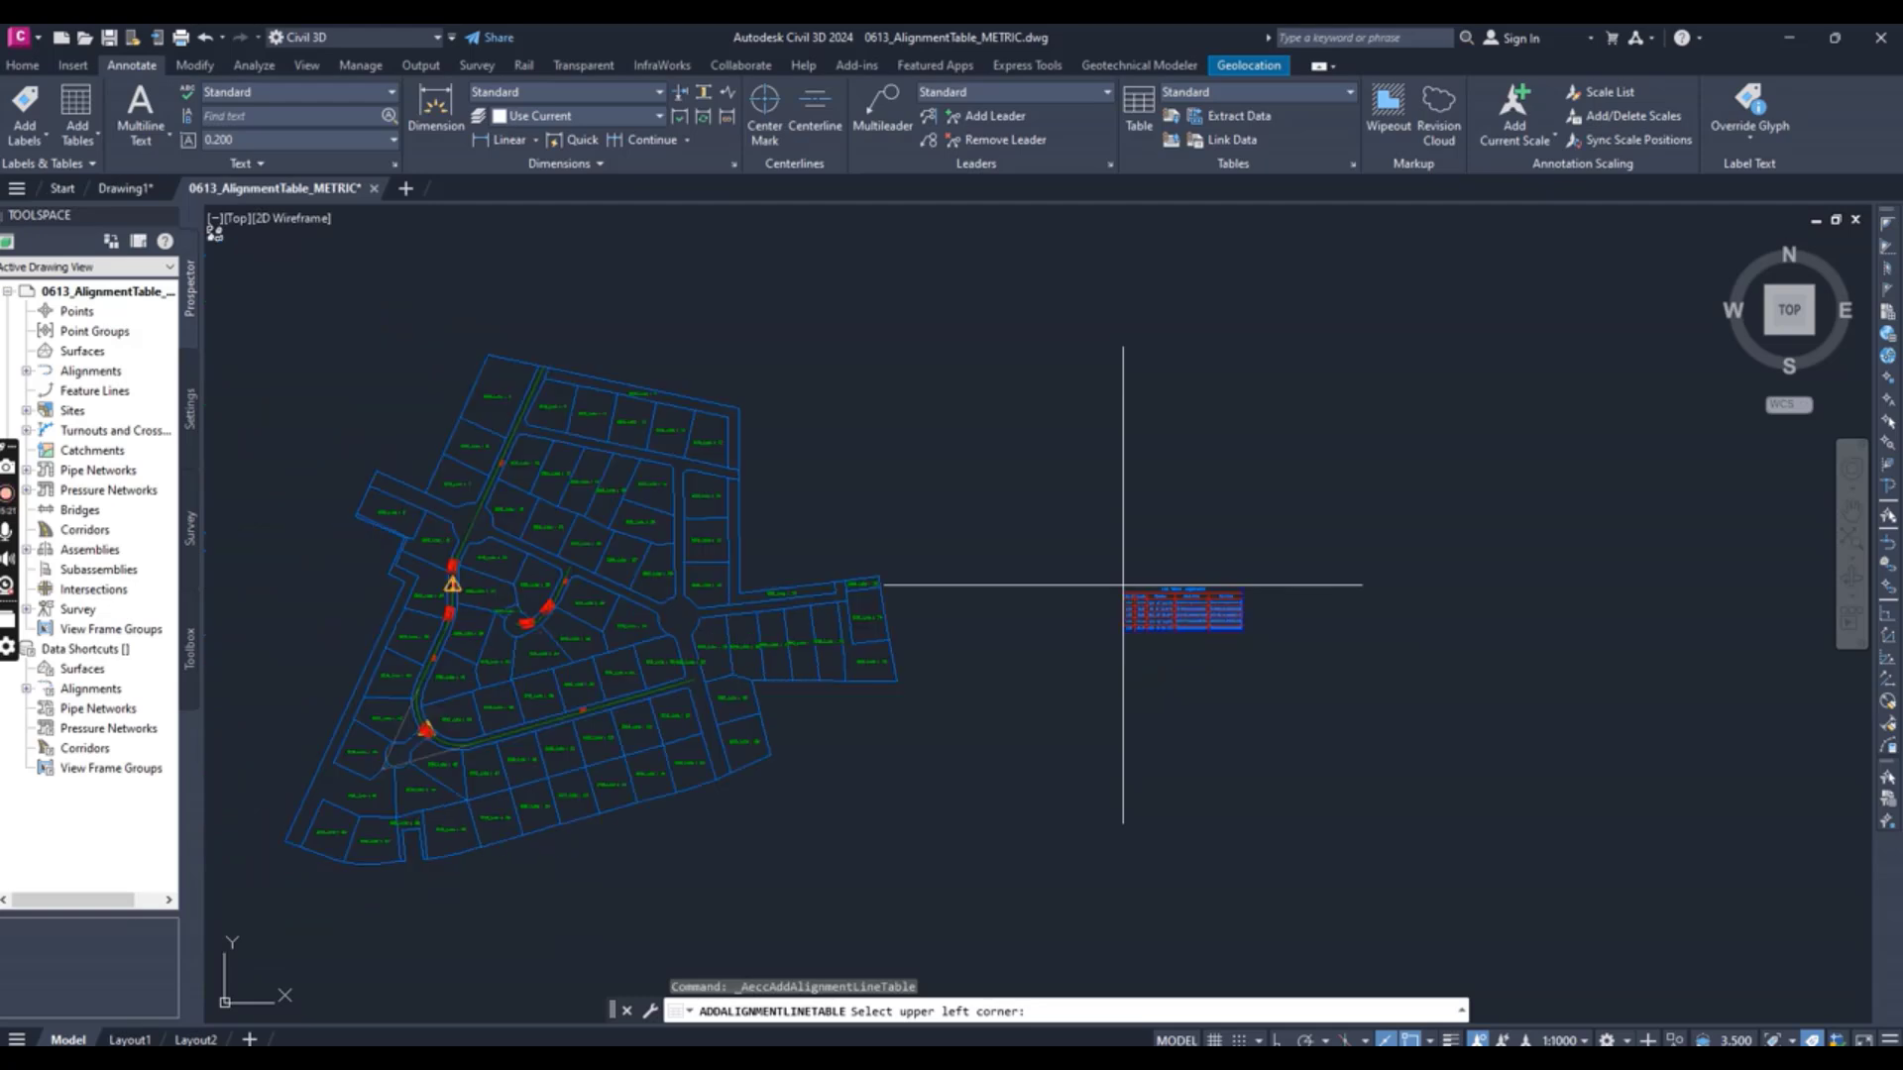
scroll(1125, 532, "up", 4)
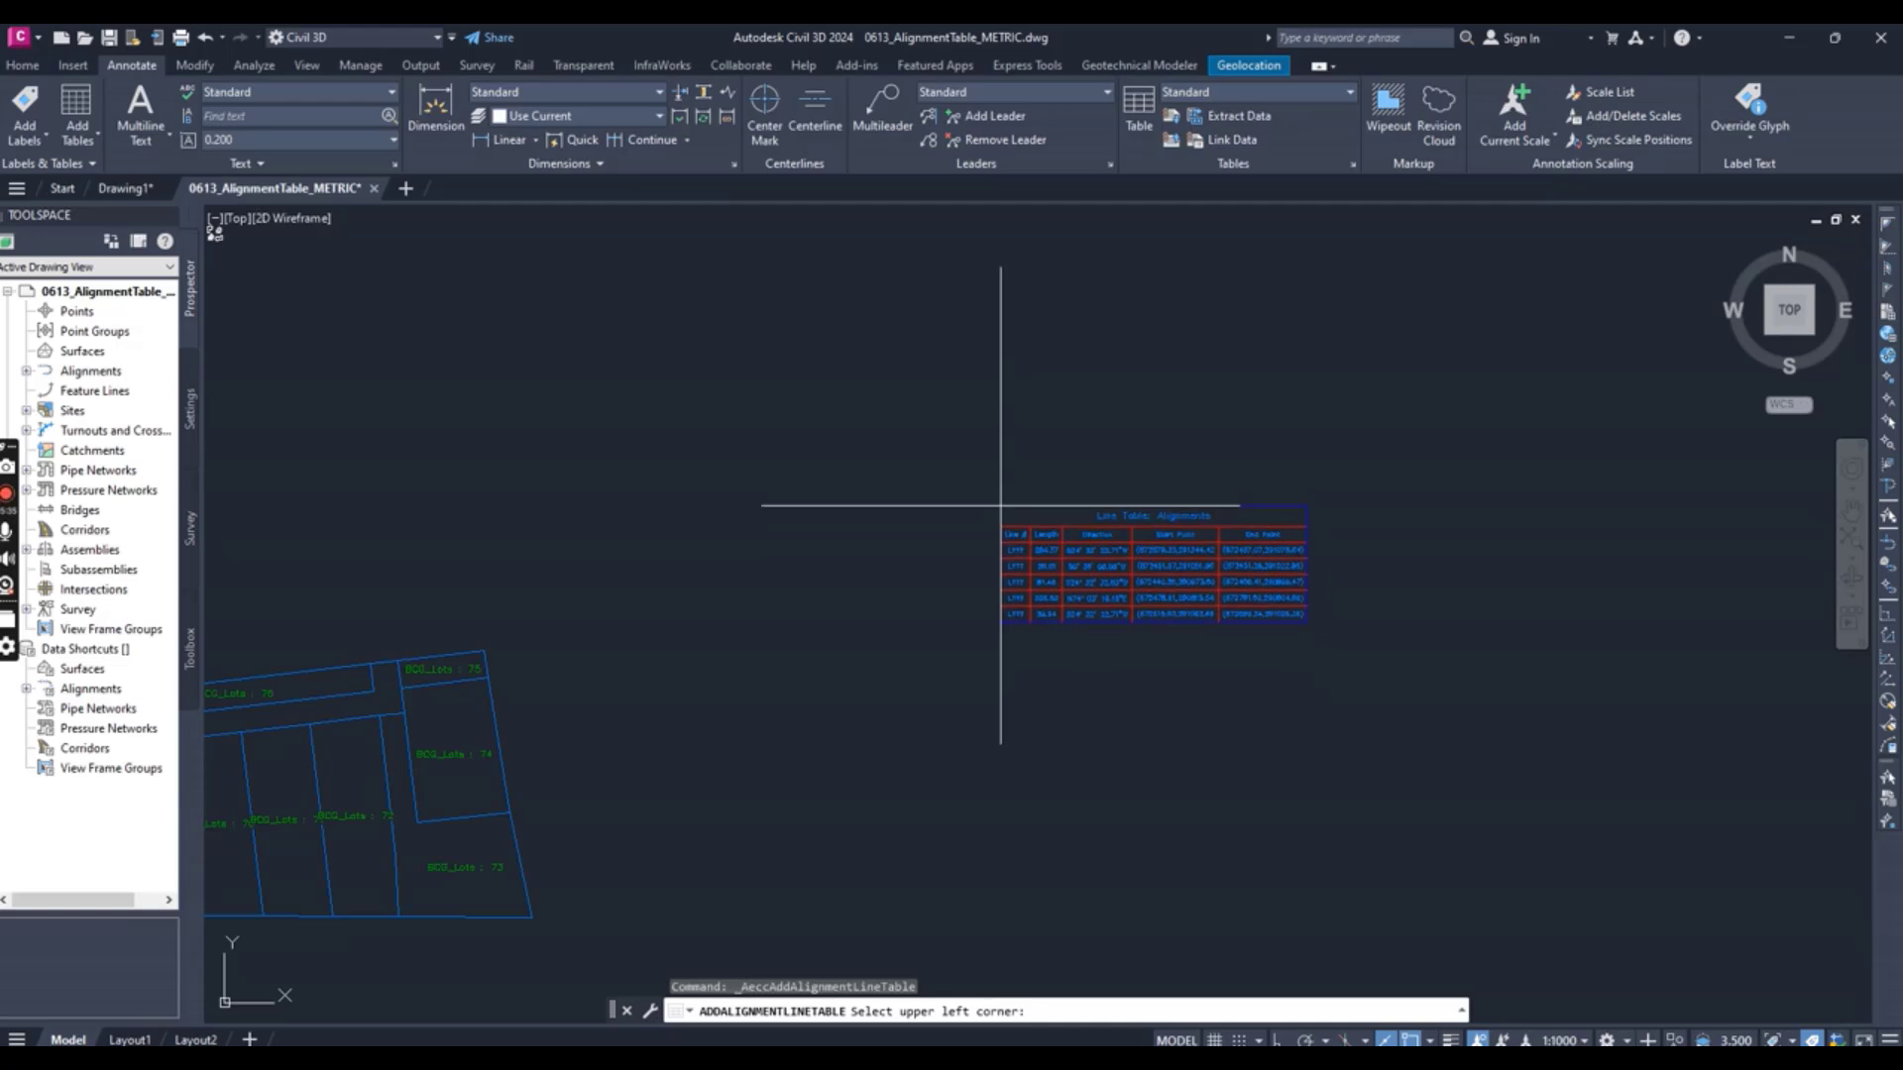
left_click(1000, 506)
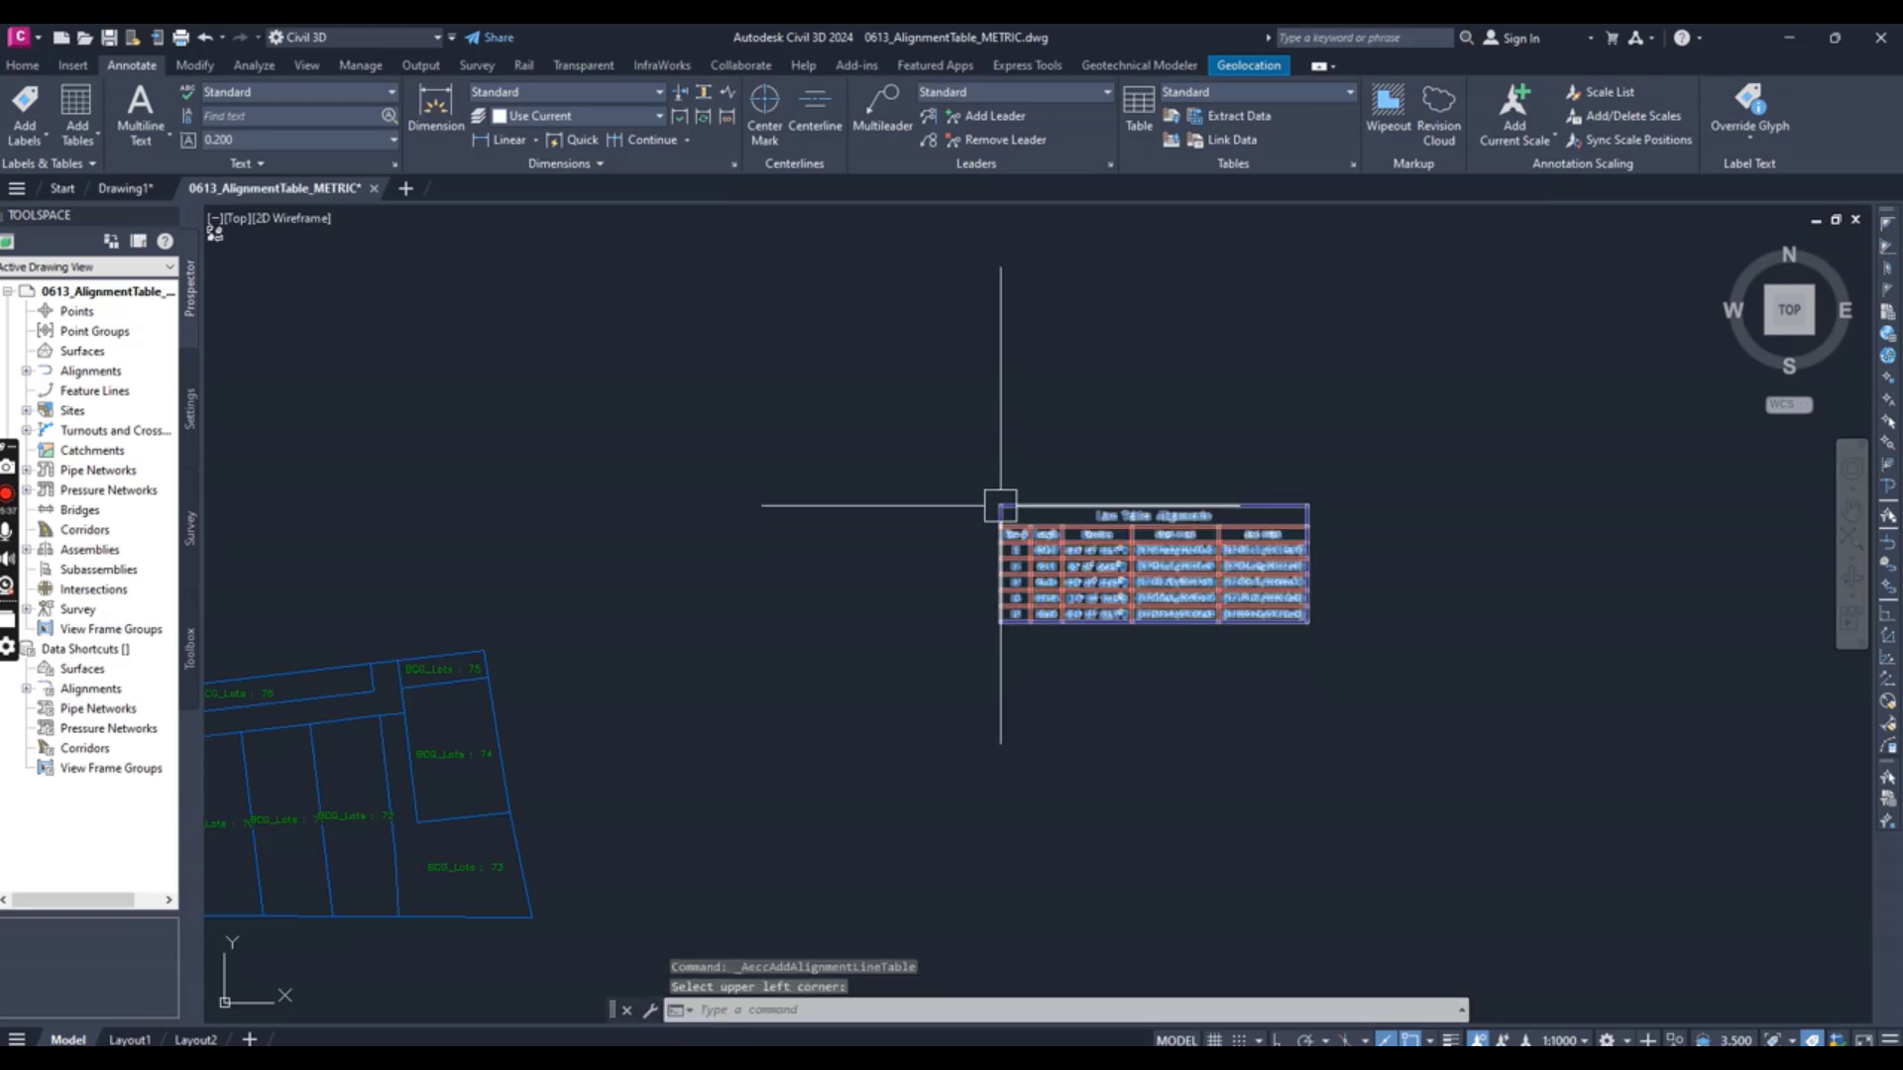
- Examine the line table's line numbers, lengths, directions, and start and end points
scroll(1090, 555, "up", 6)
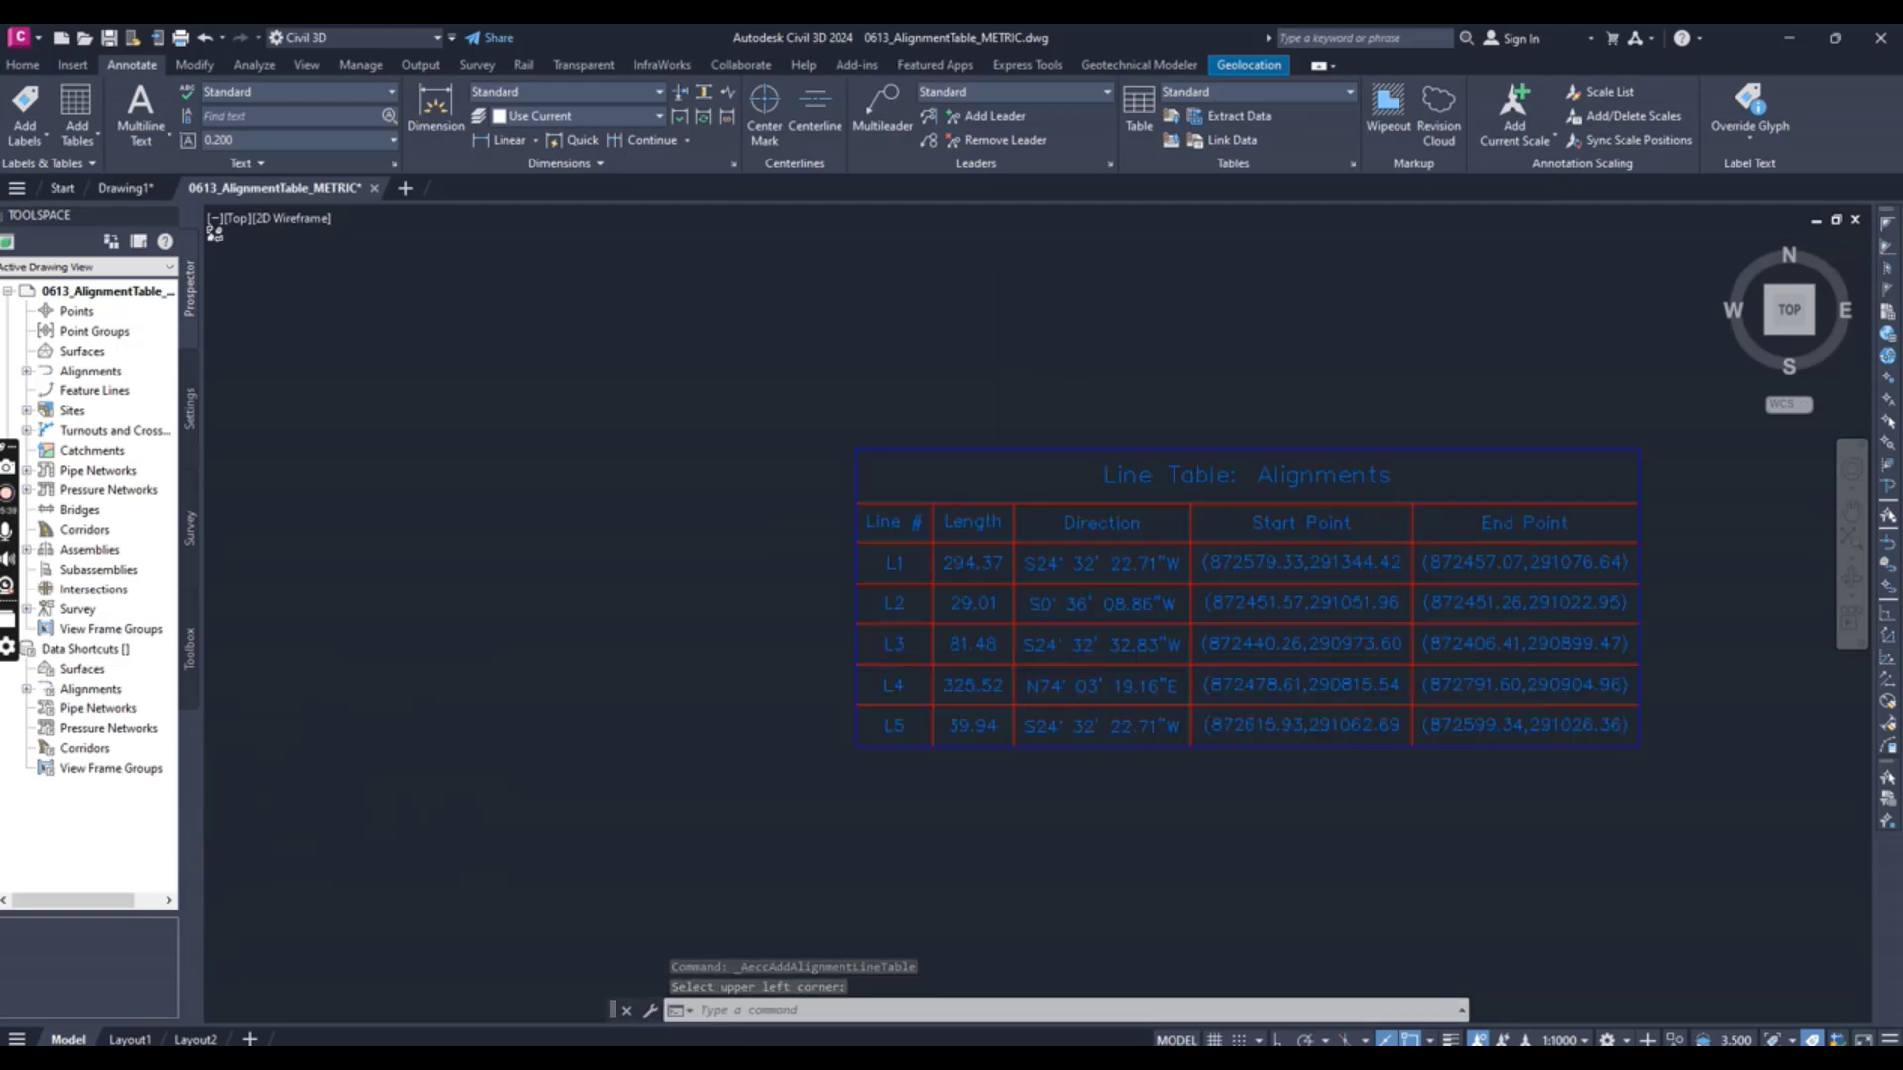
scroll(912, 624, "down", 2)
middle_click_drag(955, 664, 821, 676)
scroll(821, 684, "up", 2)
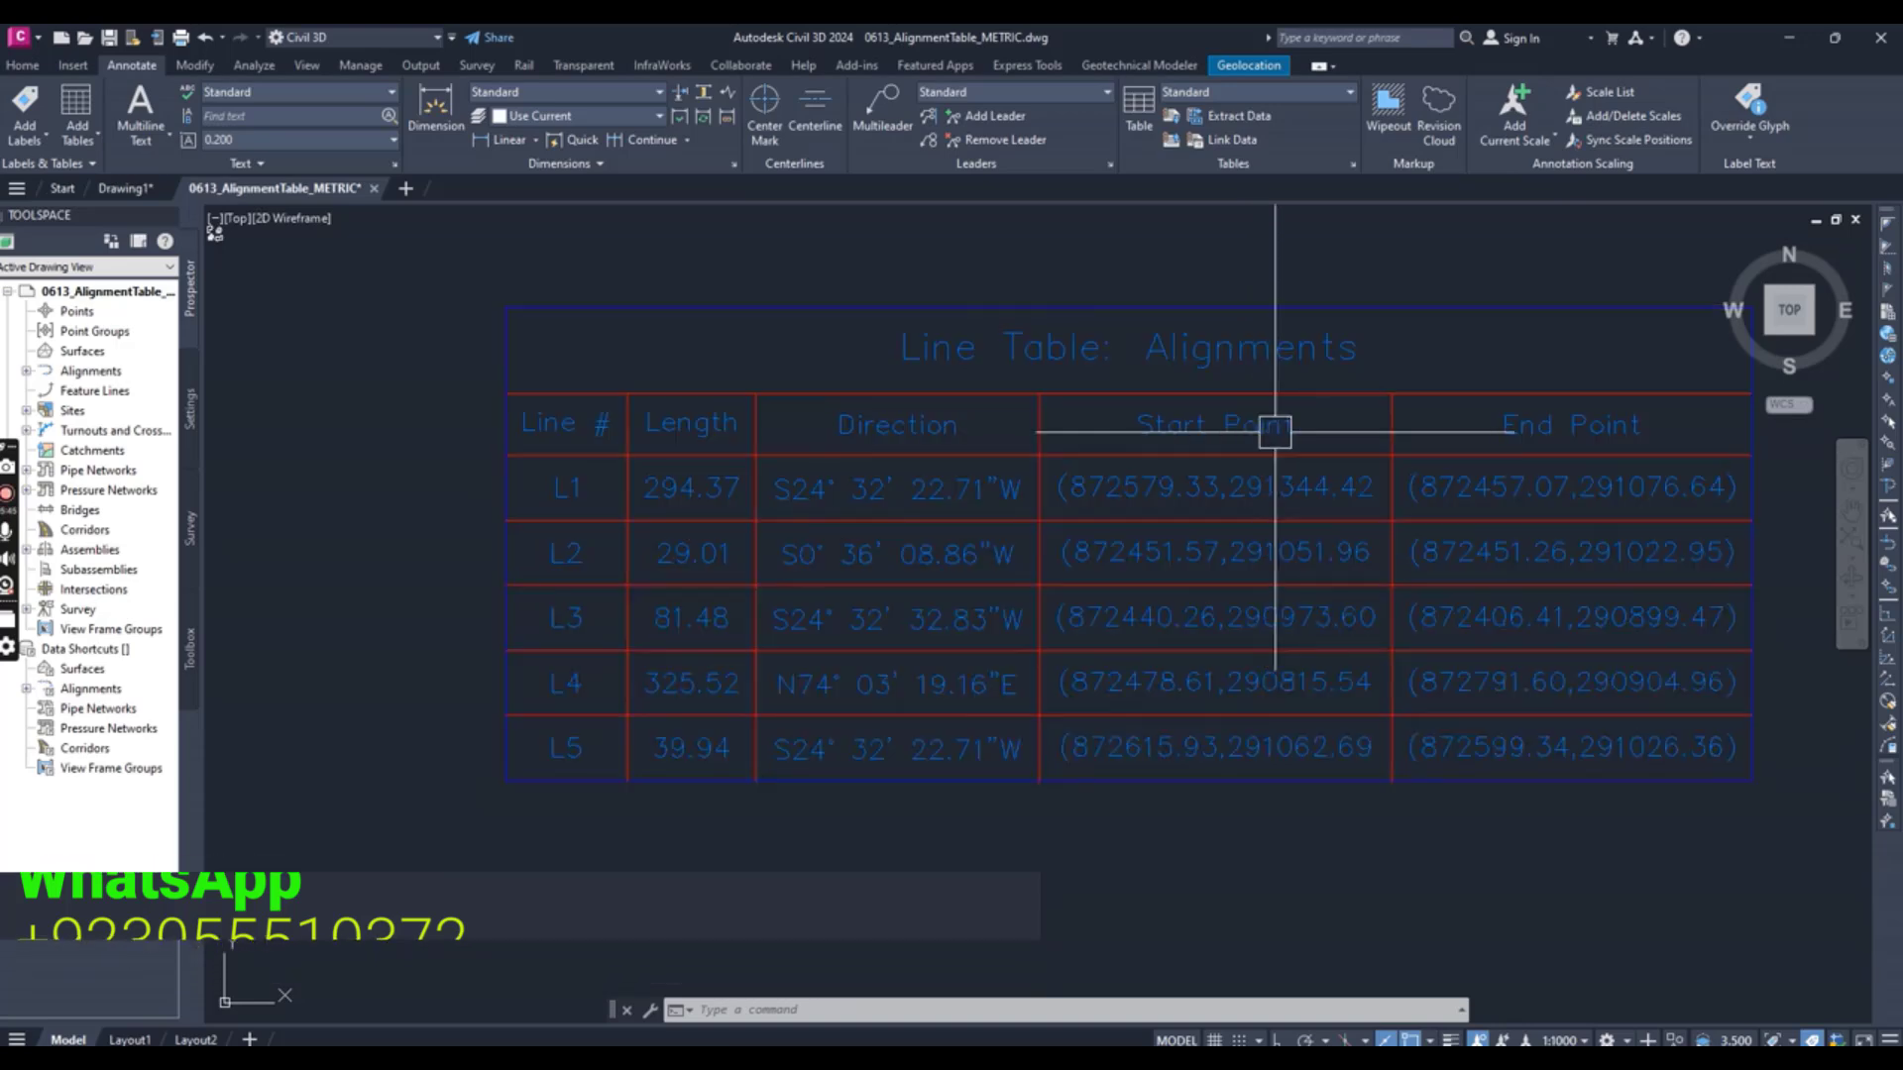
scroll(1078, 561, "down", 2)
scroll(1032, 446, "up", 4)
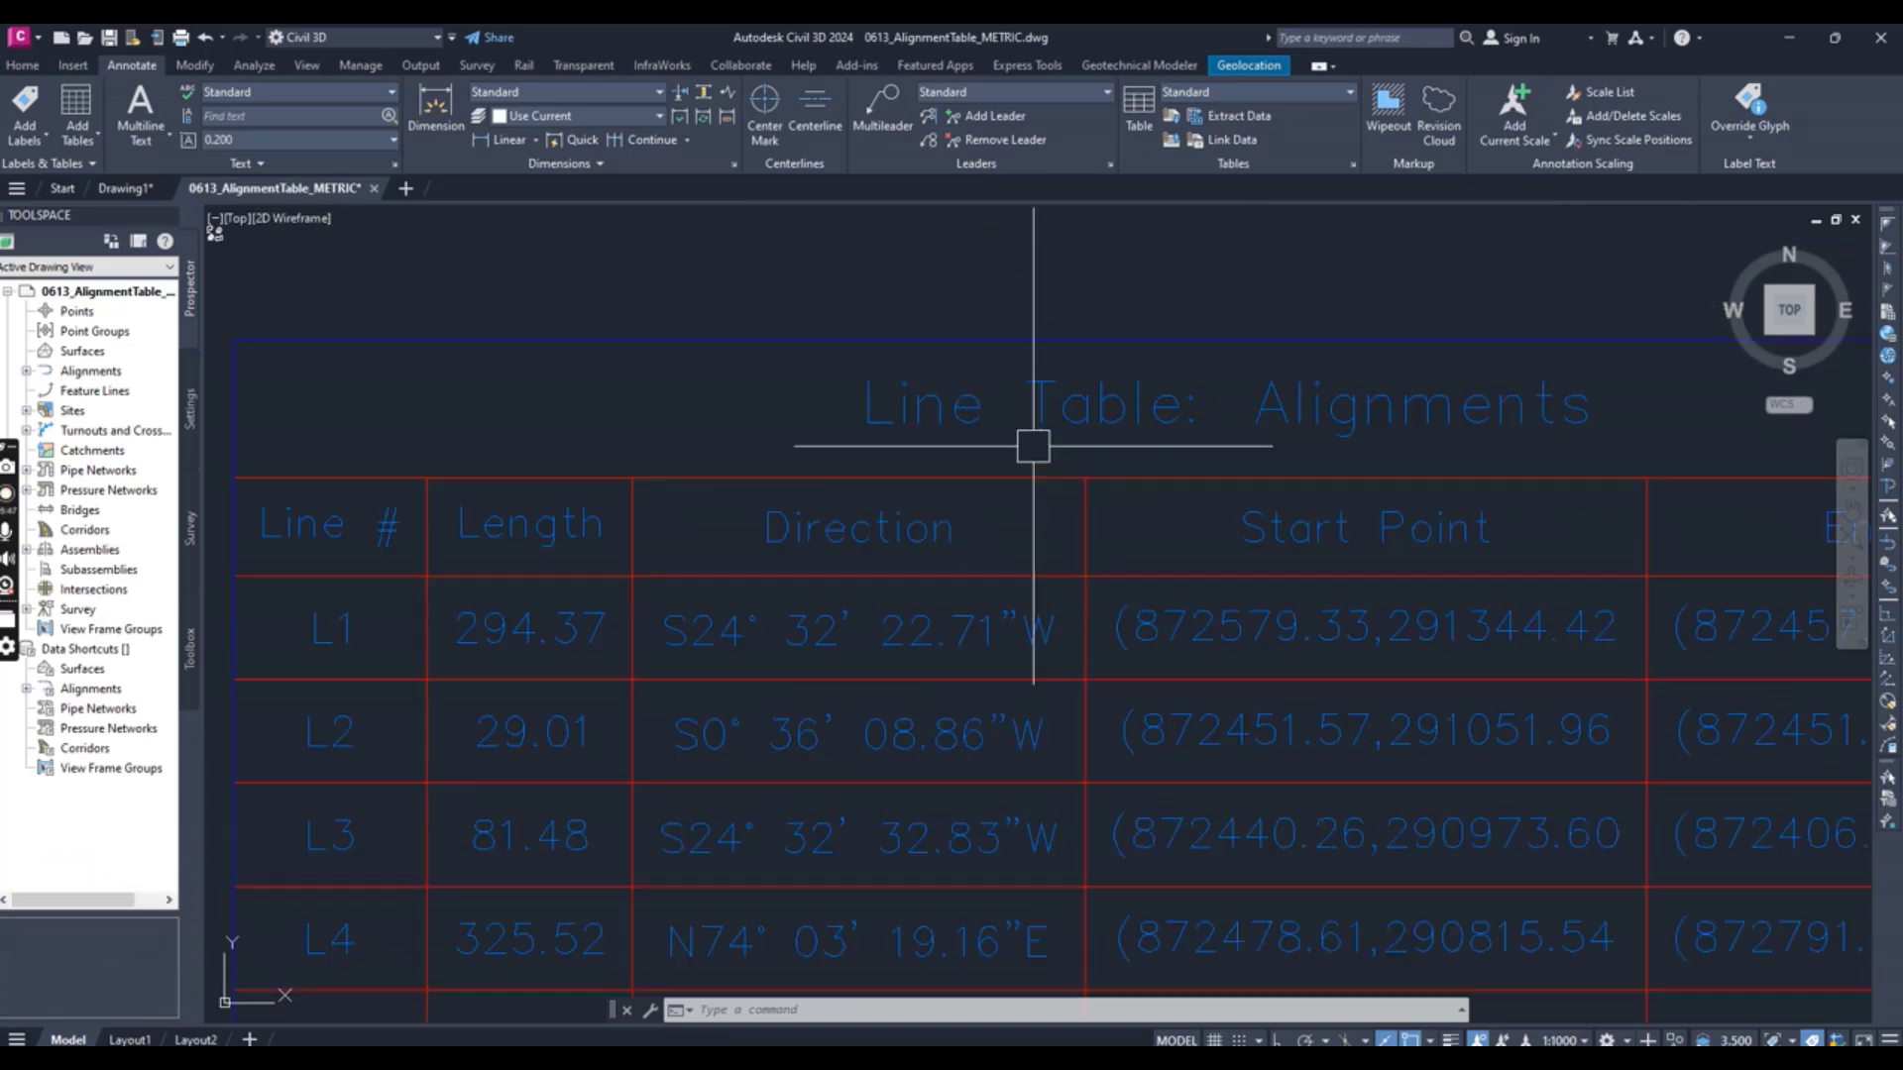
scroll(1301, 449, "down", 6)
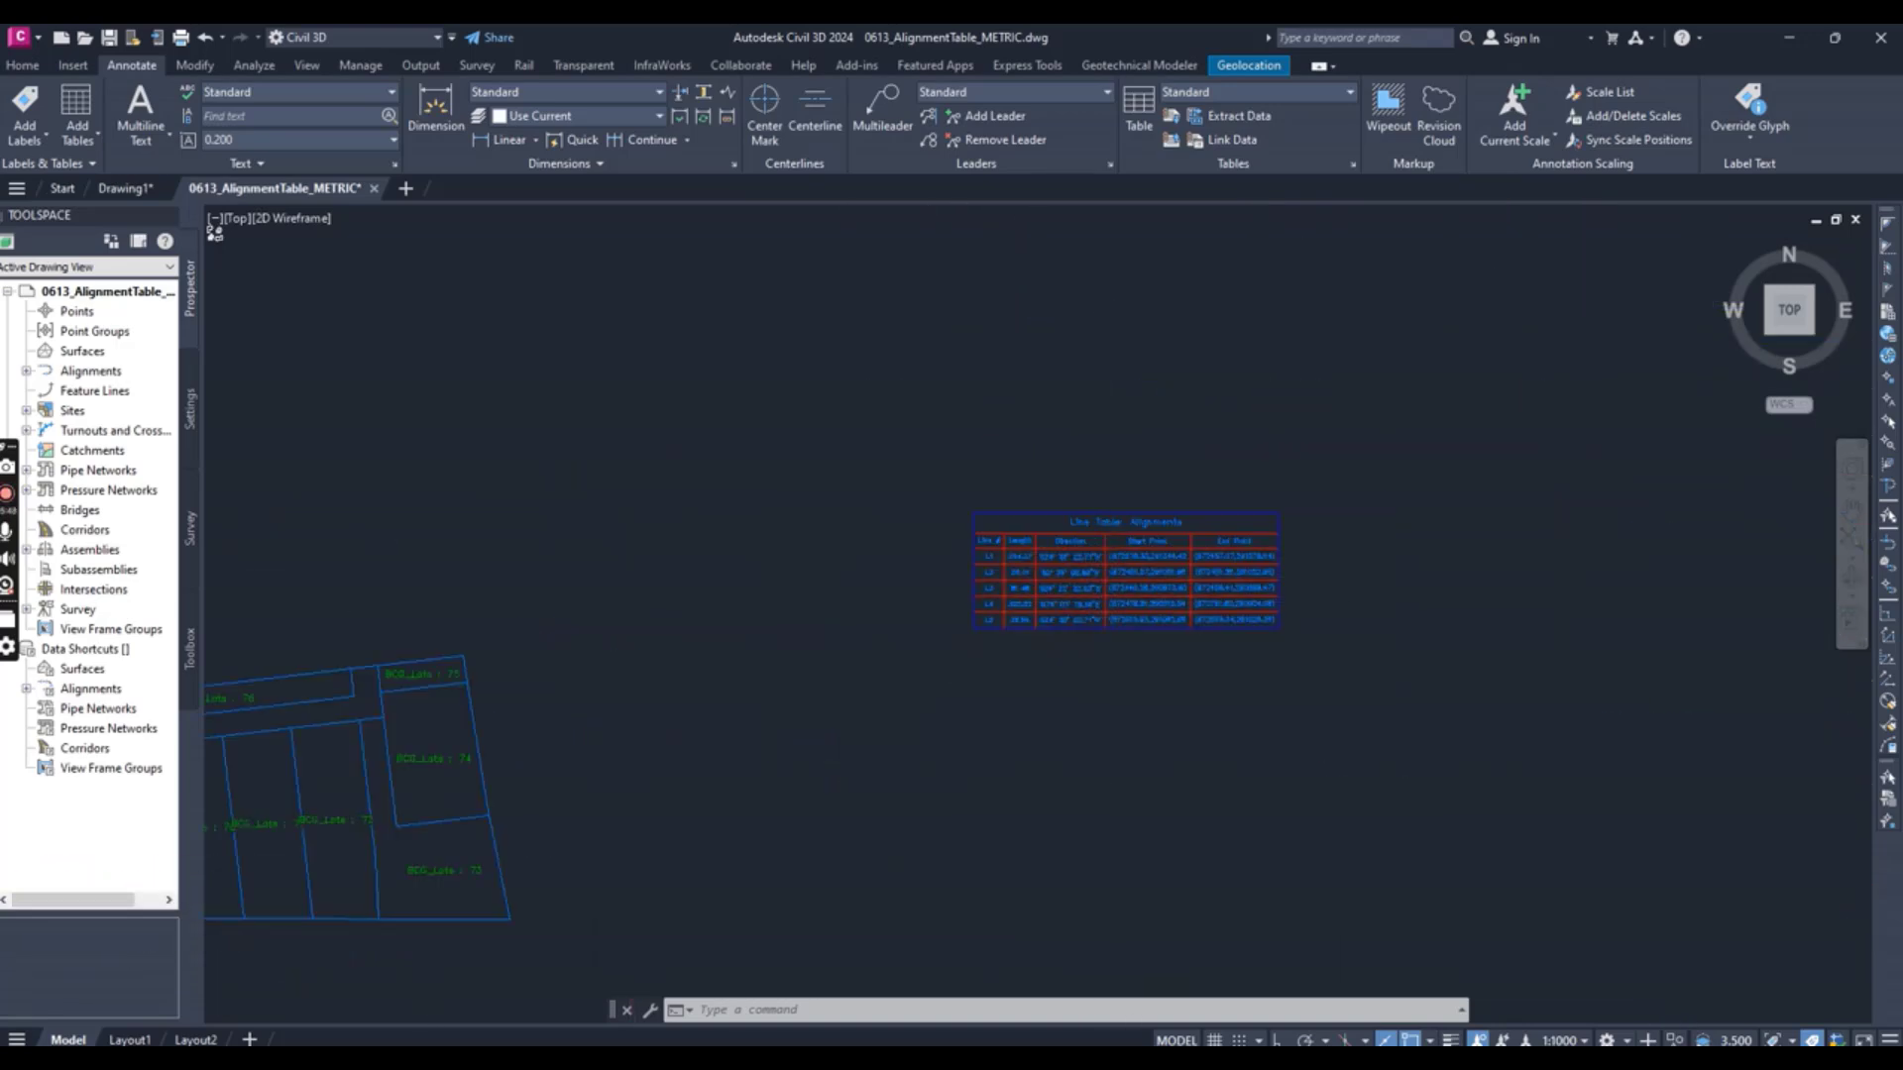
scroll(1139, 601, "up", 10)
scroll(820, 603, "down", 2)
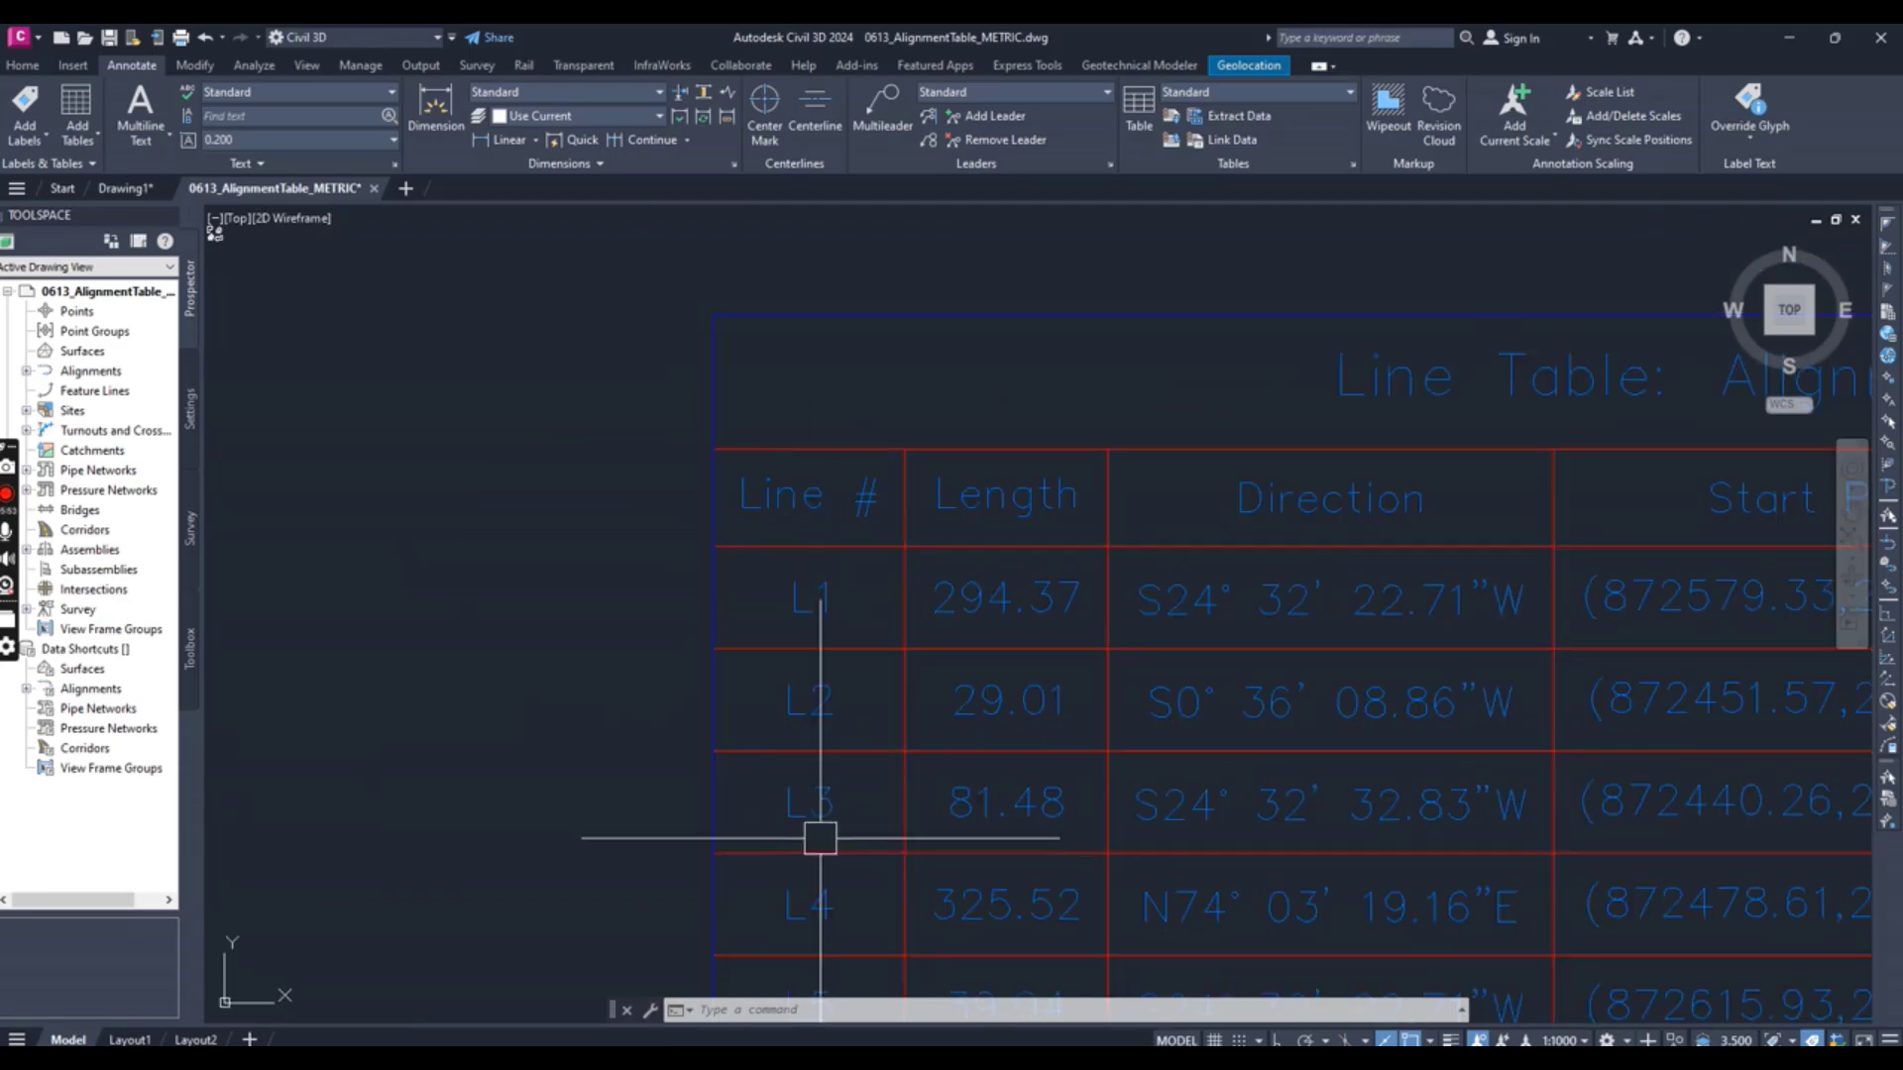
- Inspect the line tags and curve labels along the ROAD D alignment and compare them with the line table's rows
scroll(922, 777, "down", 4)
scroll(1047, 749, "down", 5)
scroll(786, 850, "up", 3)
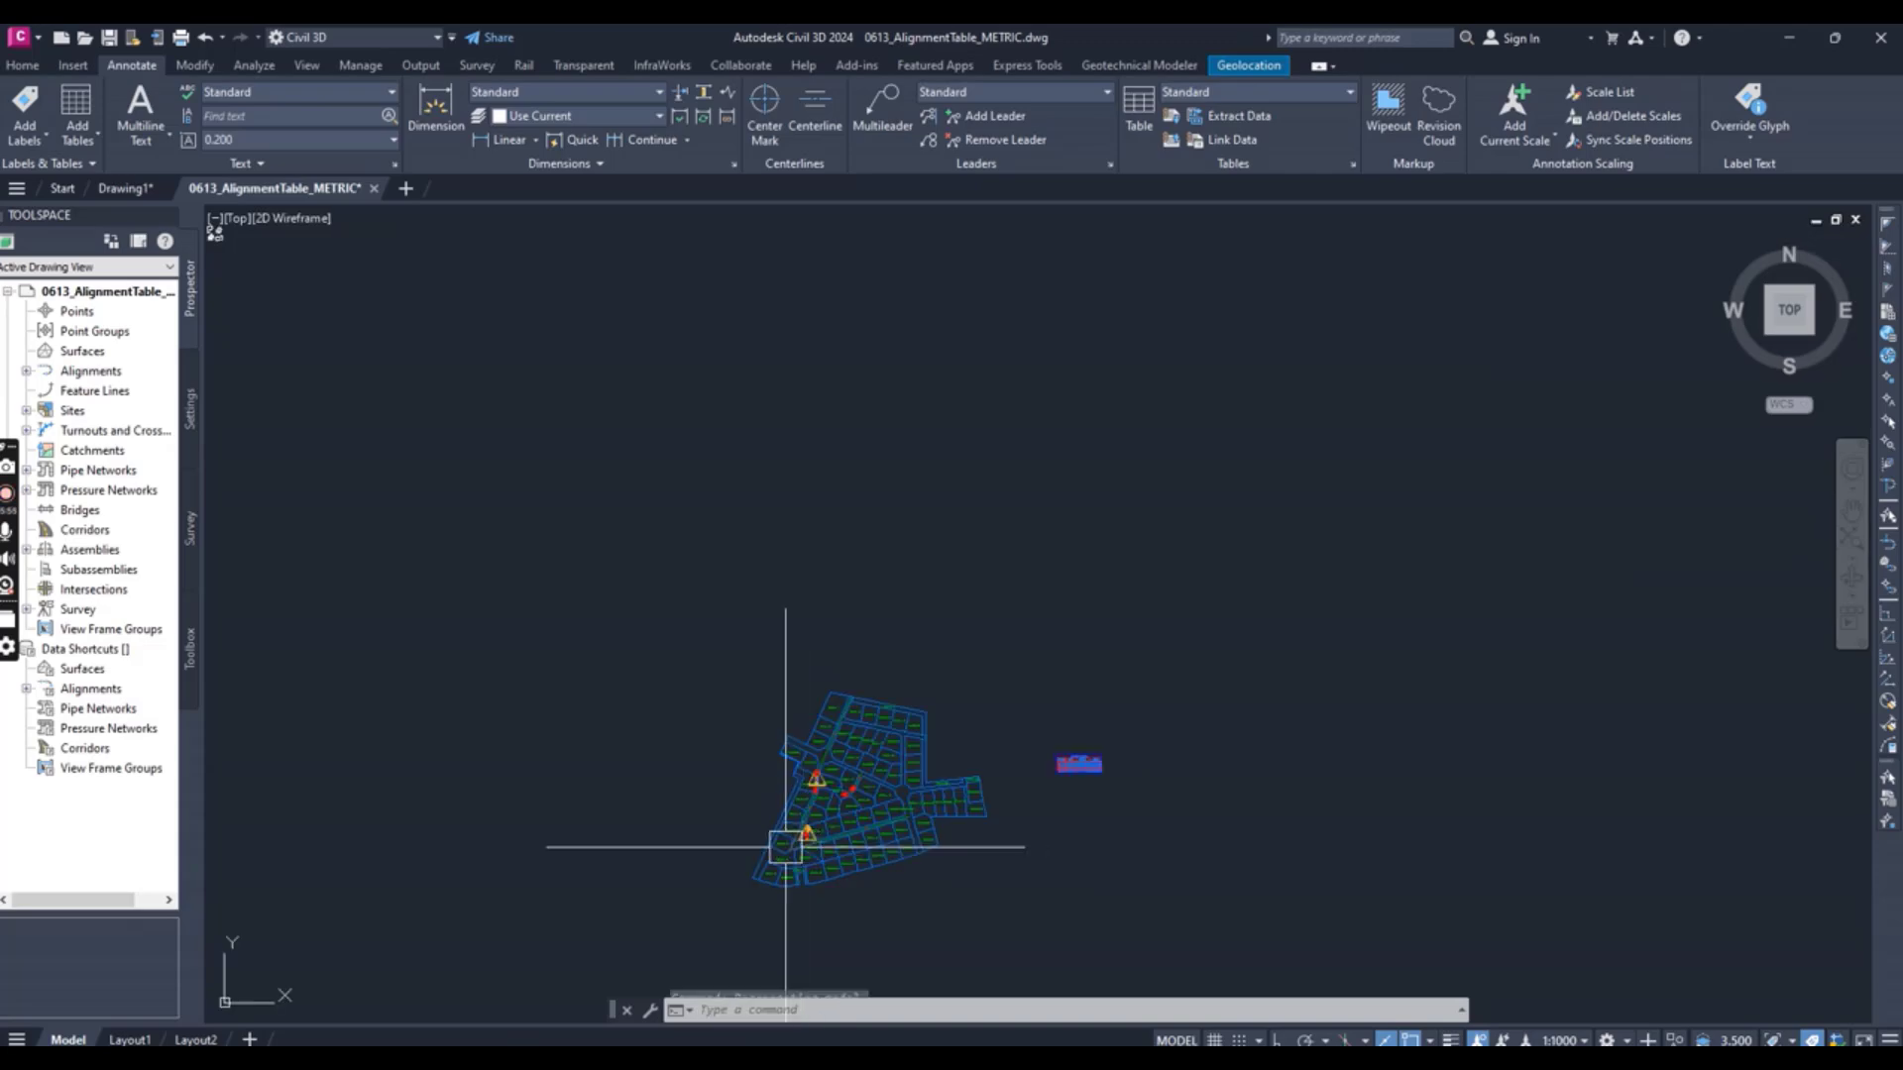
scroll(761, 756, "up", 5)
scroll(761, 756, "up", 6)
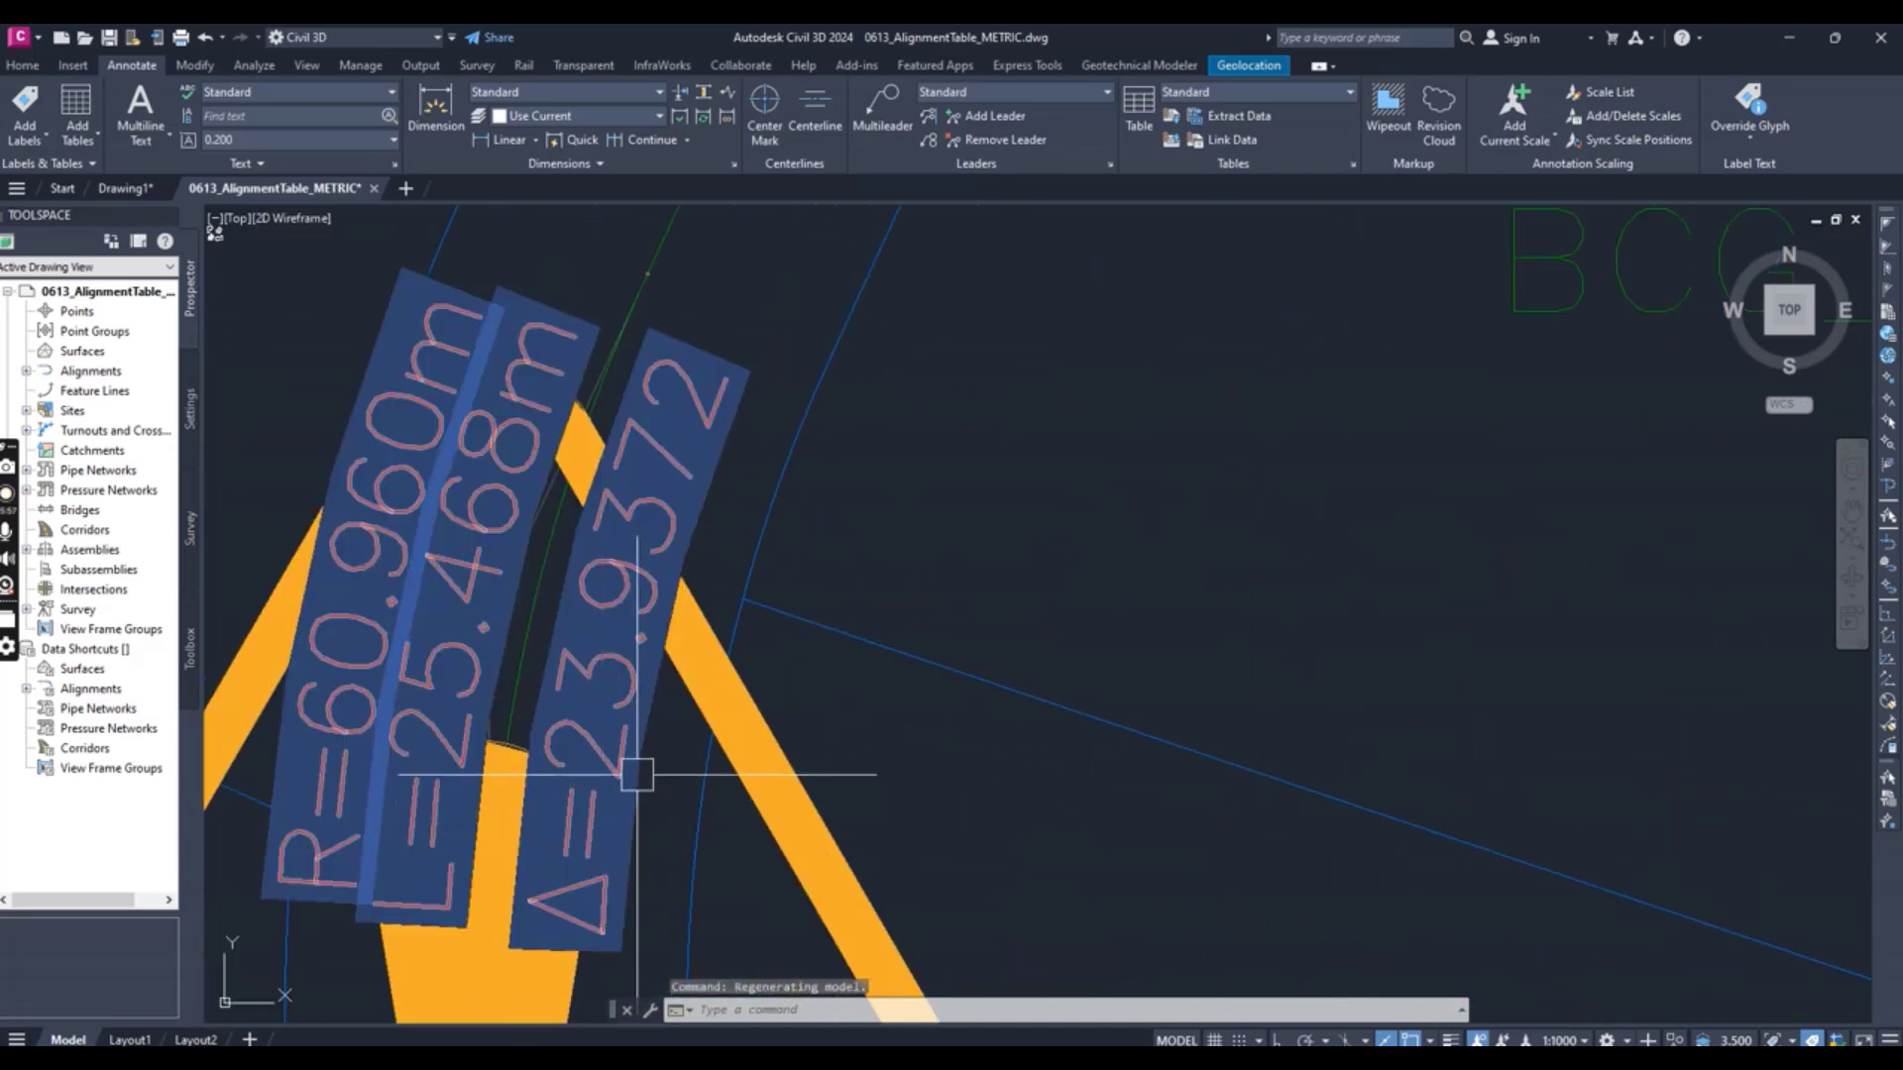
scroll(628, 764, "down", 3)
scroll(705, 614, "down", 3)
scroll(679, 773, "up", 6)
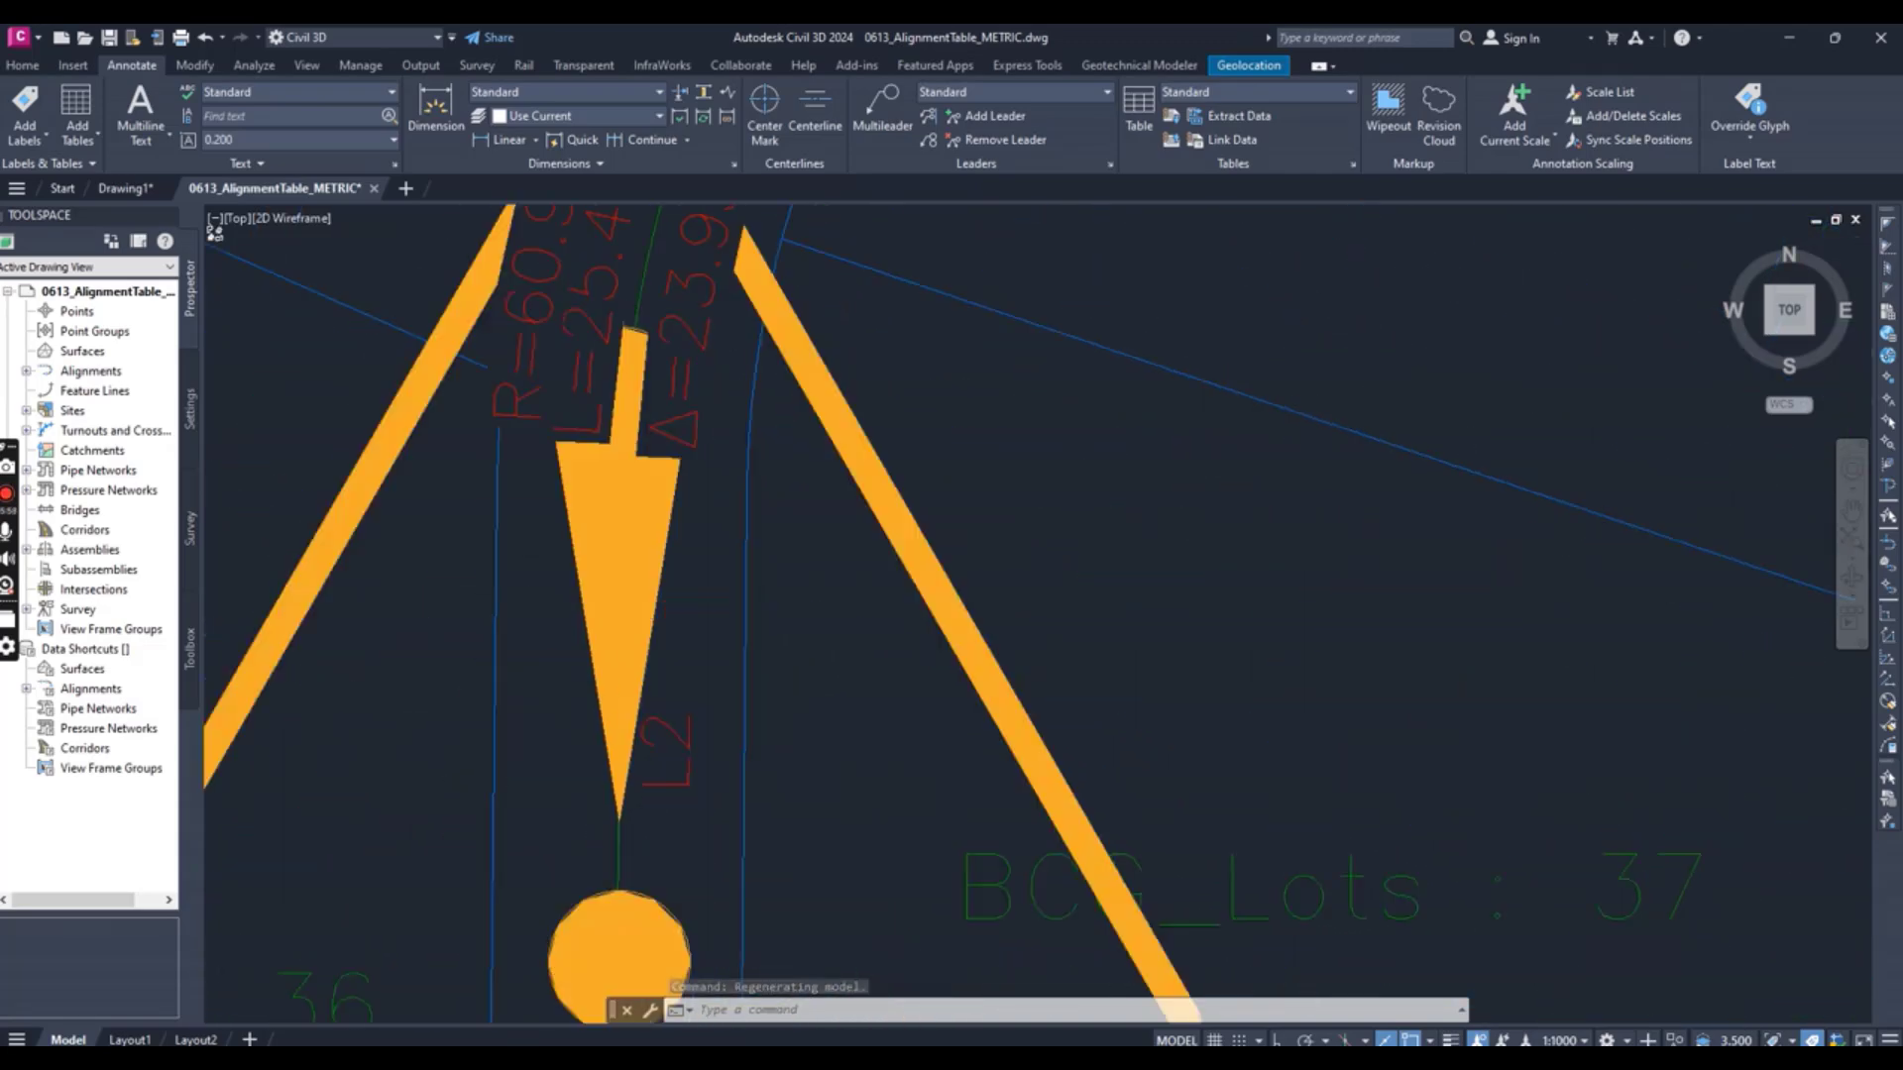
scroll(657, 777, "down", 6)
scroll(654, 759, "down", 4)
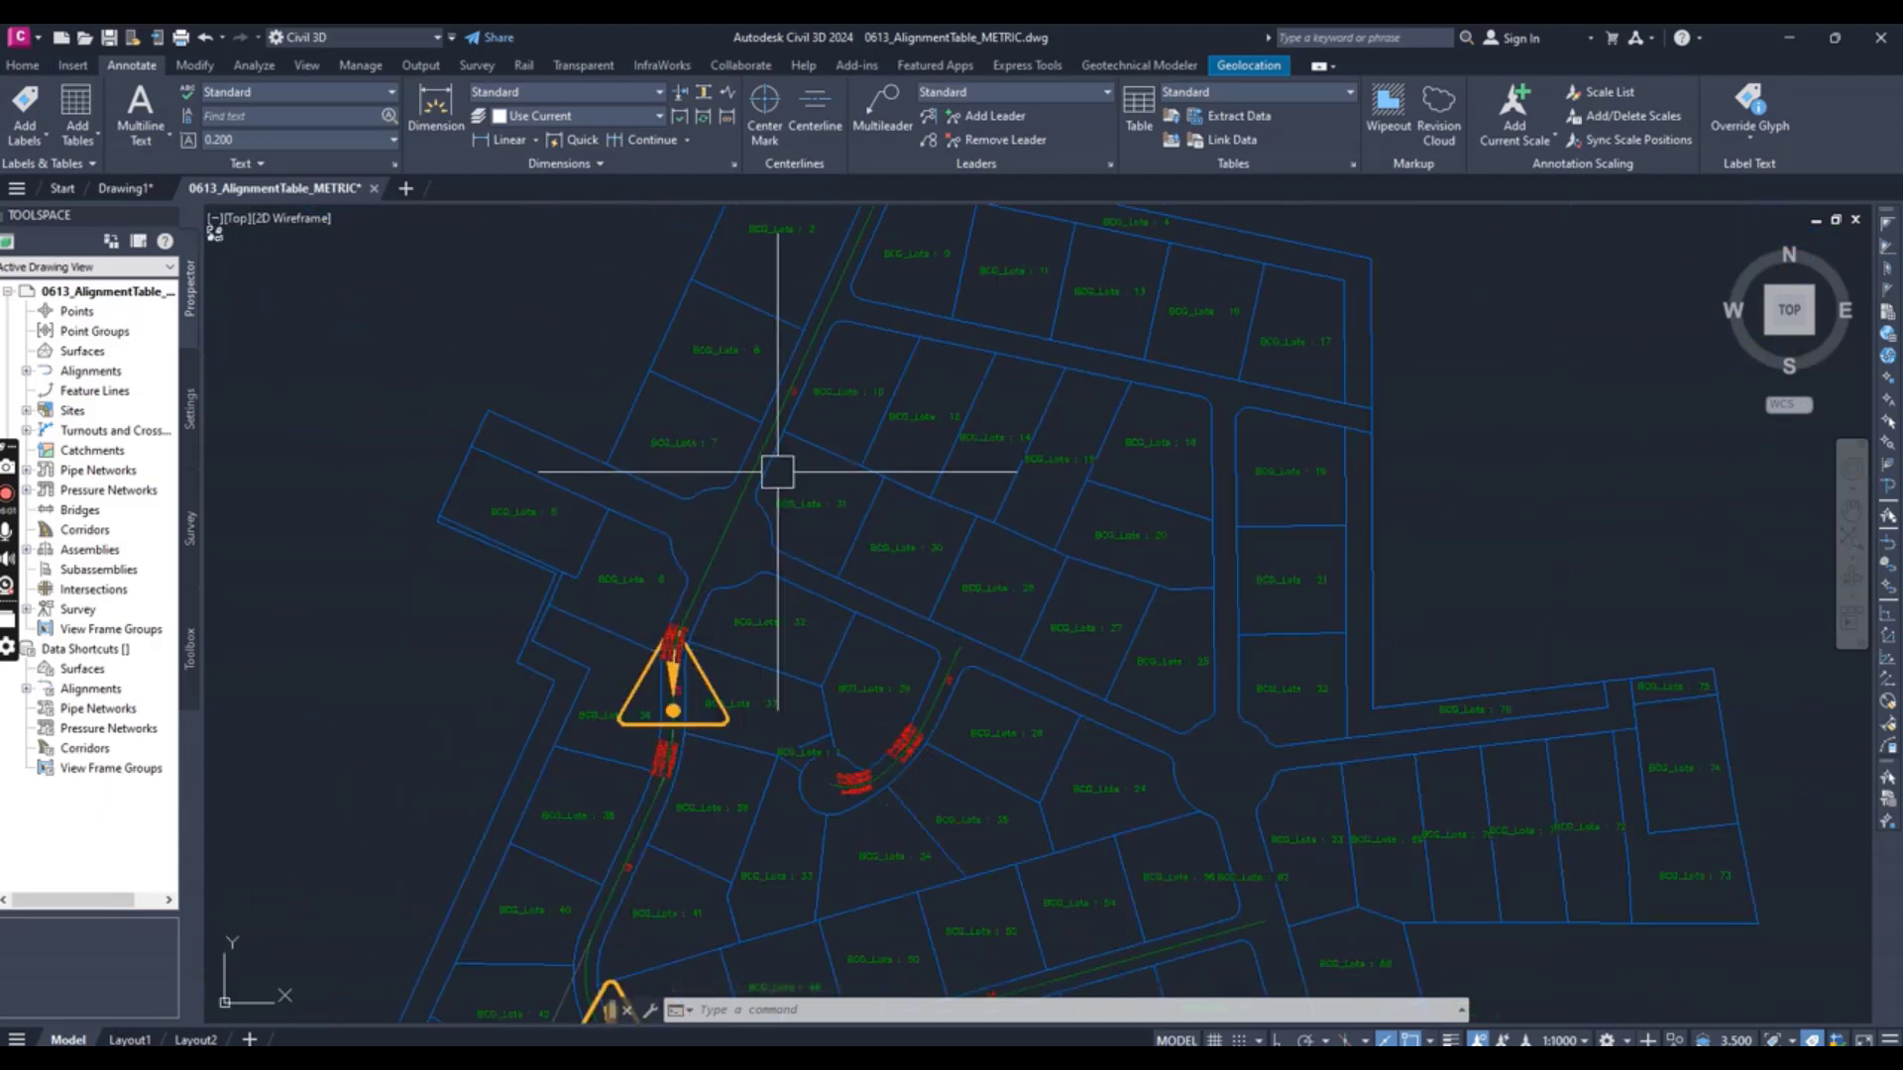
scroll(777, 467, "up", 4)
scroll(752, 416, "down", 8)
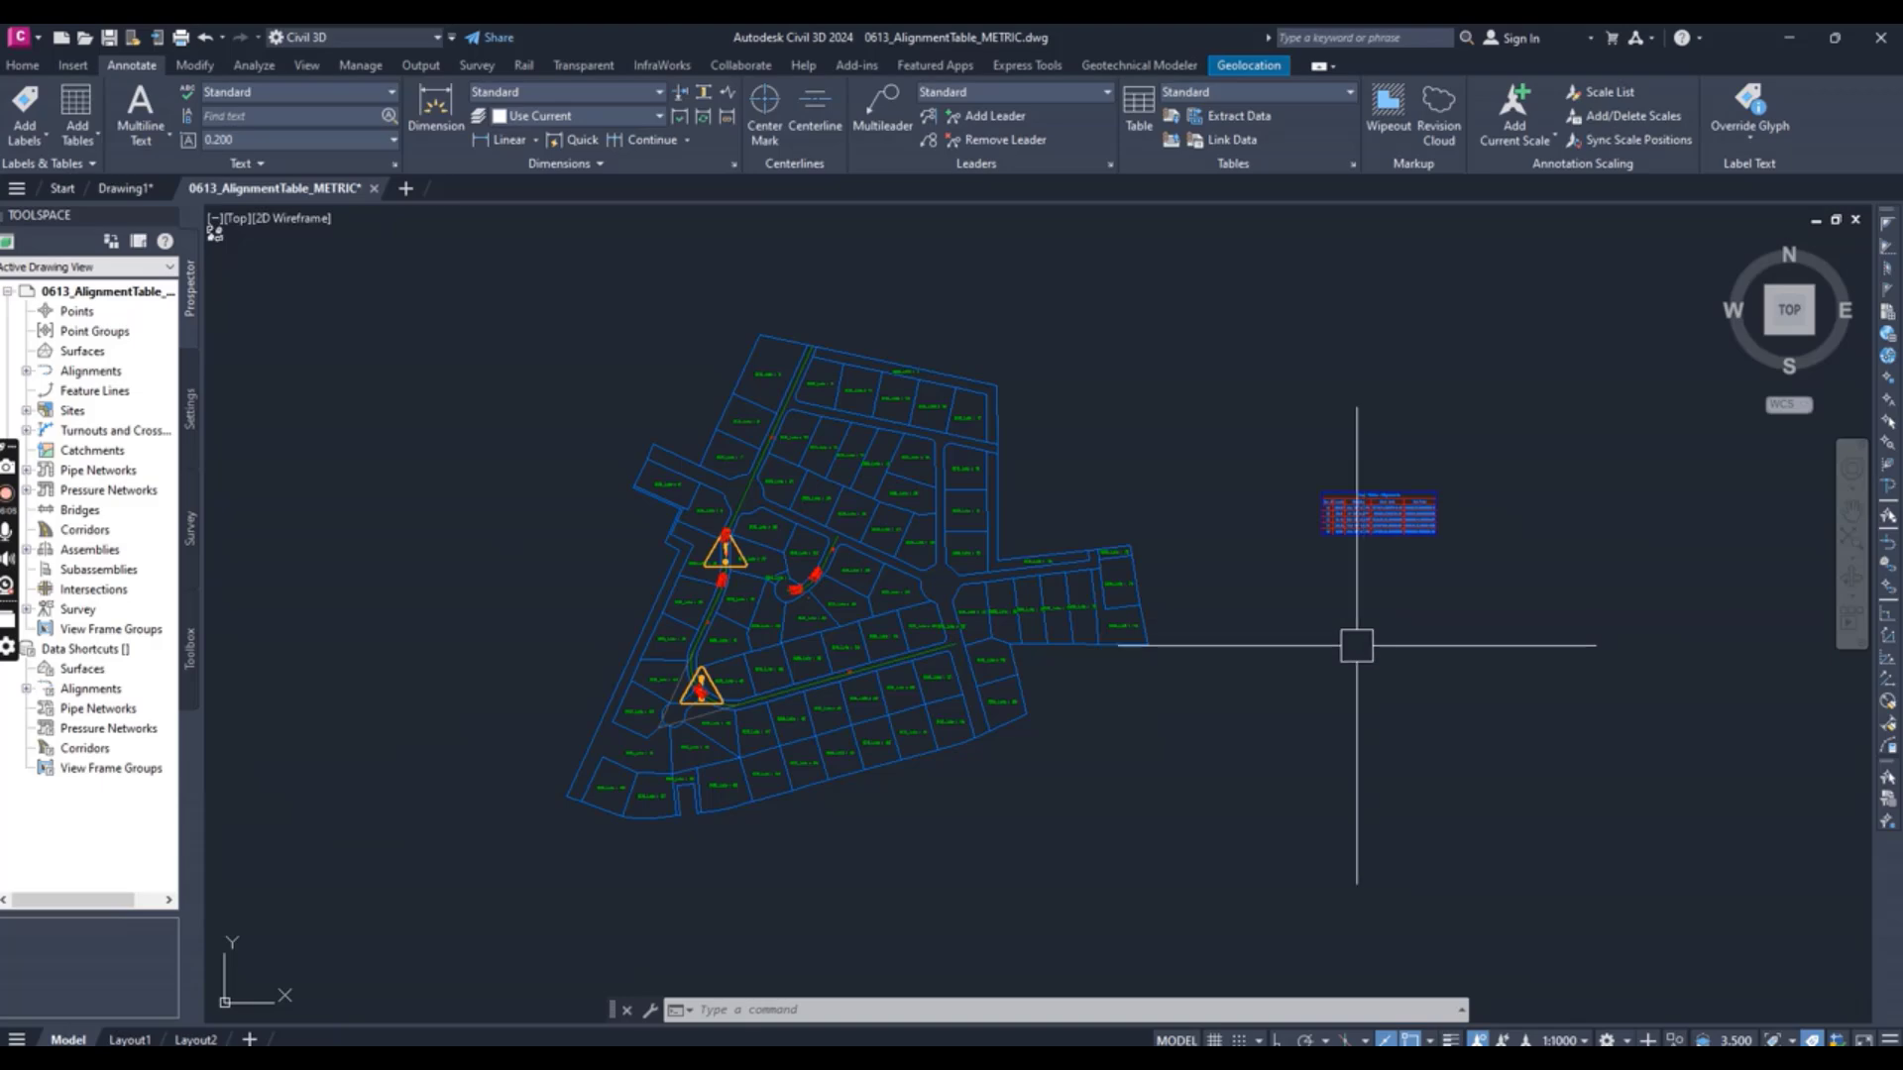
scroll(1355, 564, "up", 3)
scroll(1219, 641, "up", 3)
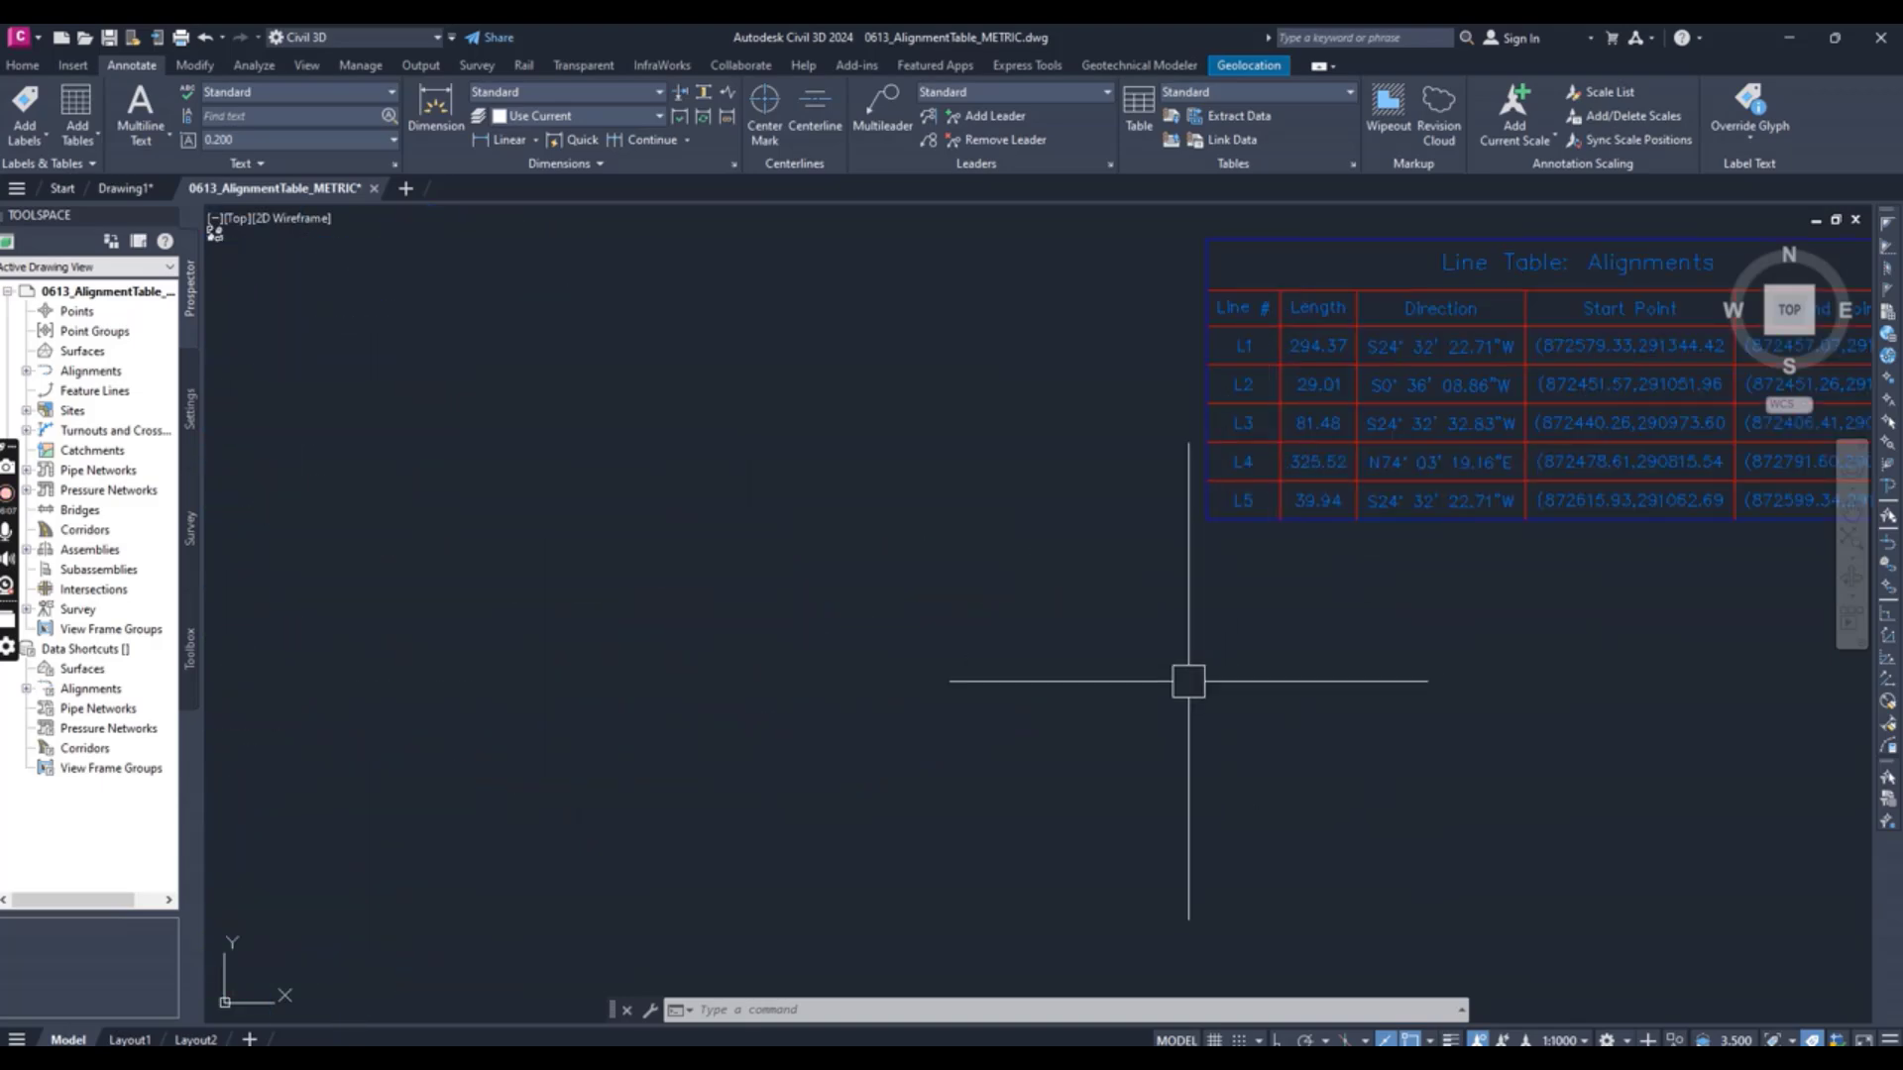
scroll(1160, 663, "down", 7)
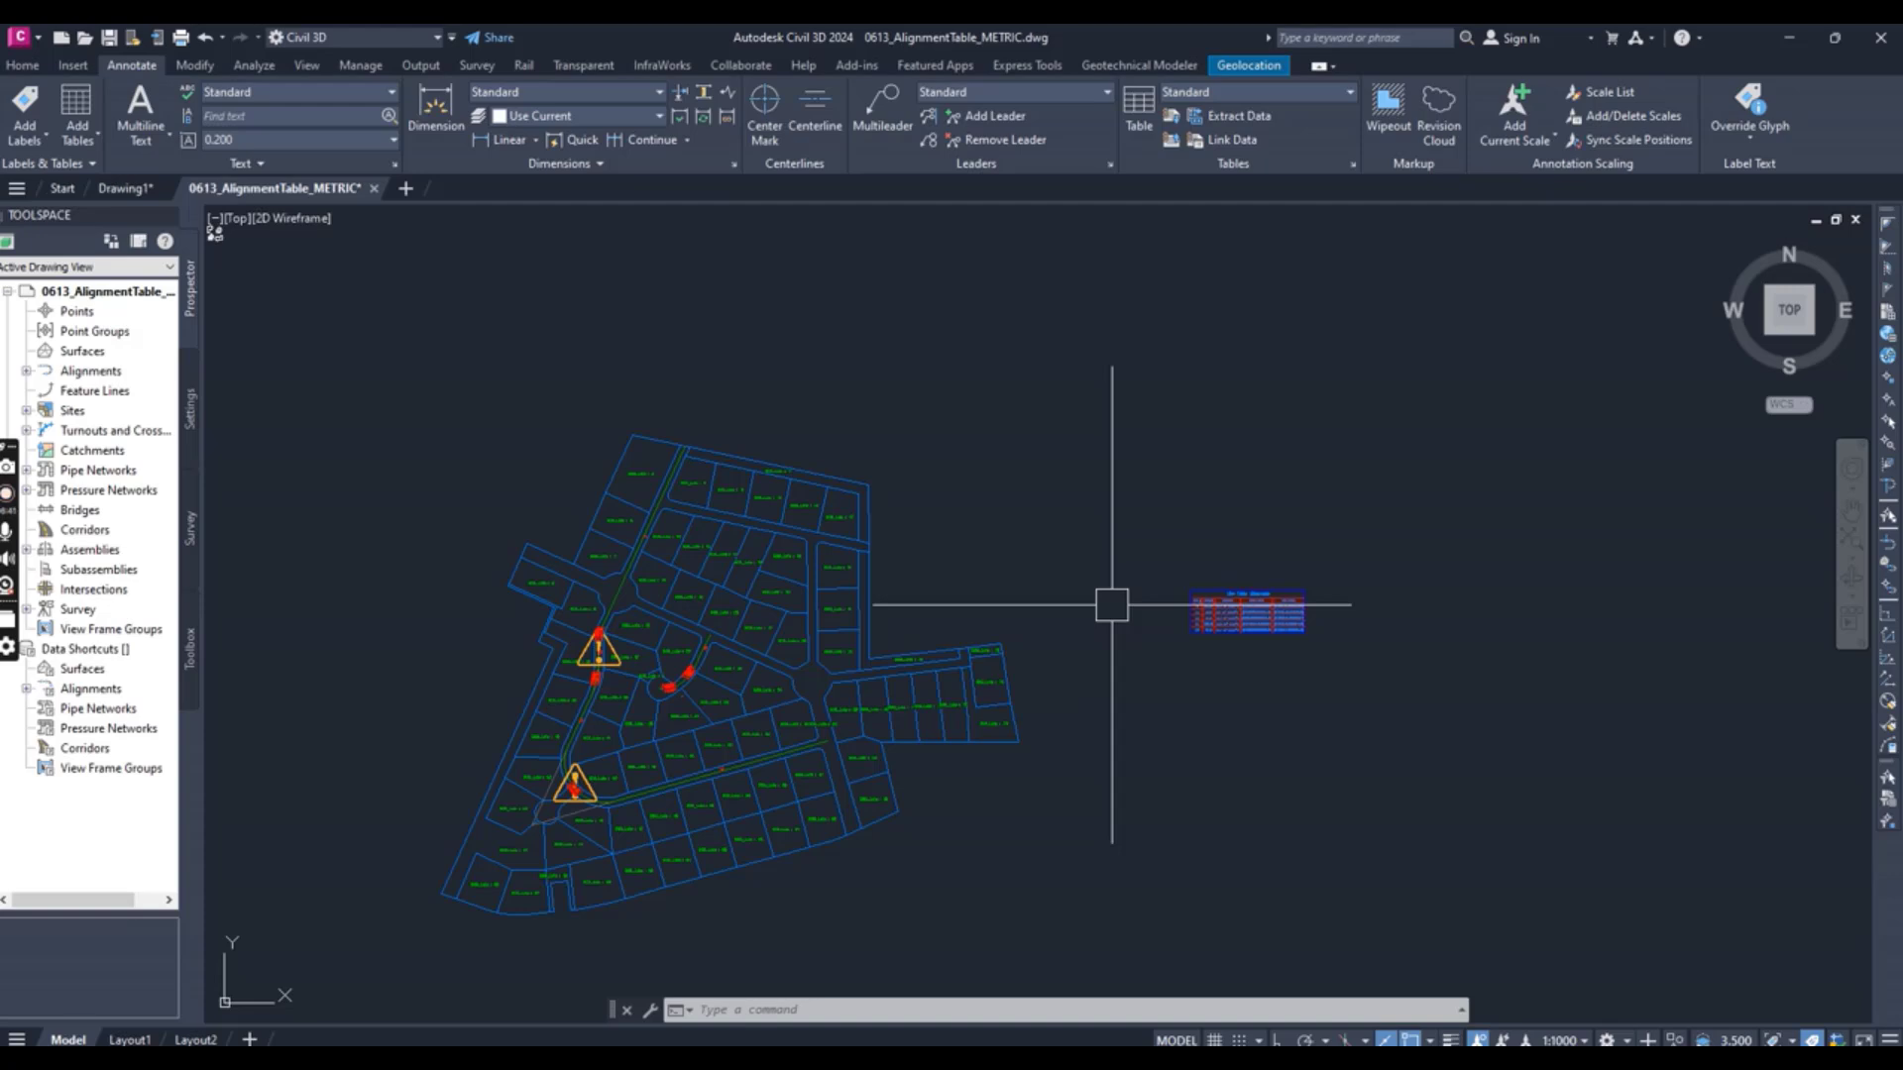
scroll(1111, 605, "down", 4)
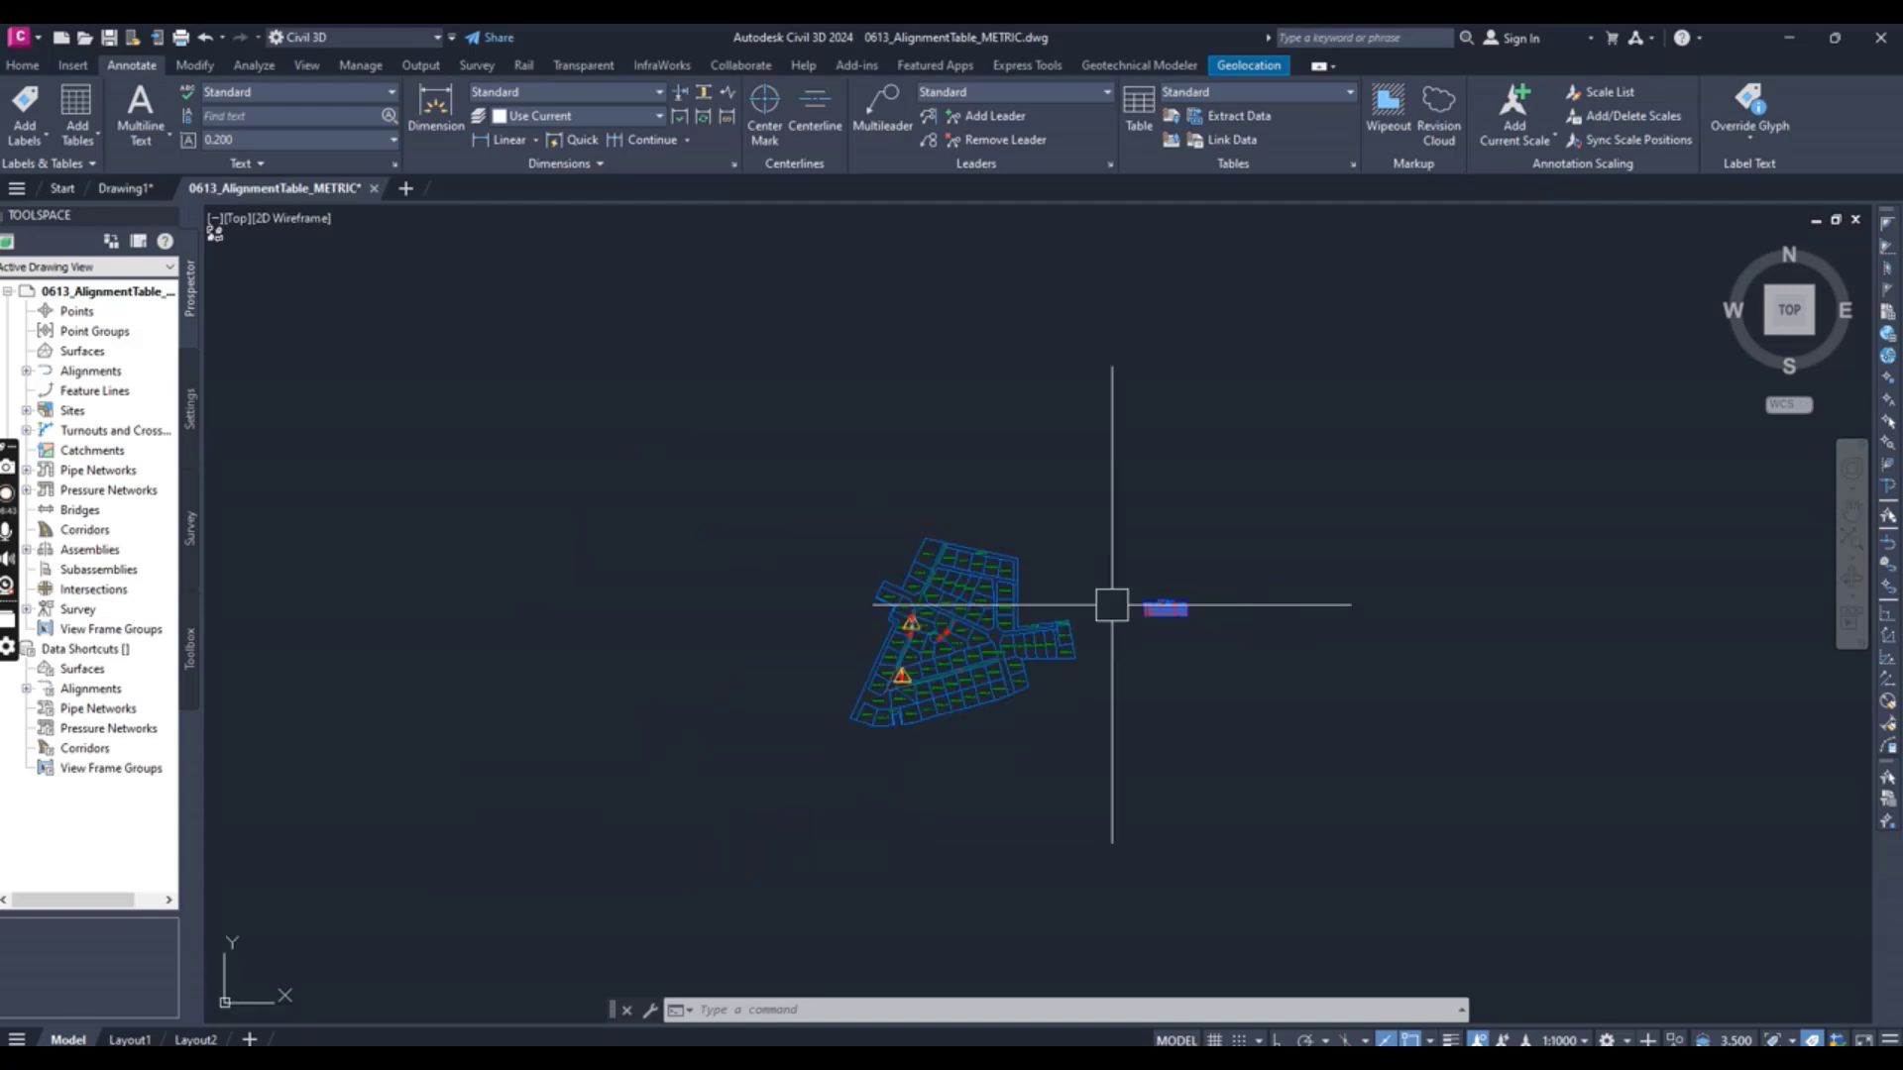
scroll(1112, 689, "up", 2)
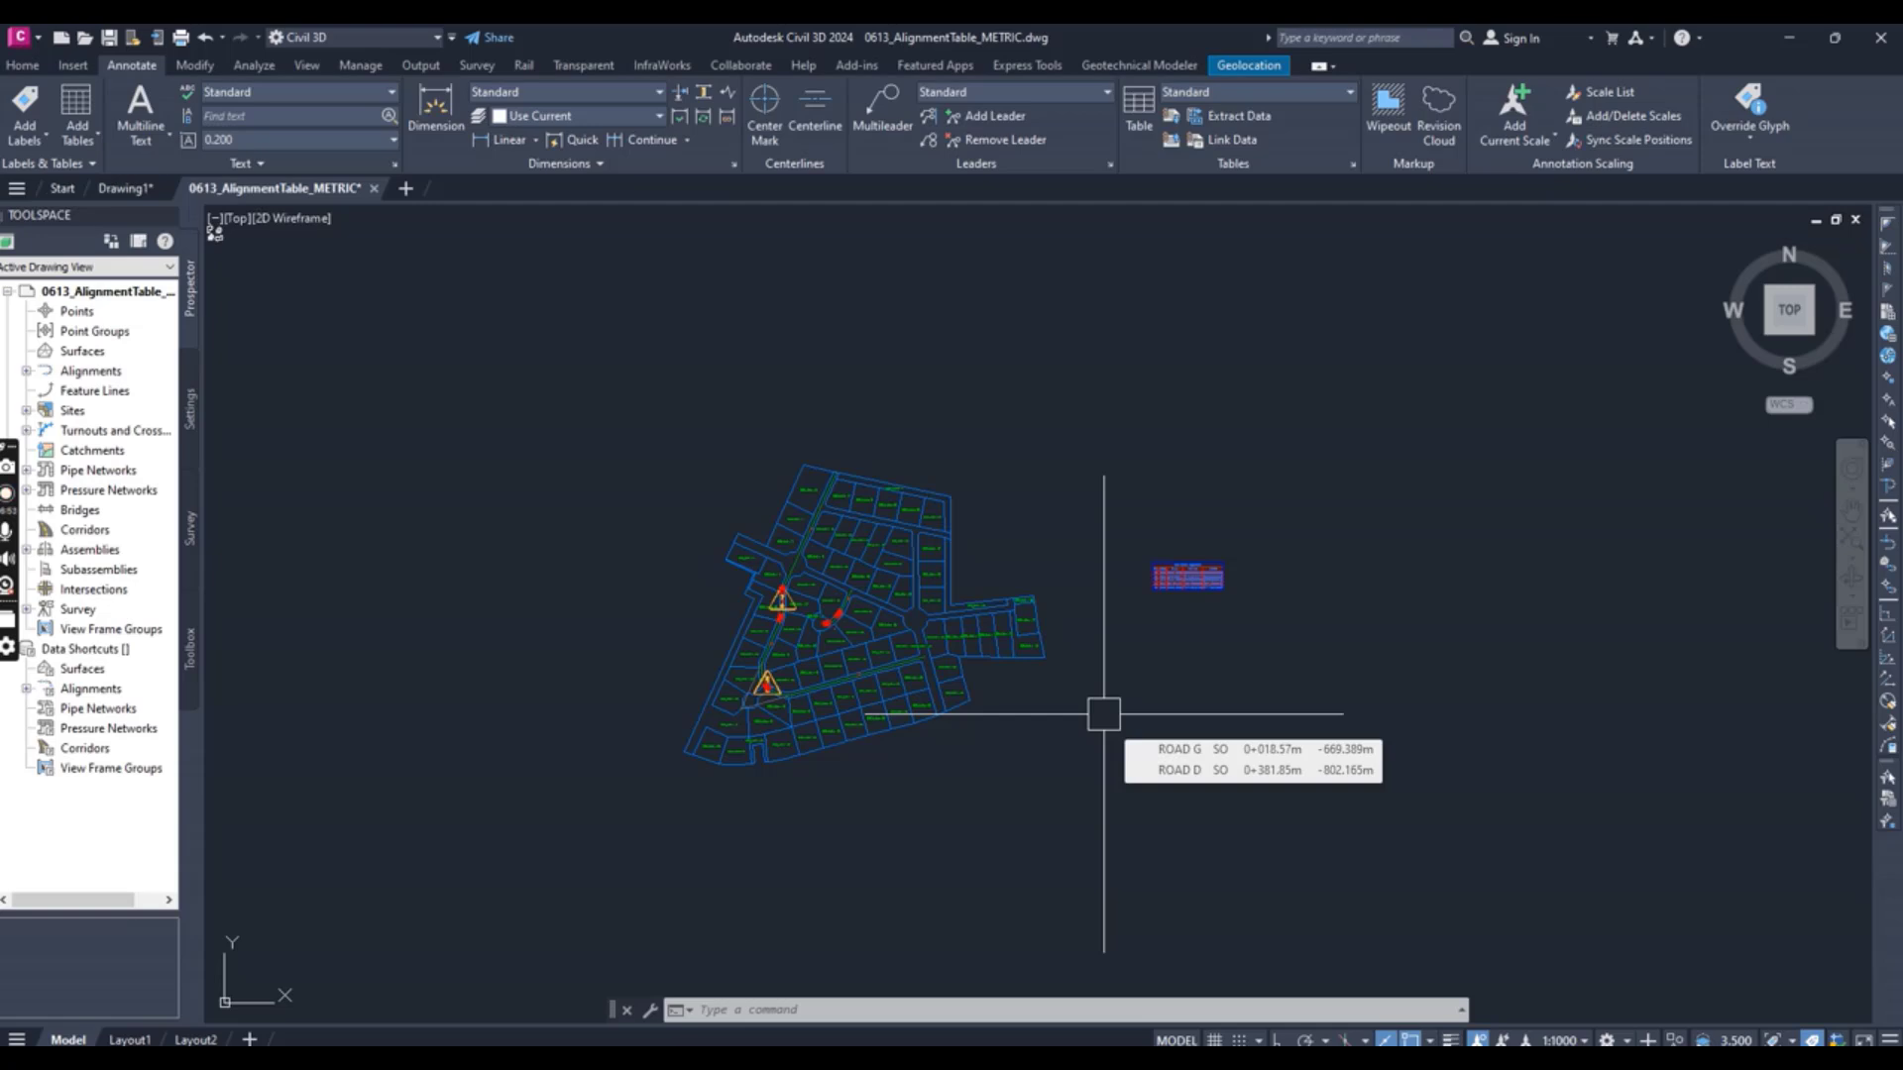
scroll(1103, 714, "down", 2)
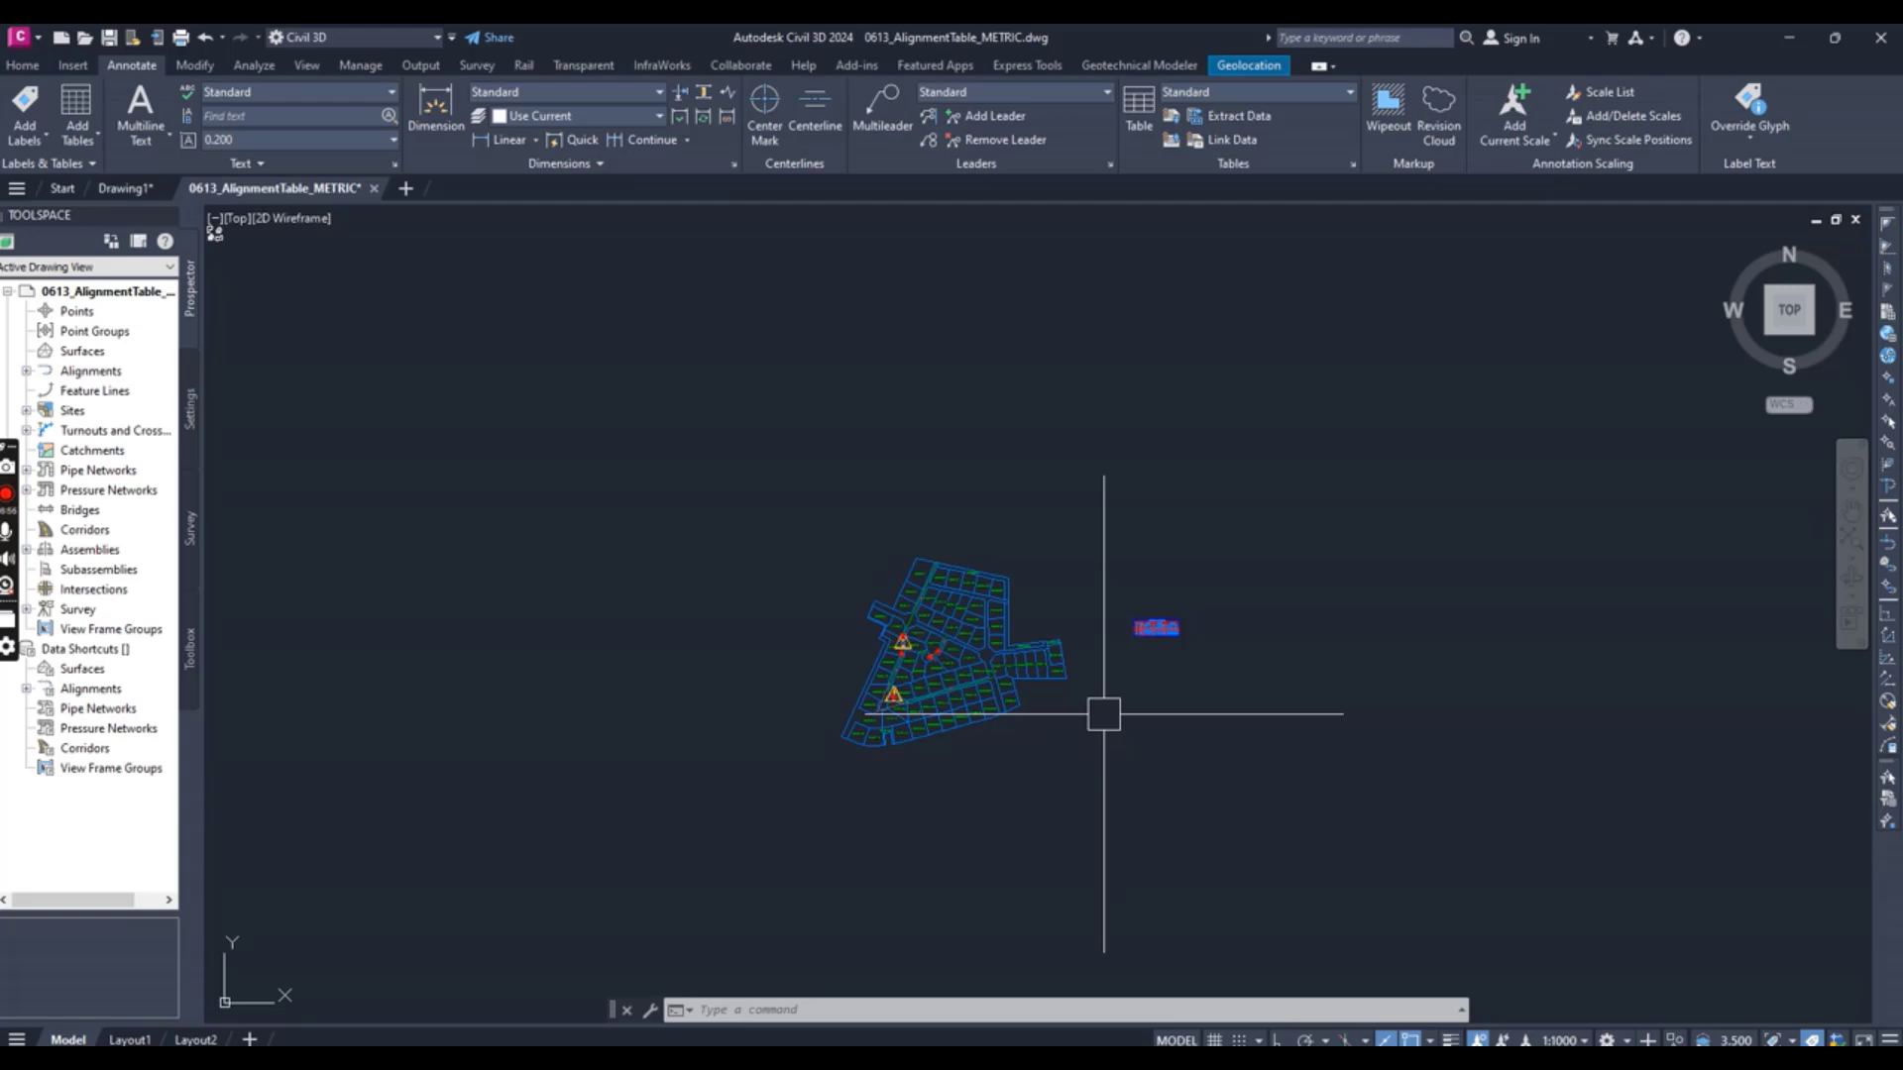
scroll(1102, 713, "up", 2)
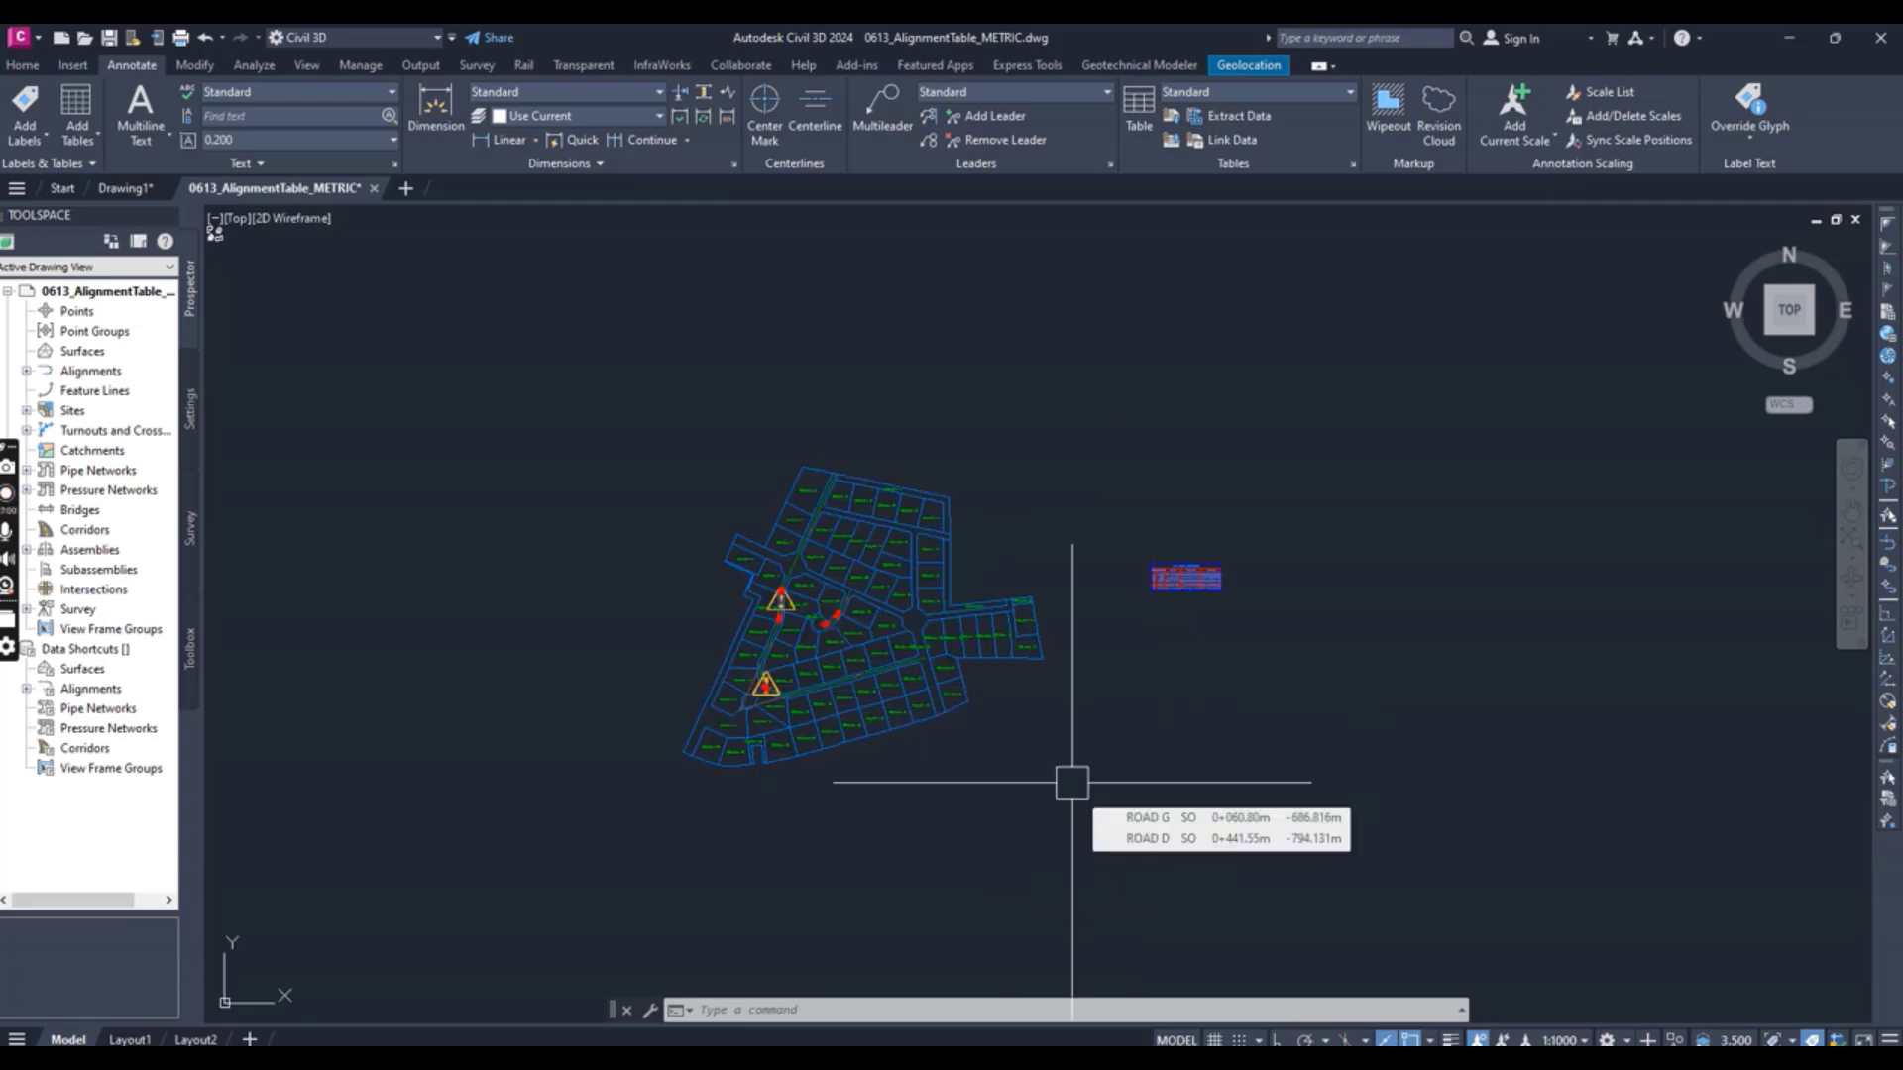
scroll(769, 692, "up", 8)
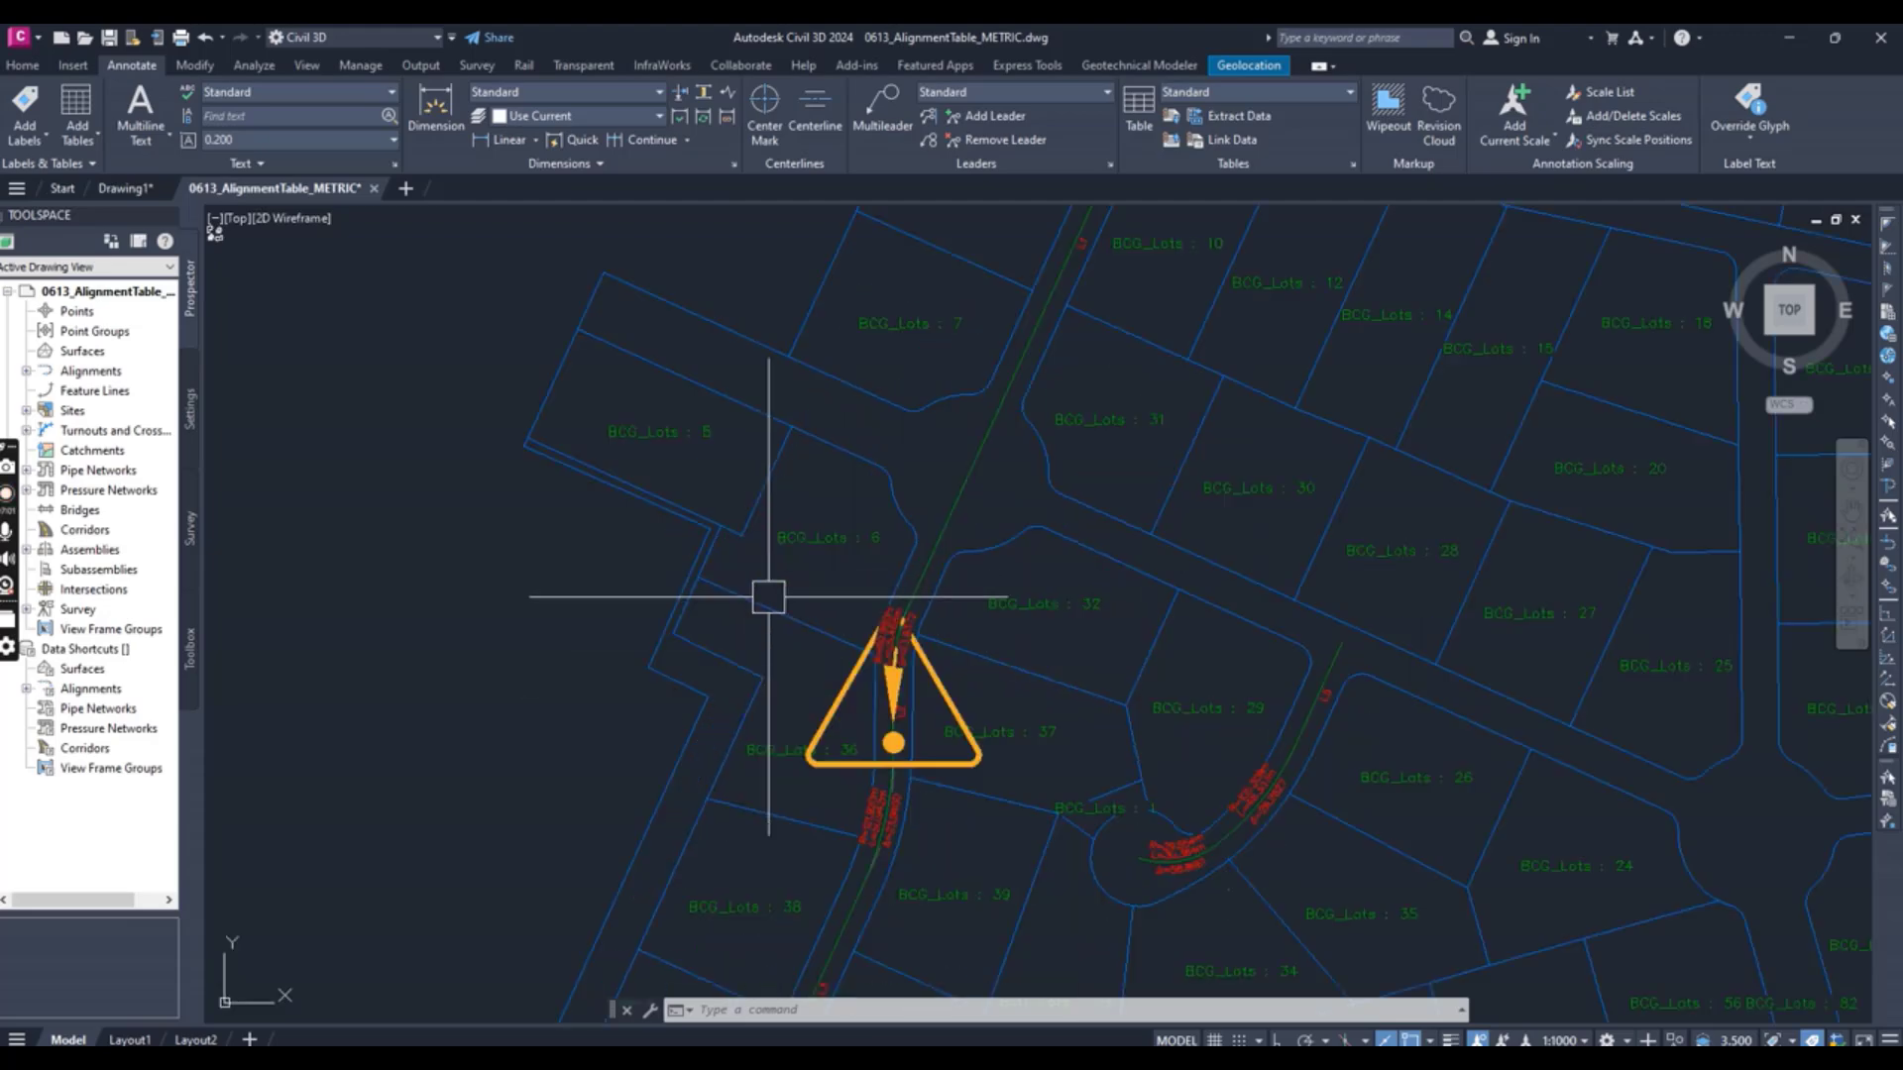
scroll(918, 650, "down", 6)
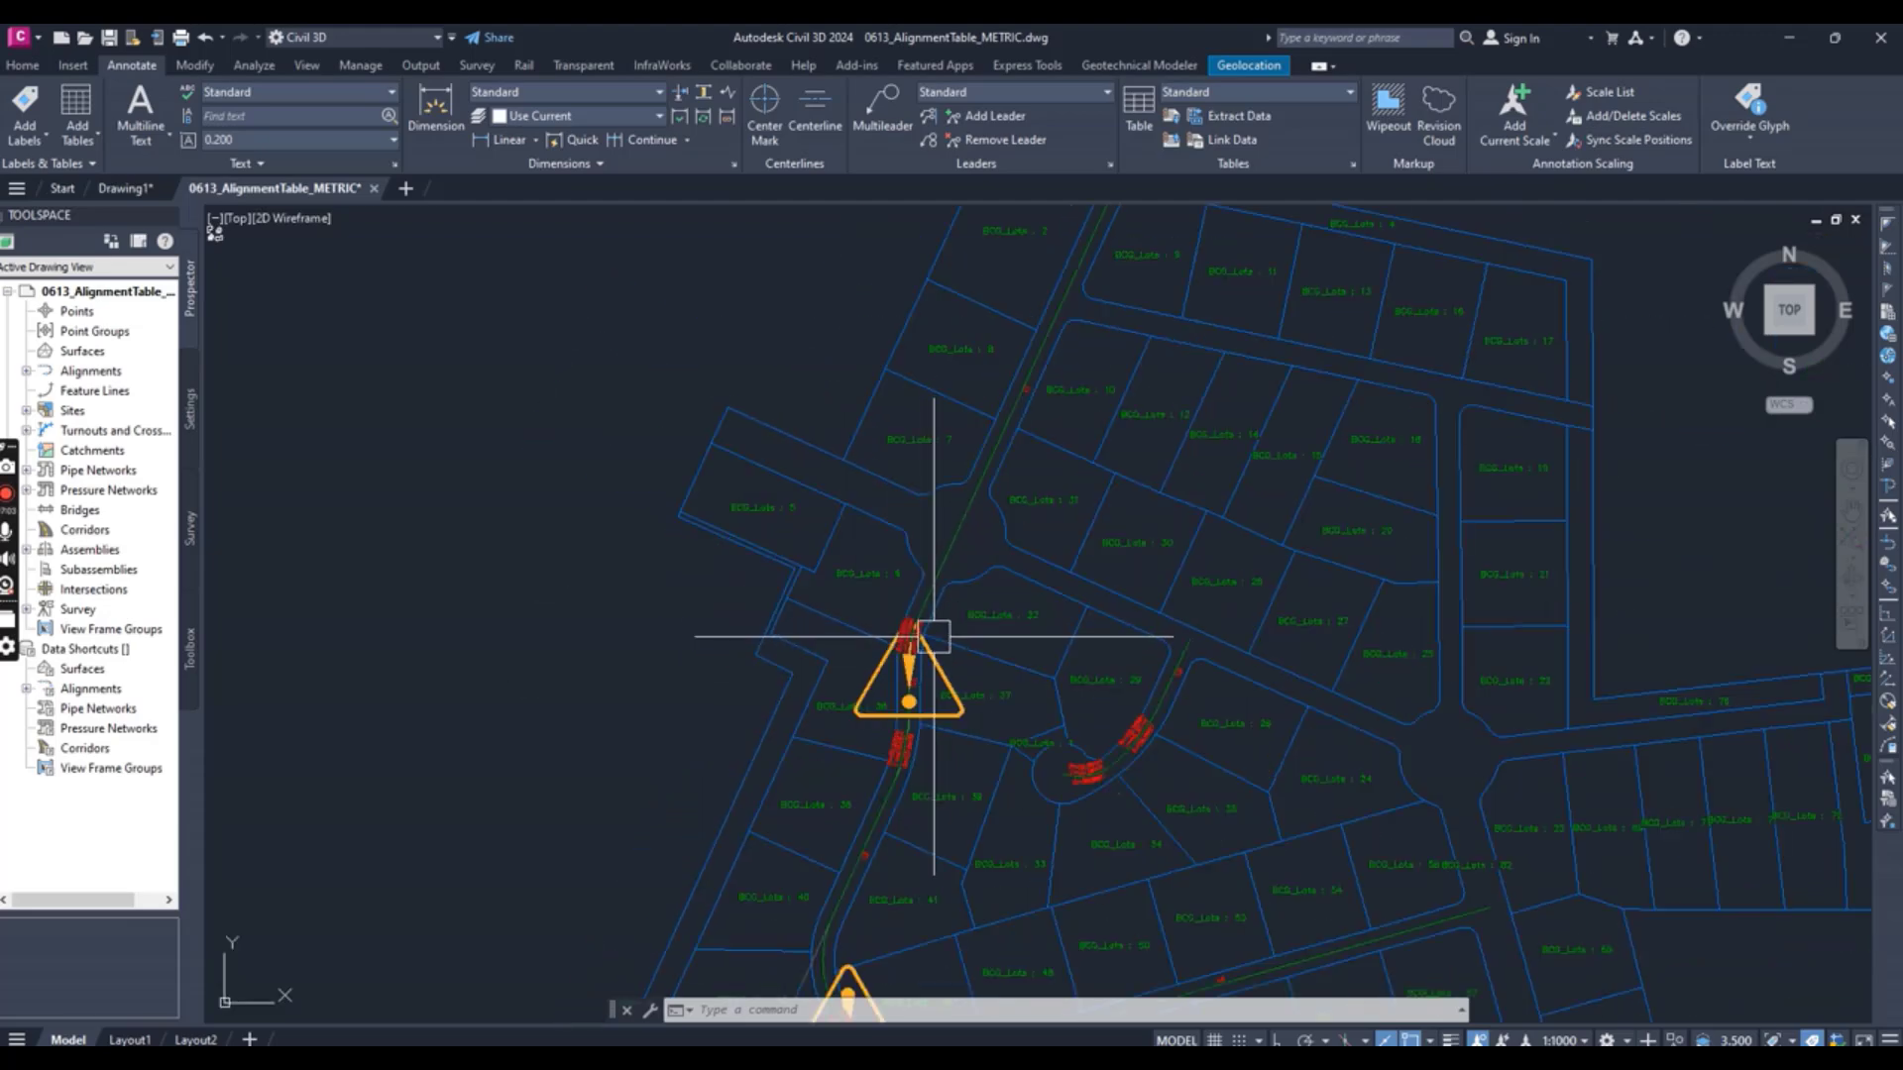
- Start a segment table for the ROAD D alignment, using the By alignment option and the Radius Length Direction and A Value table style
scroll(896, 598, "down", 3)
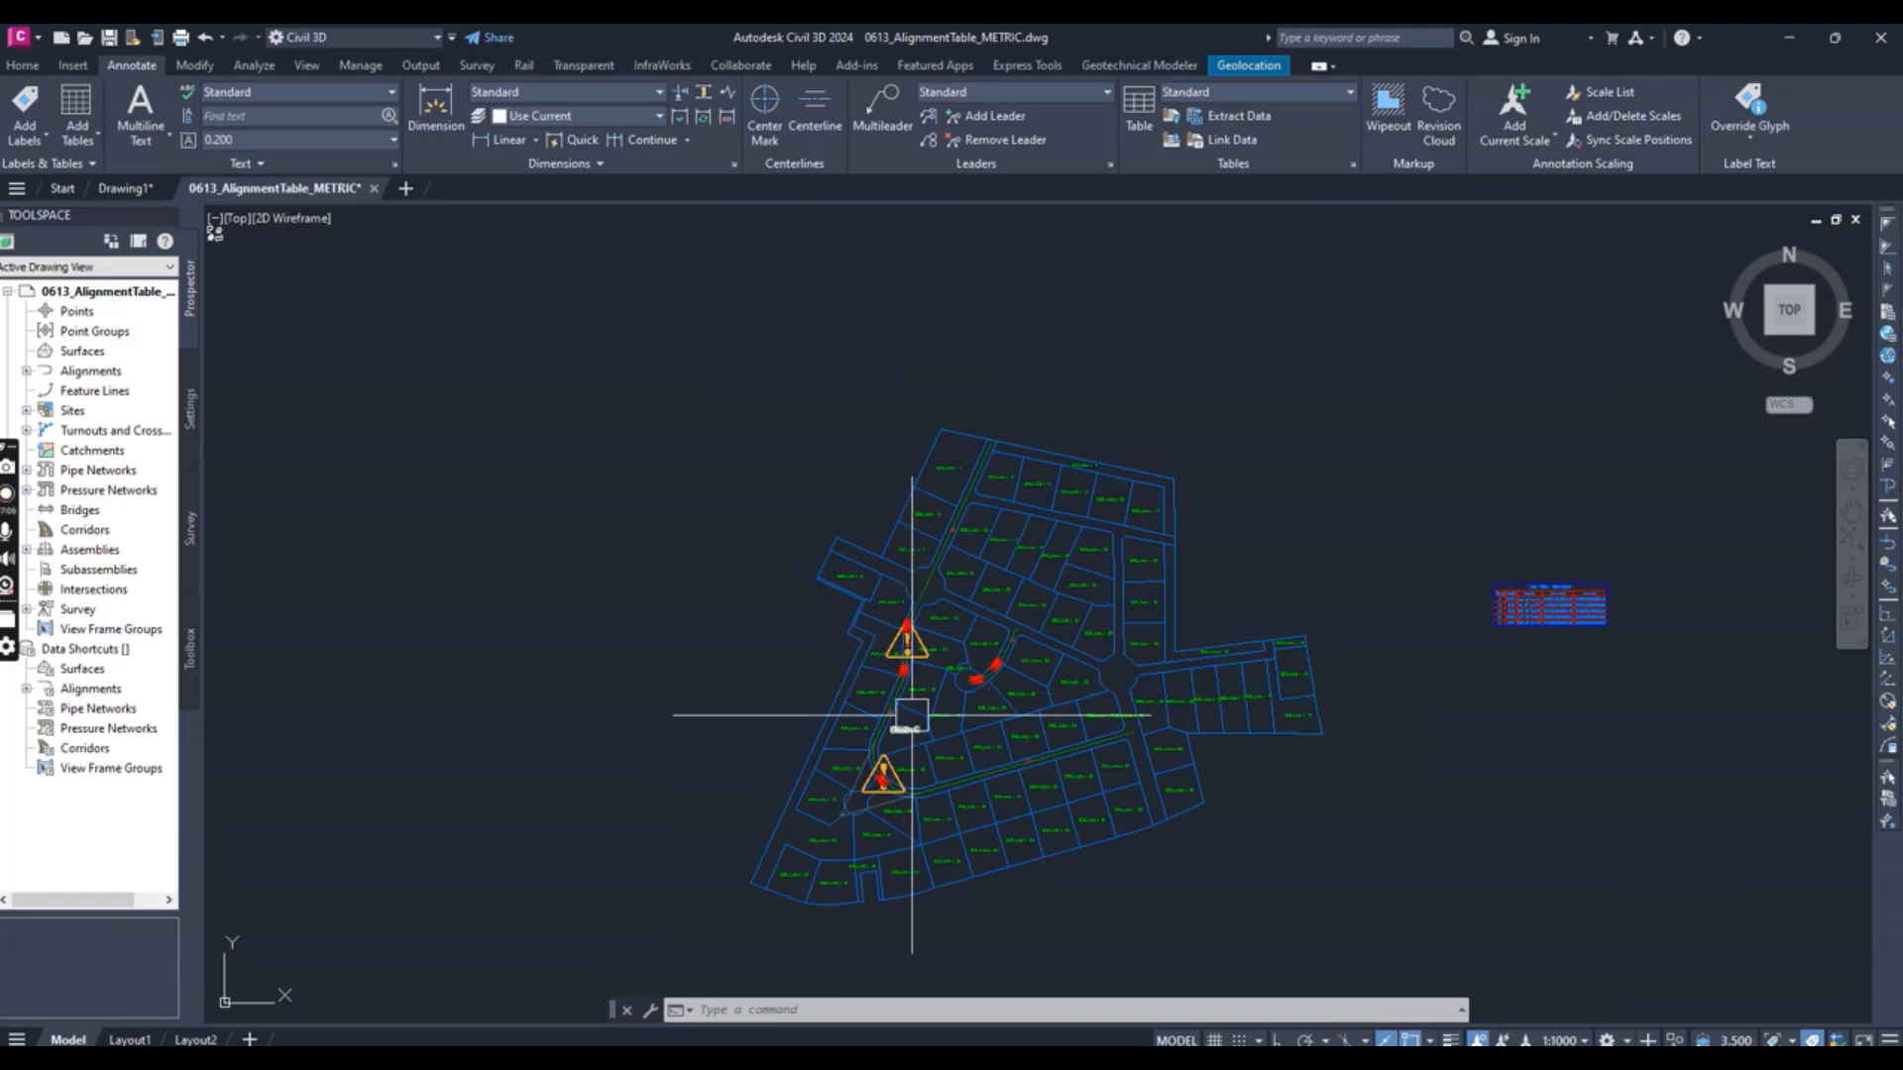
scroll(926, 586, "up", 8)
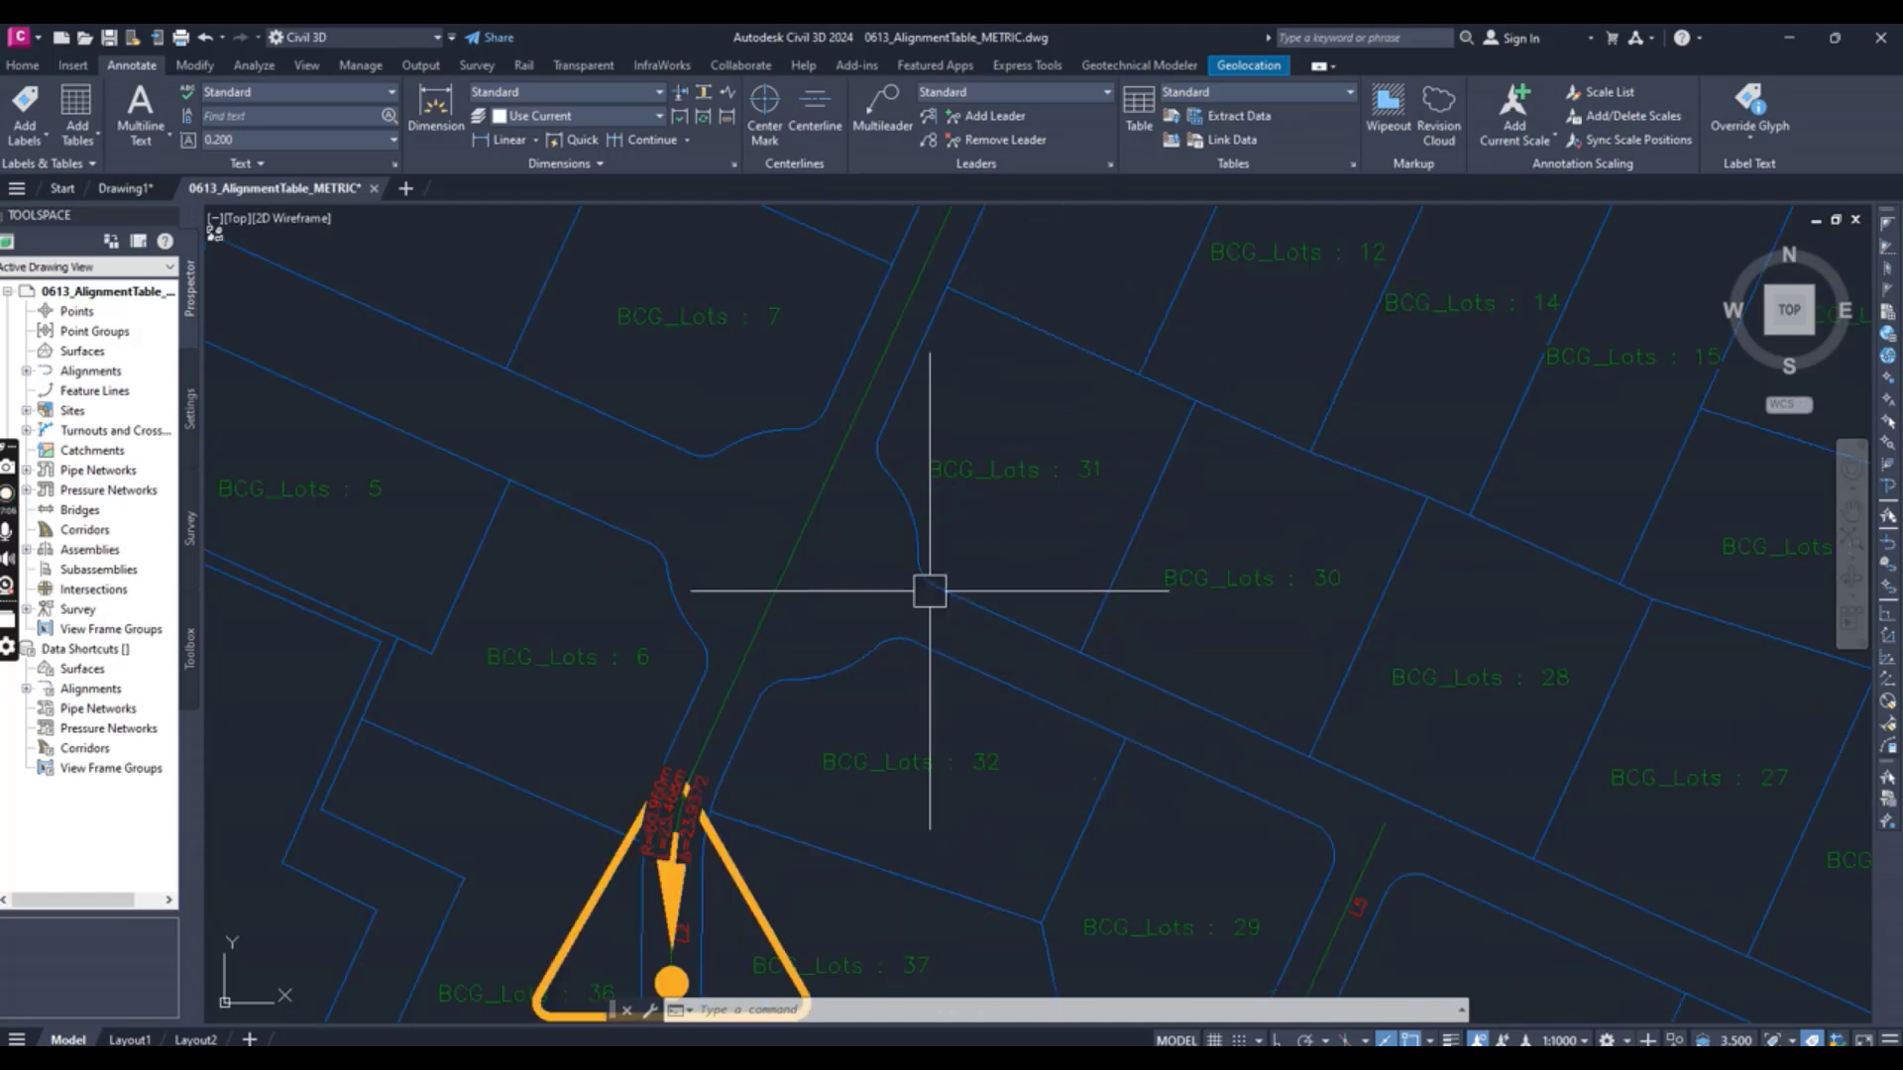
left_click(789, 561)
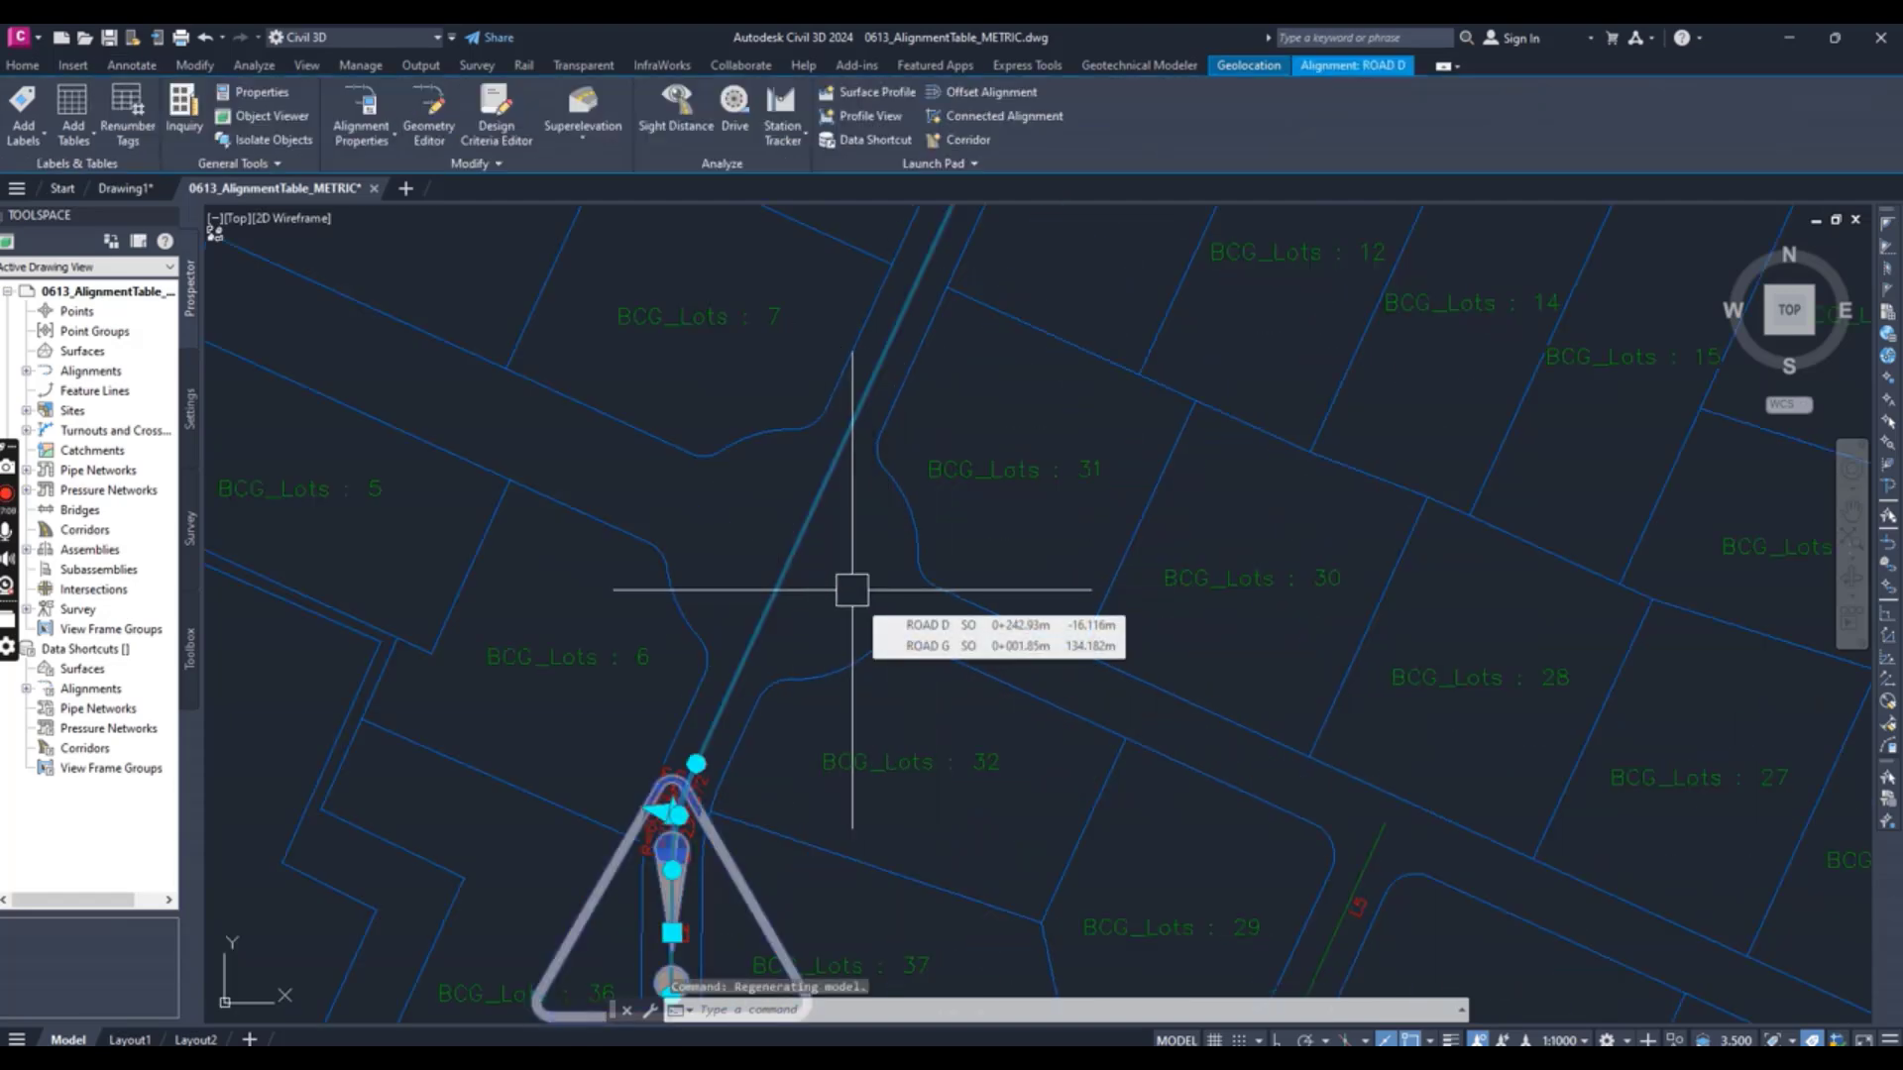
scroll(852, 589, "down", 2)
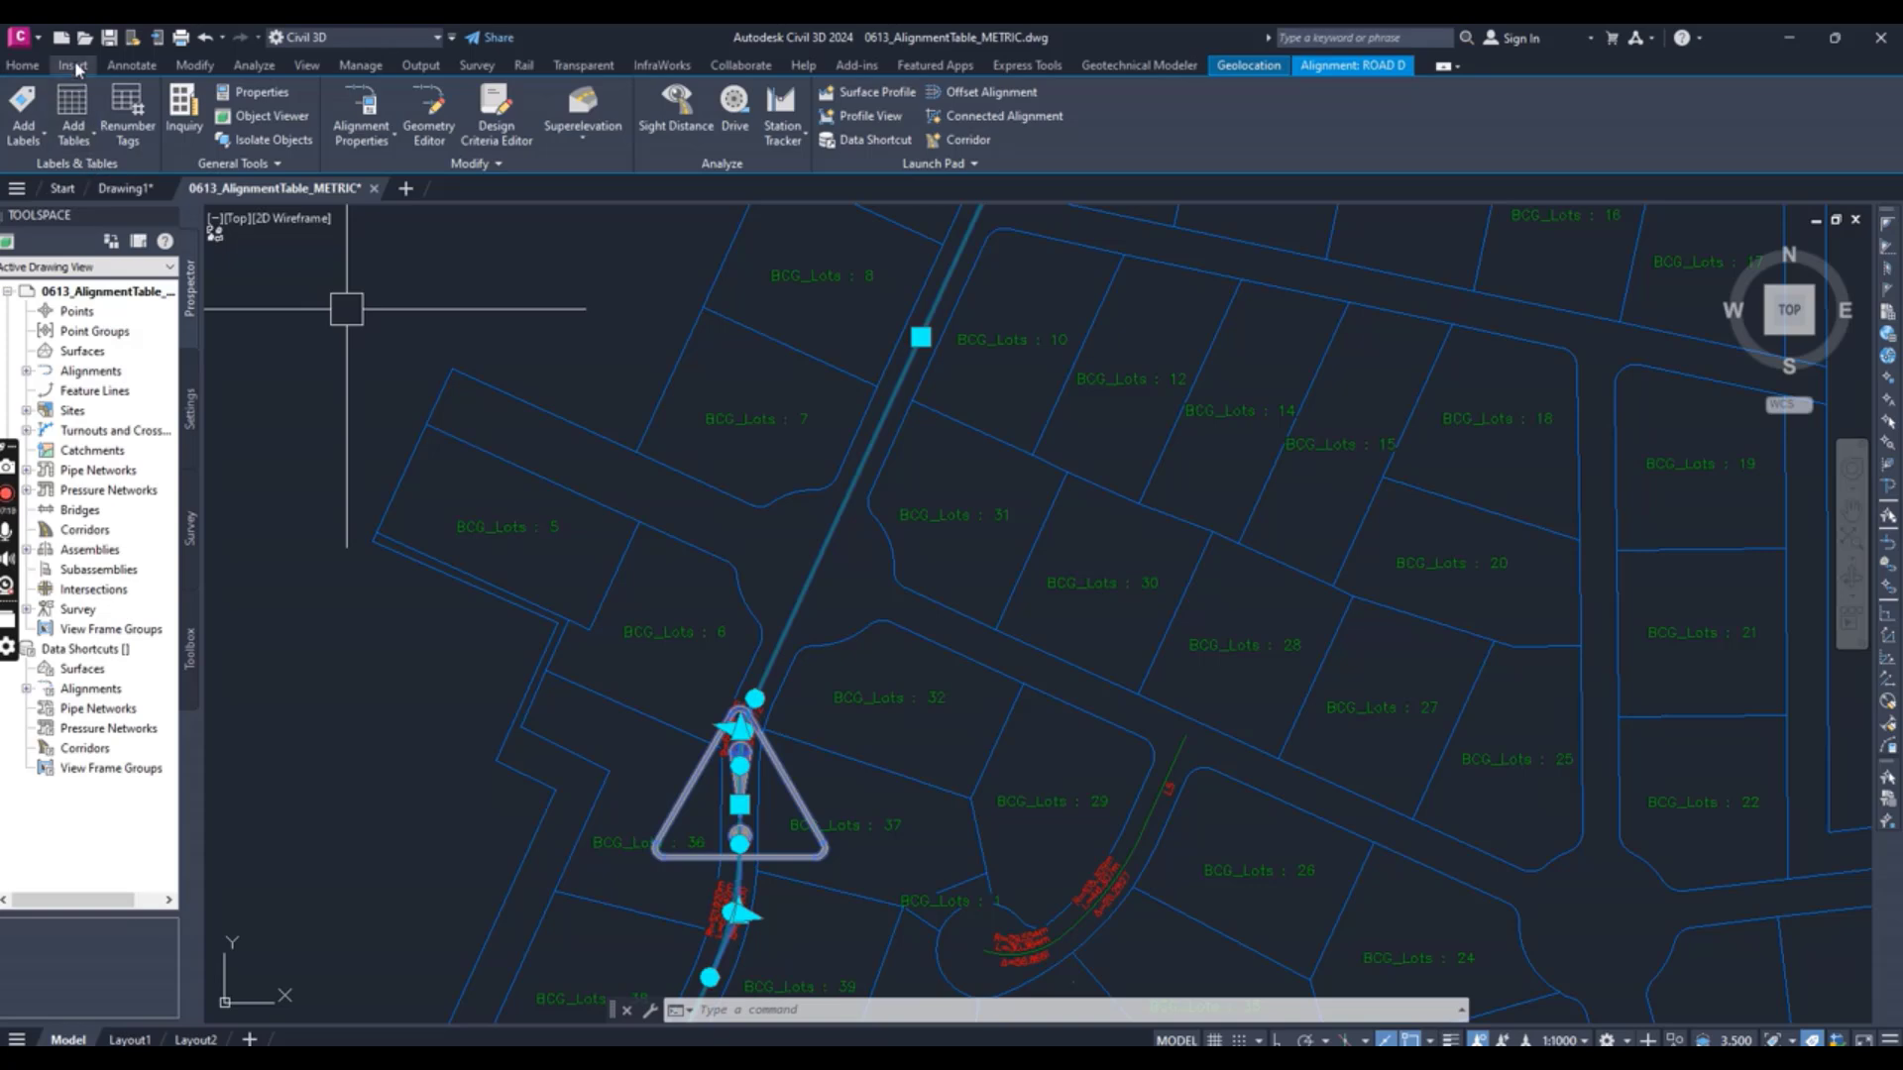
left_click(87, 147)
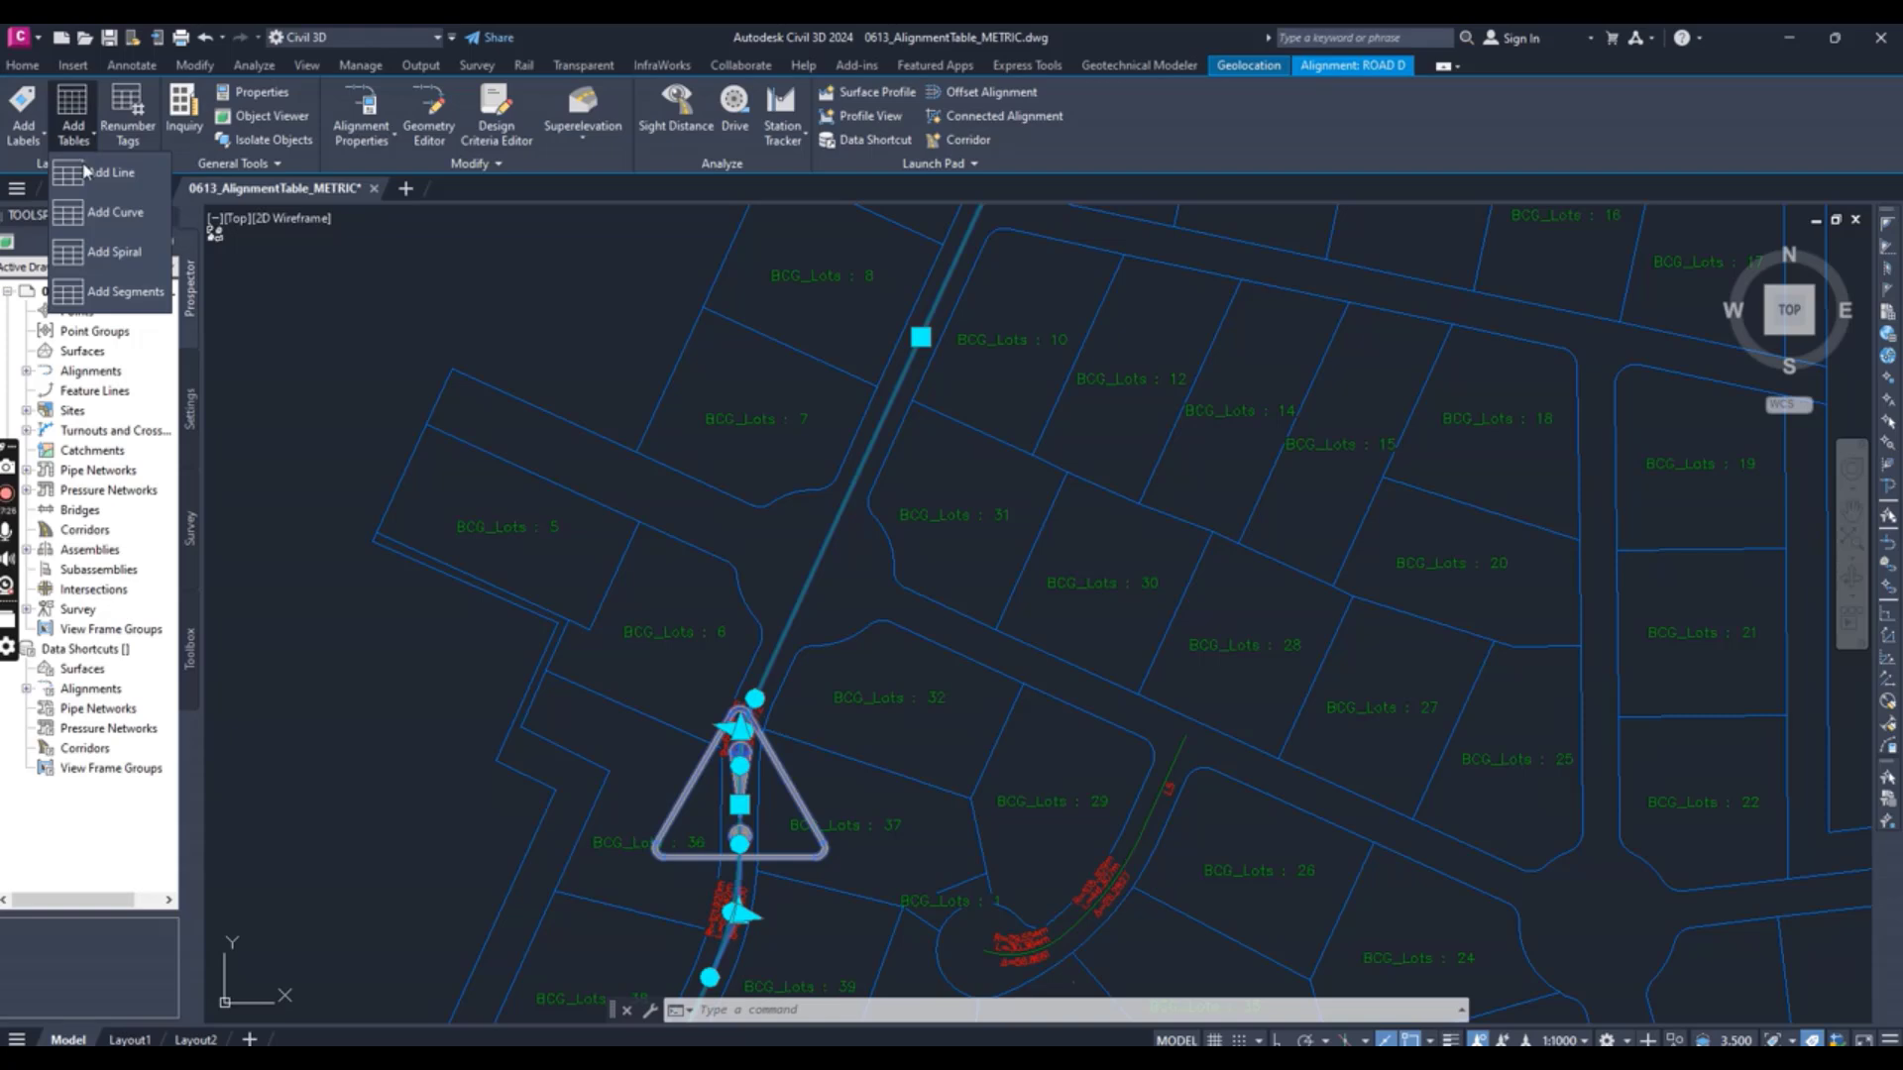
left_click(145, 293)
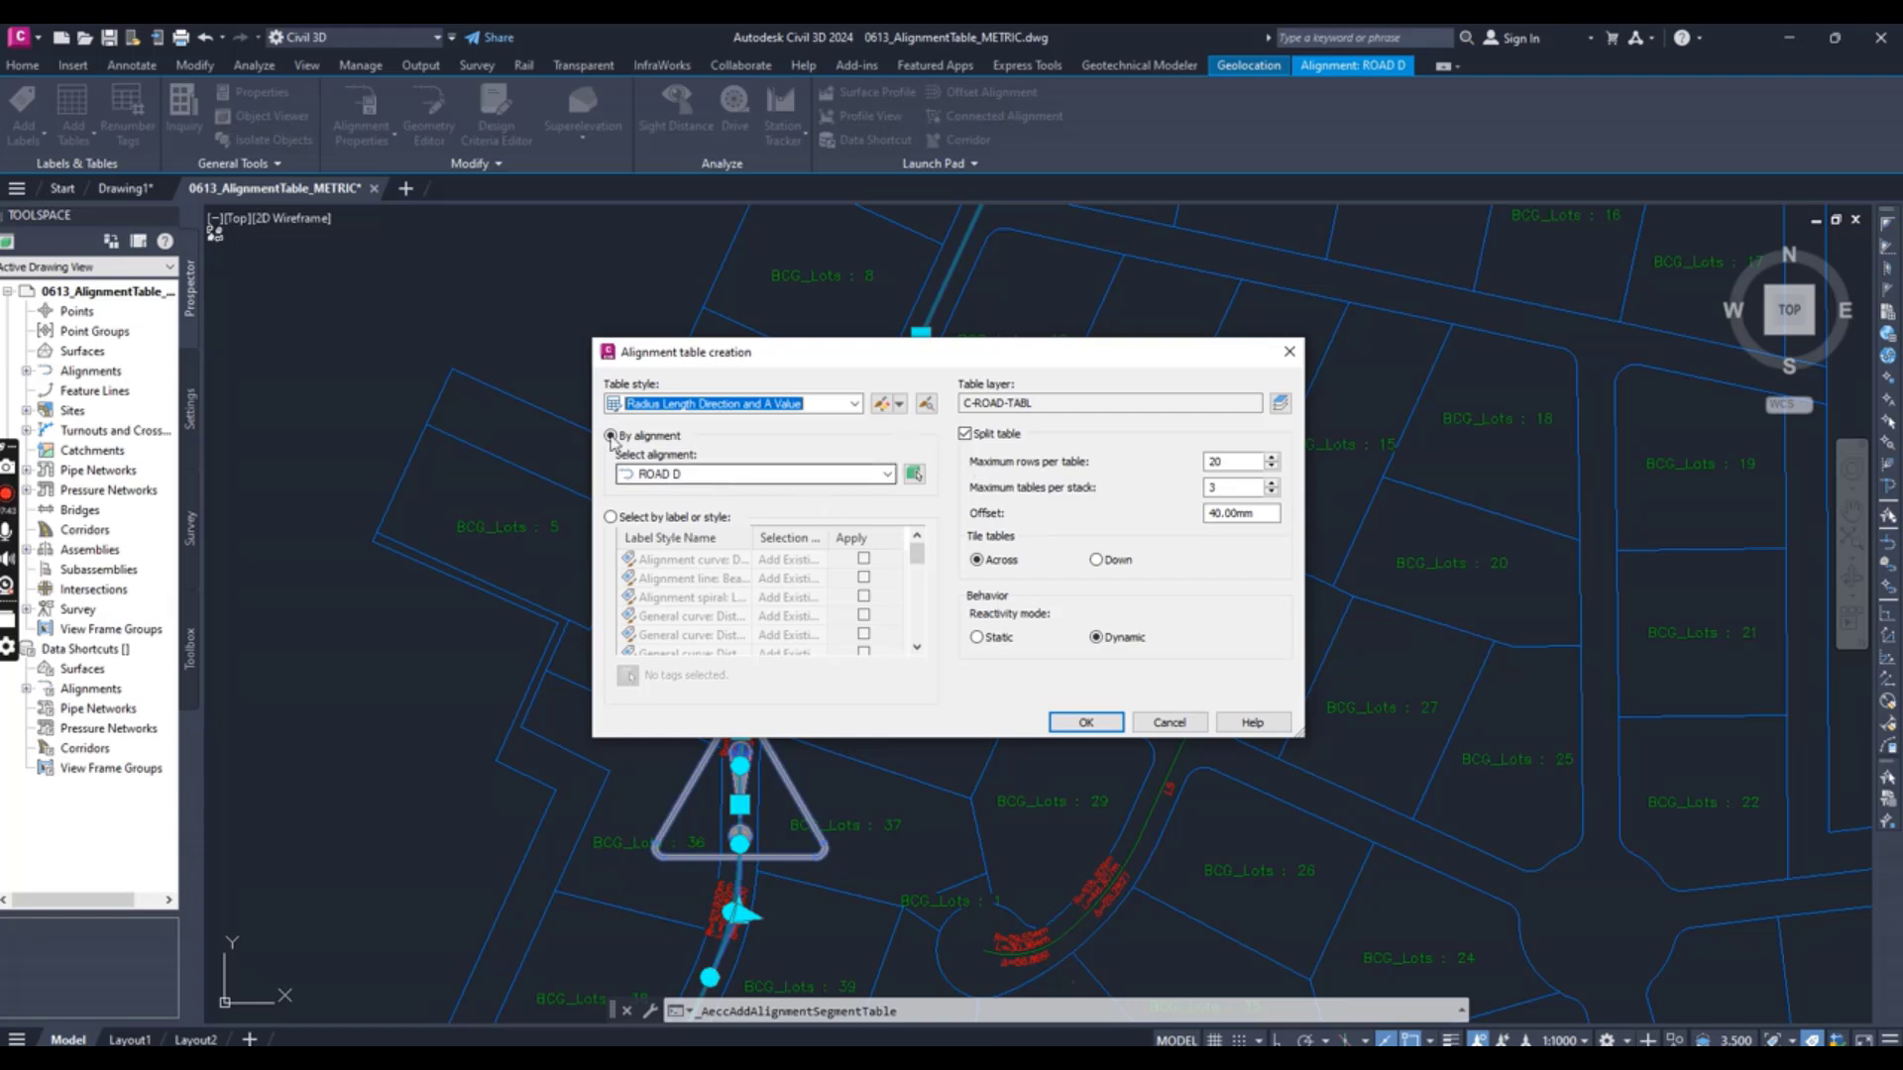
left_click(659, 484)
left_click(700, 485)
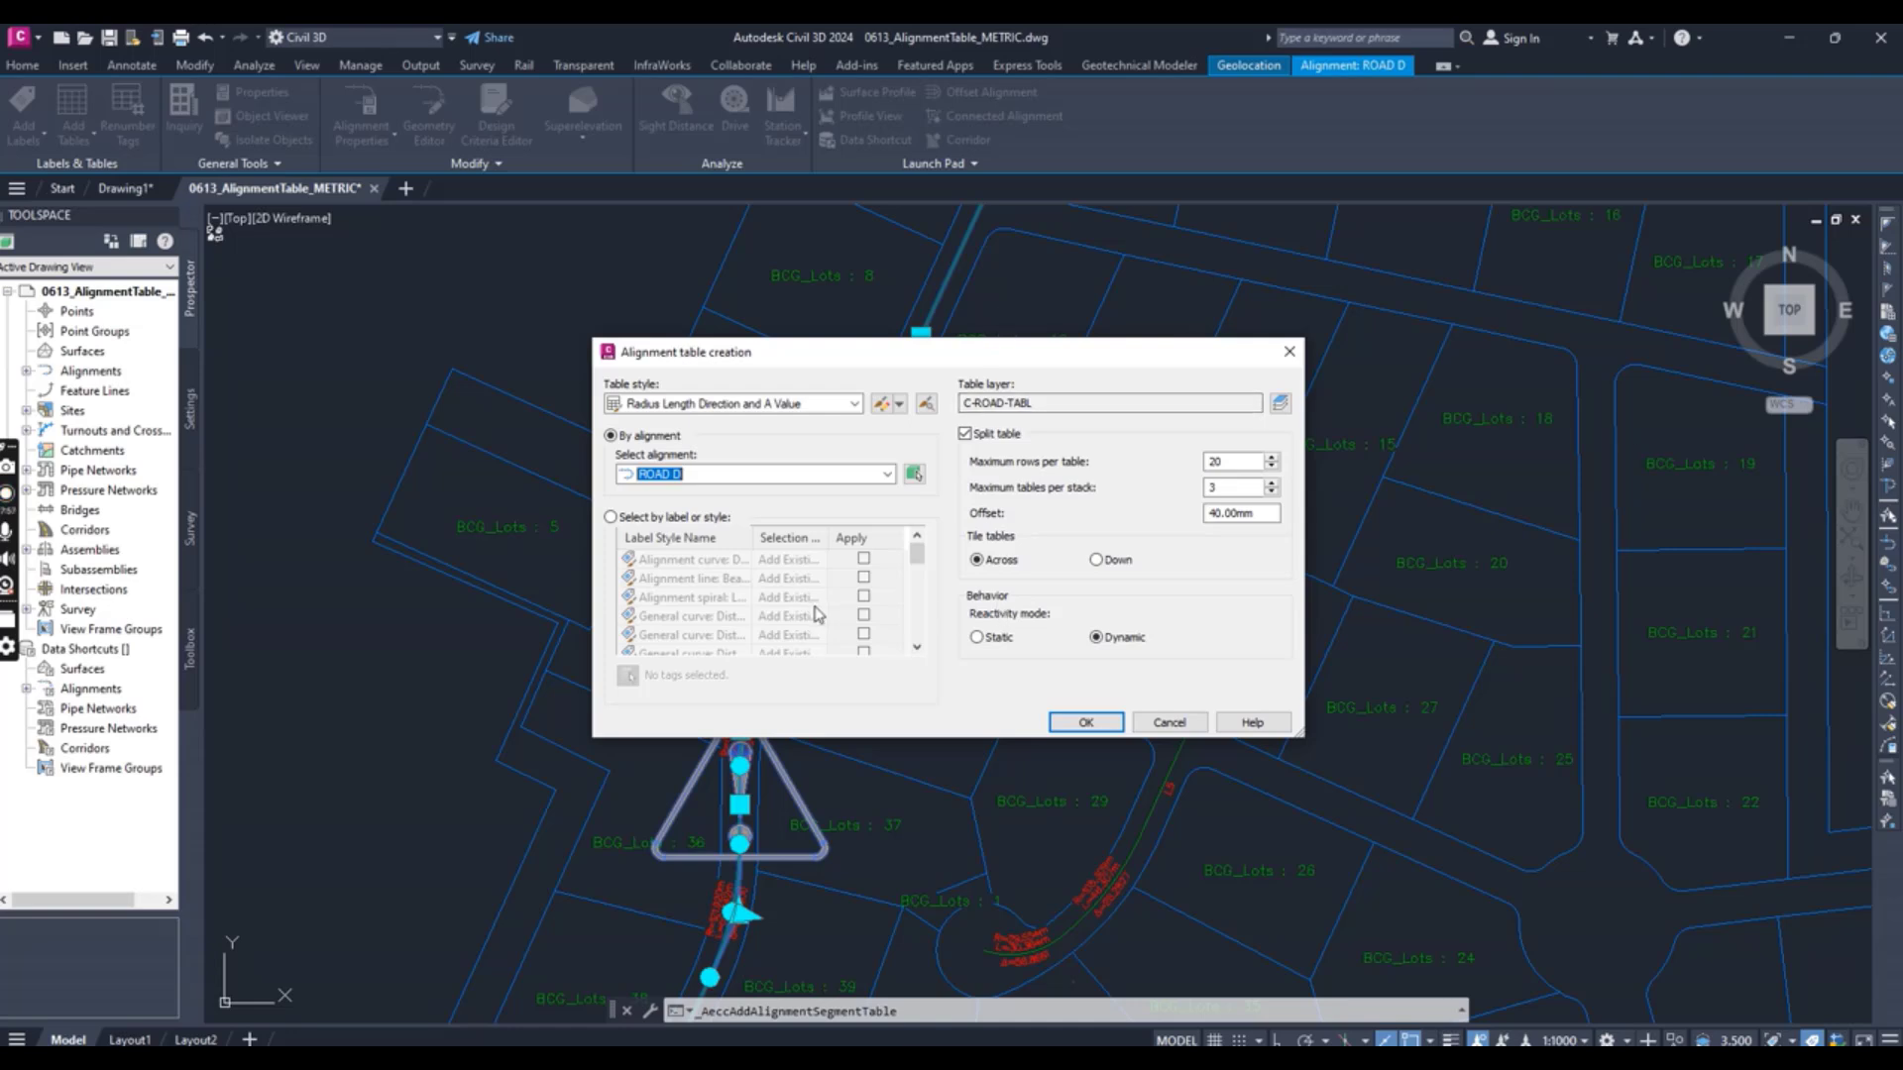
- Create the ROAD D segment table and place its upper left corner just below the line table, east of the subdivision
left_click(1086, 723)
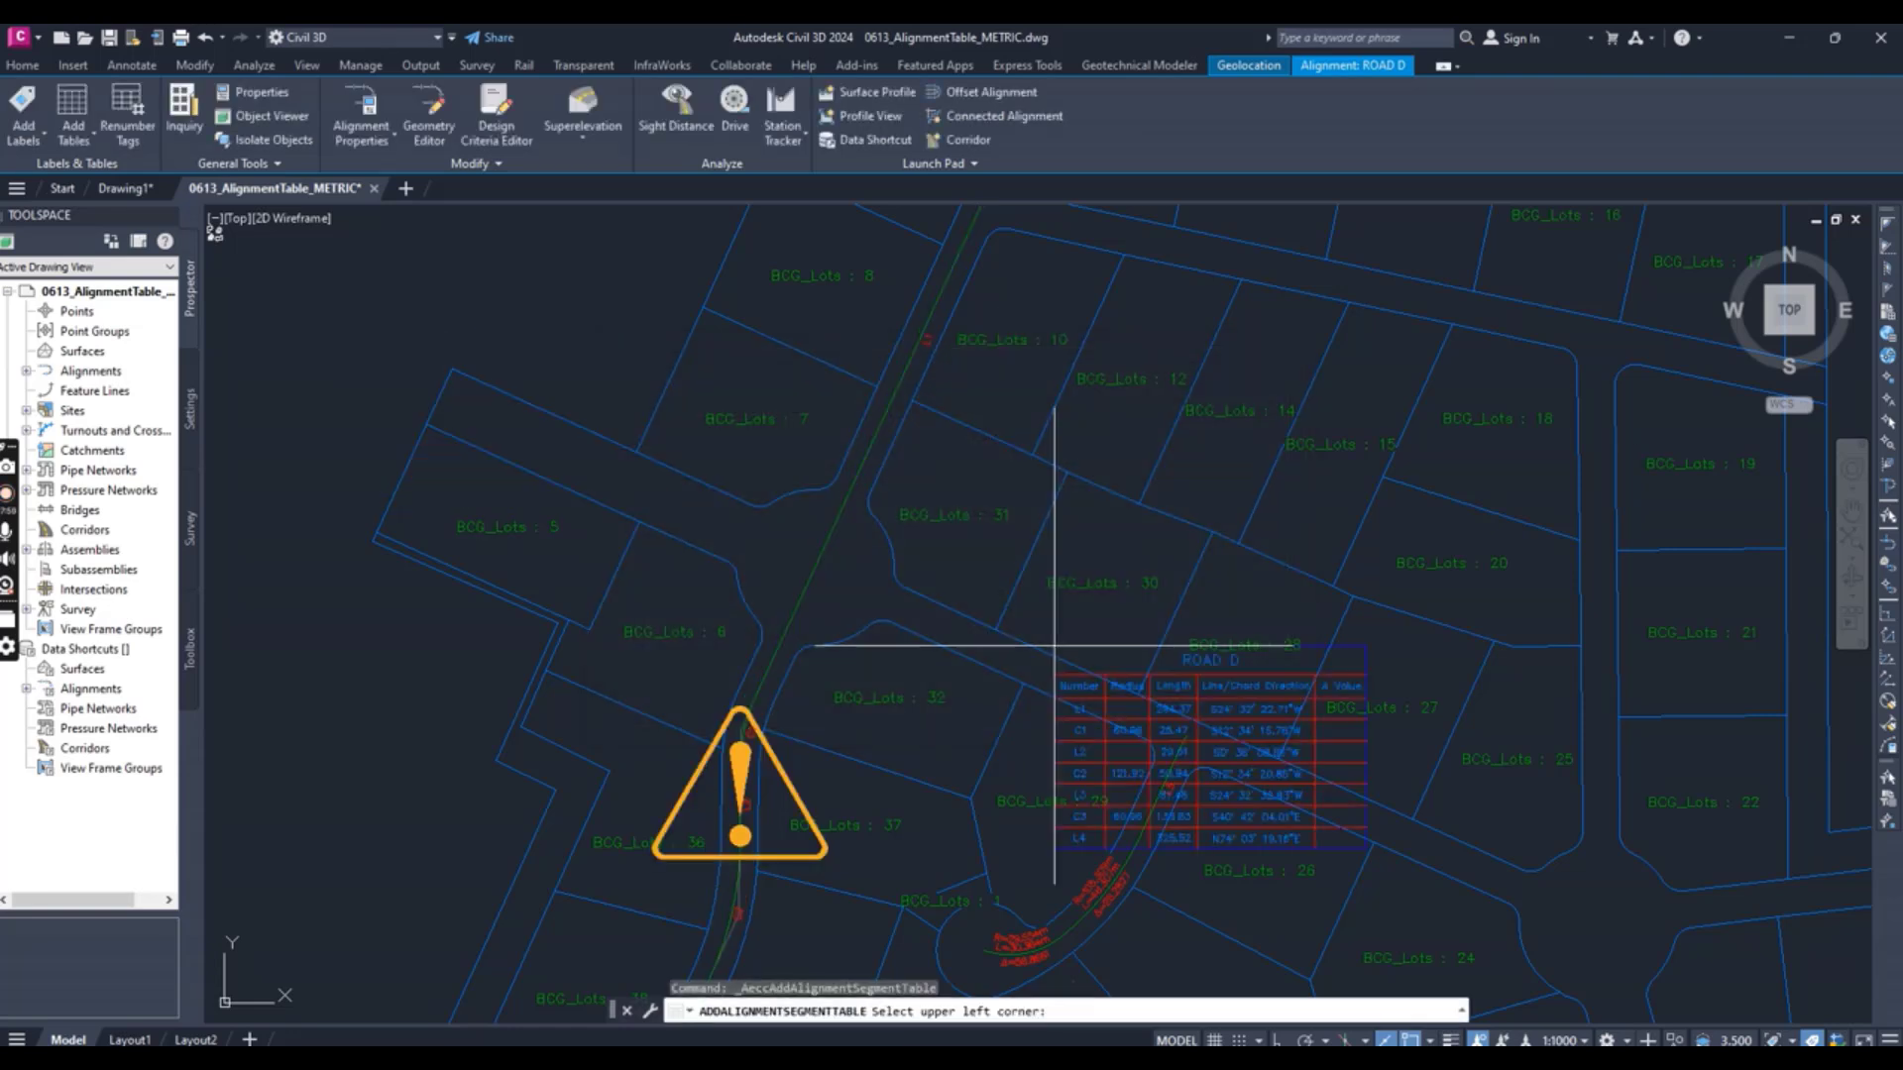
scroll(993, 640, "down", 5)
scroll(991, 649, "down", 4)
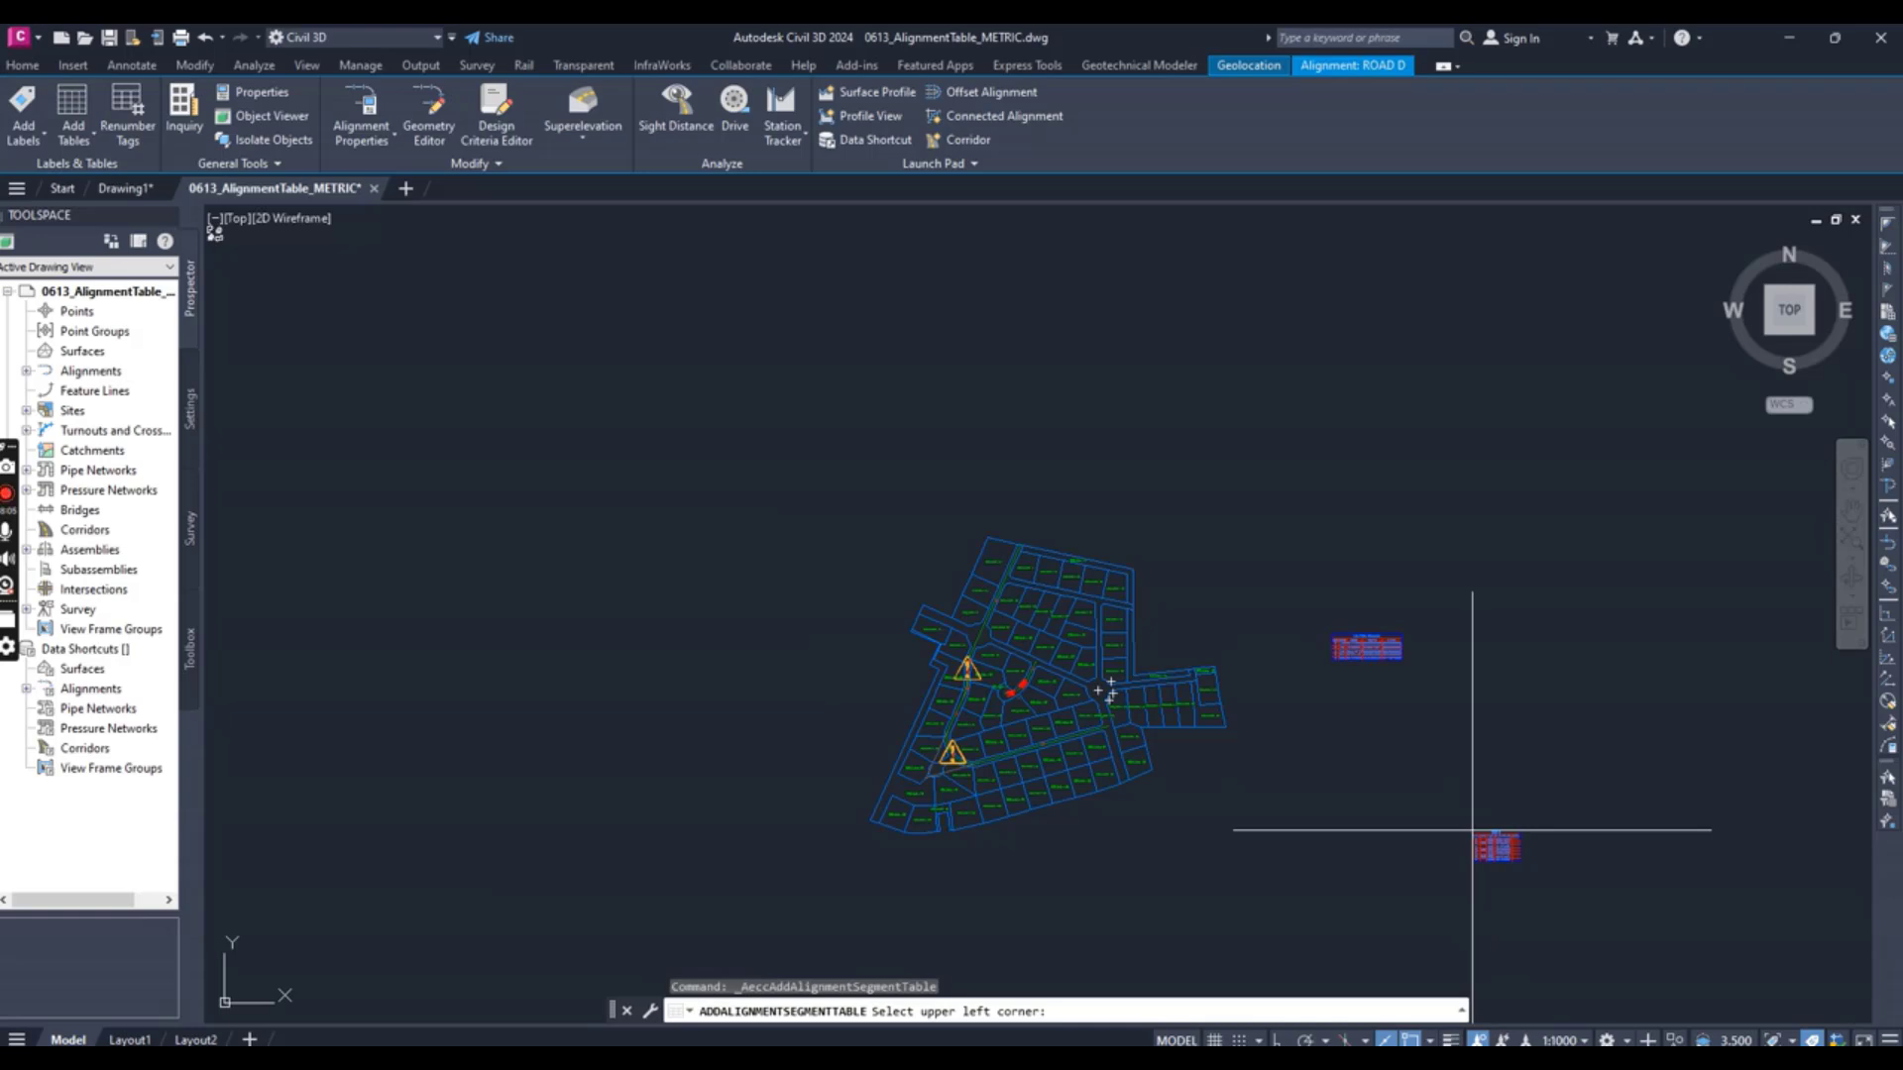
left_click(1328, 717)
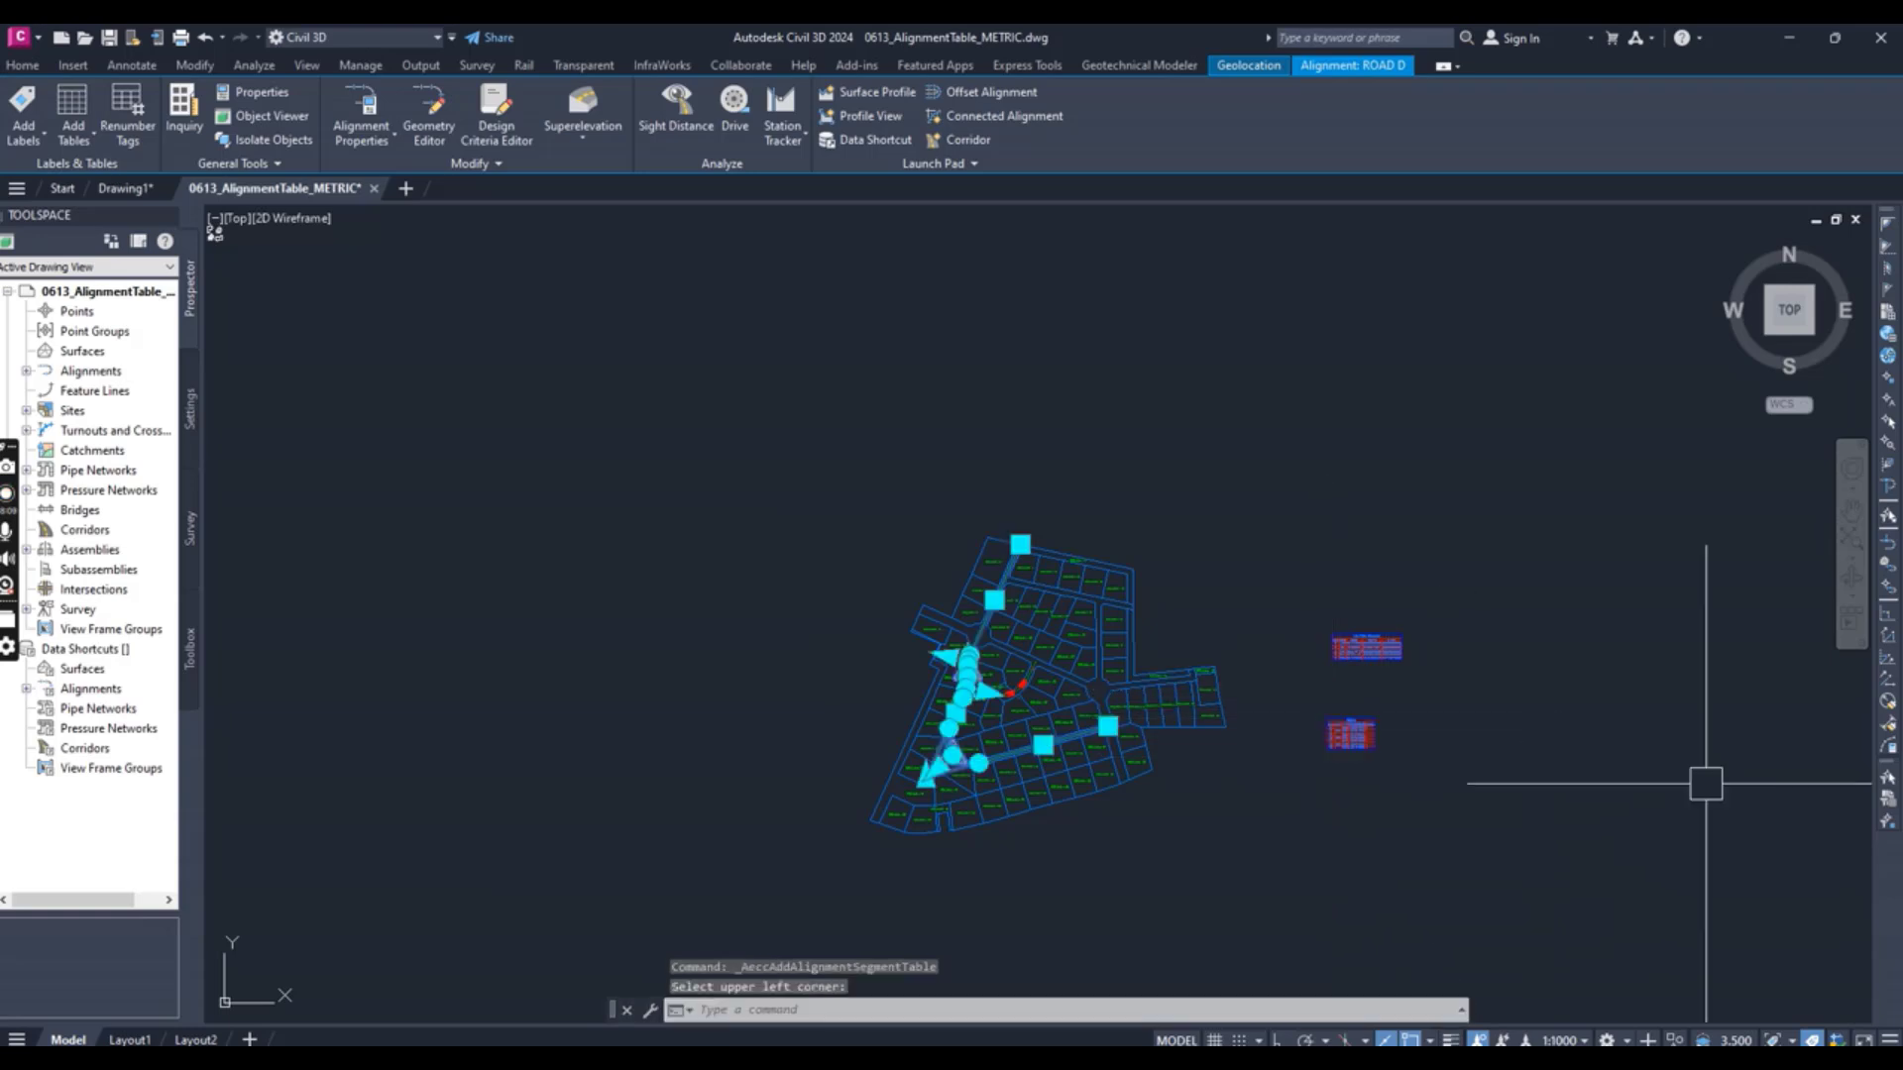
- Examine the ROAD D table's segment numbers, radii, lengths and line/chord directions, and clear the alignment selection
scroll(1364, 688, "up", 8)
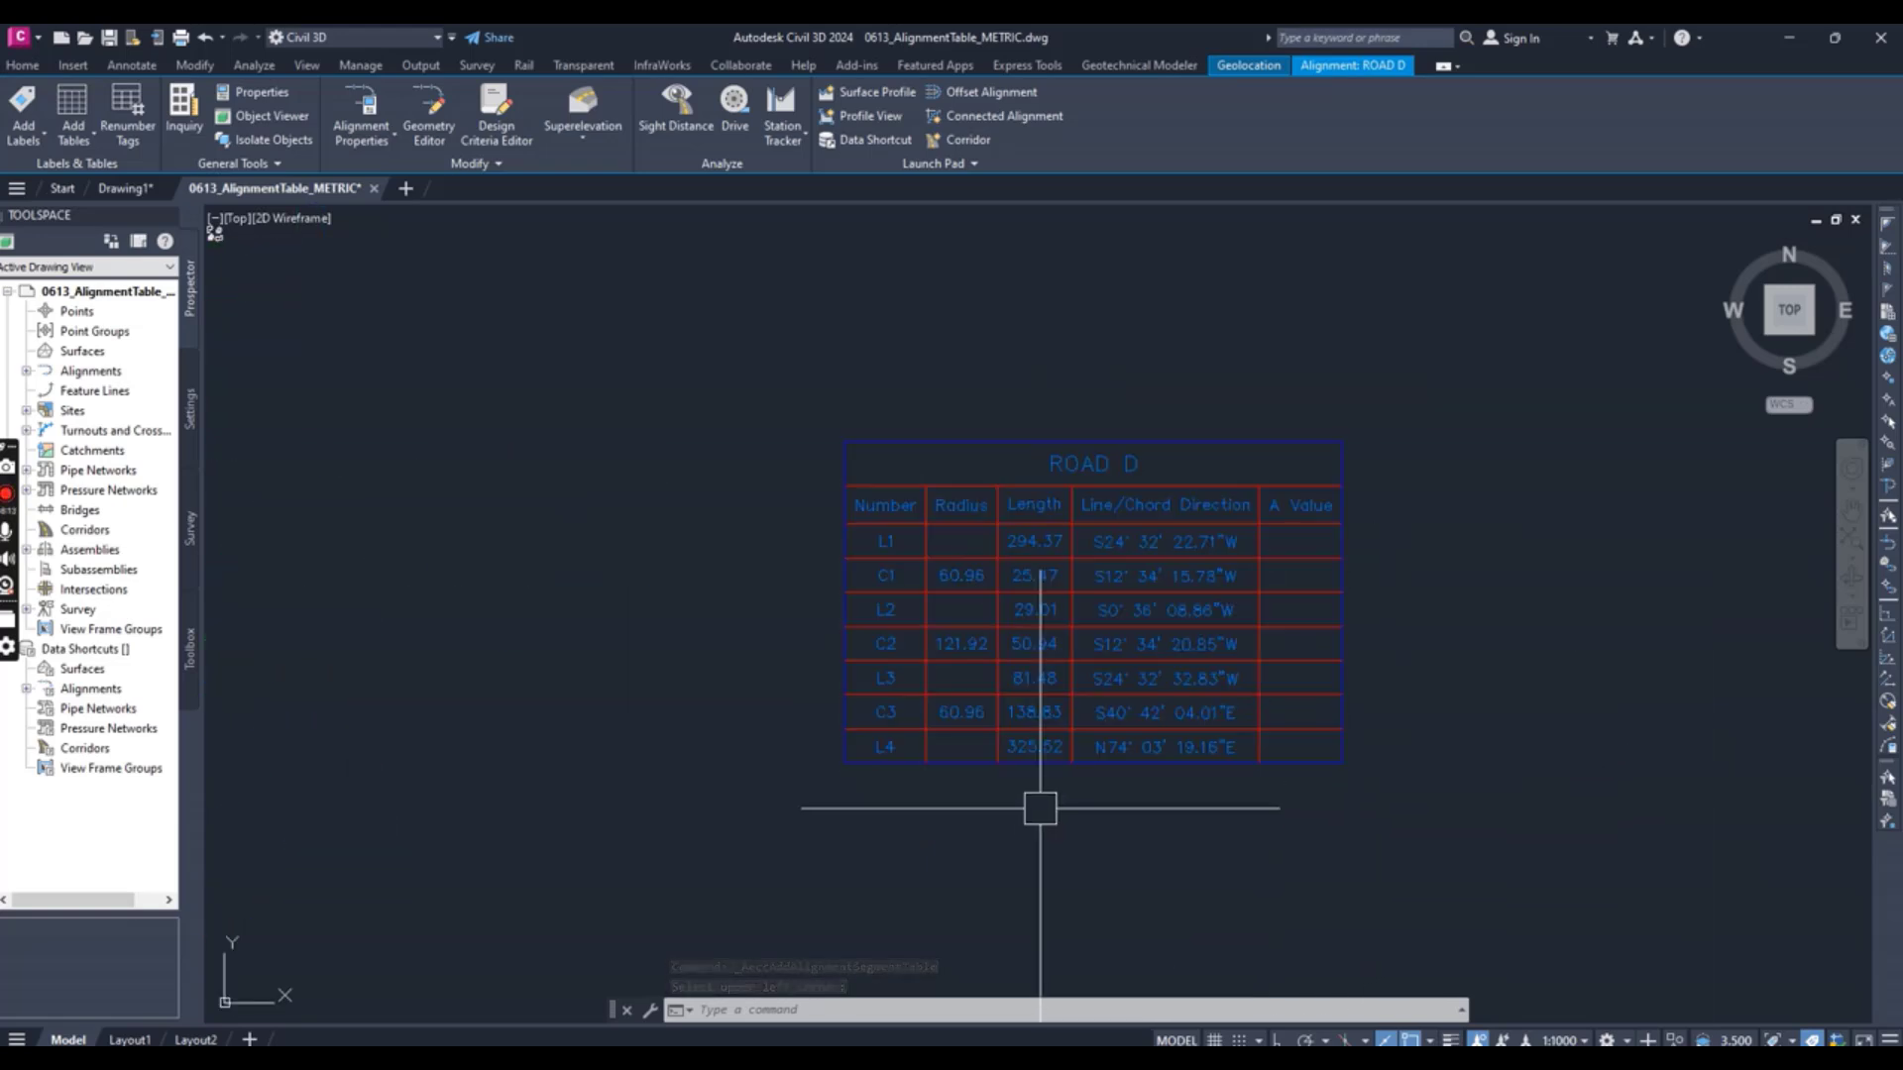
scroll(955, 553, "up", 2)
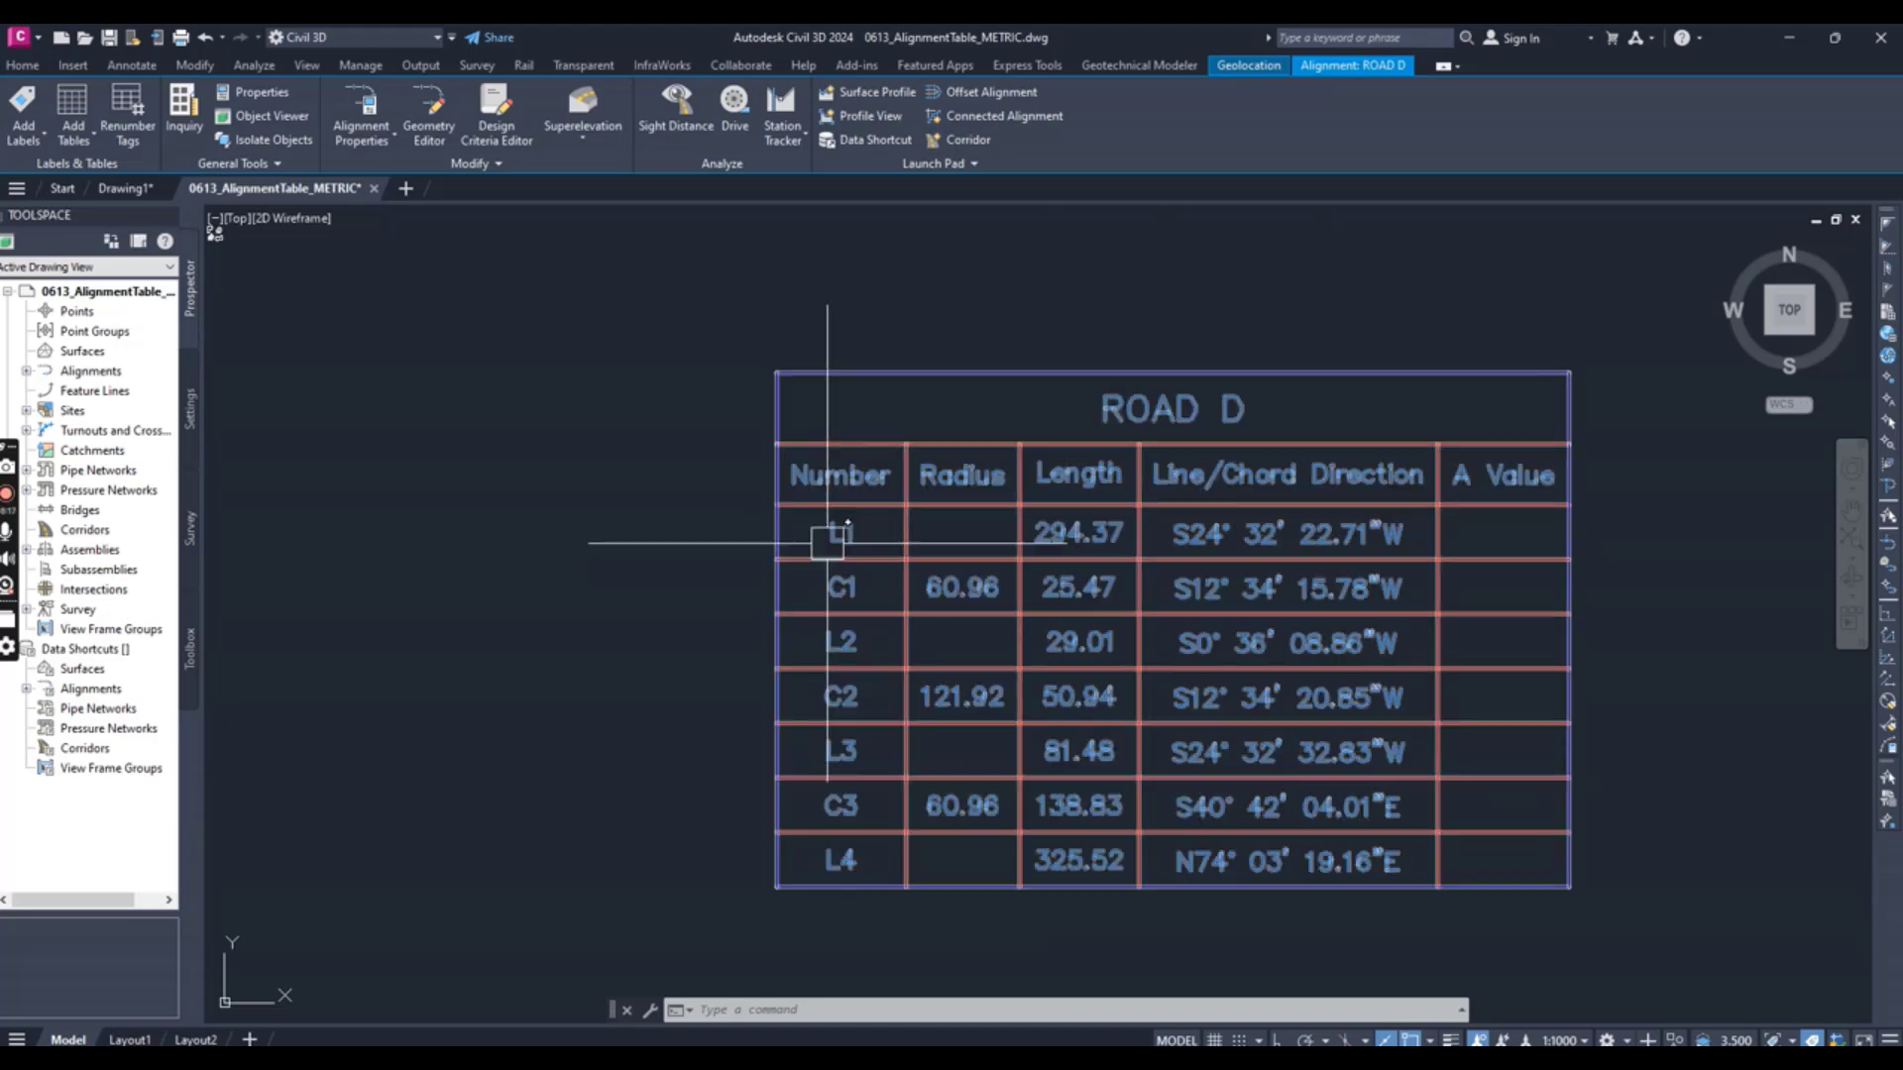
scroll(806, 611, "up", 2)
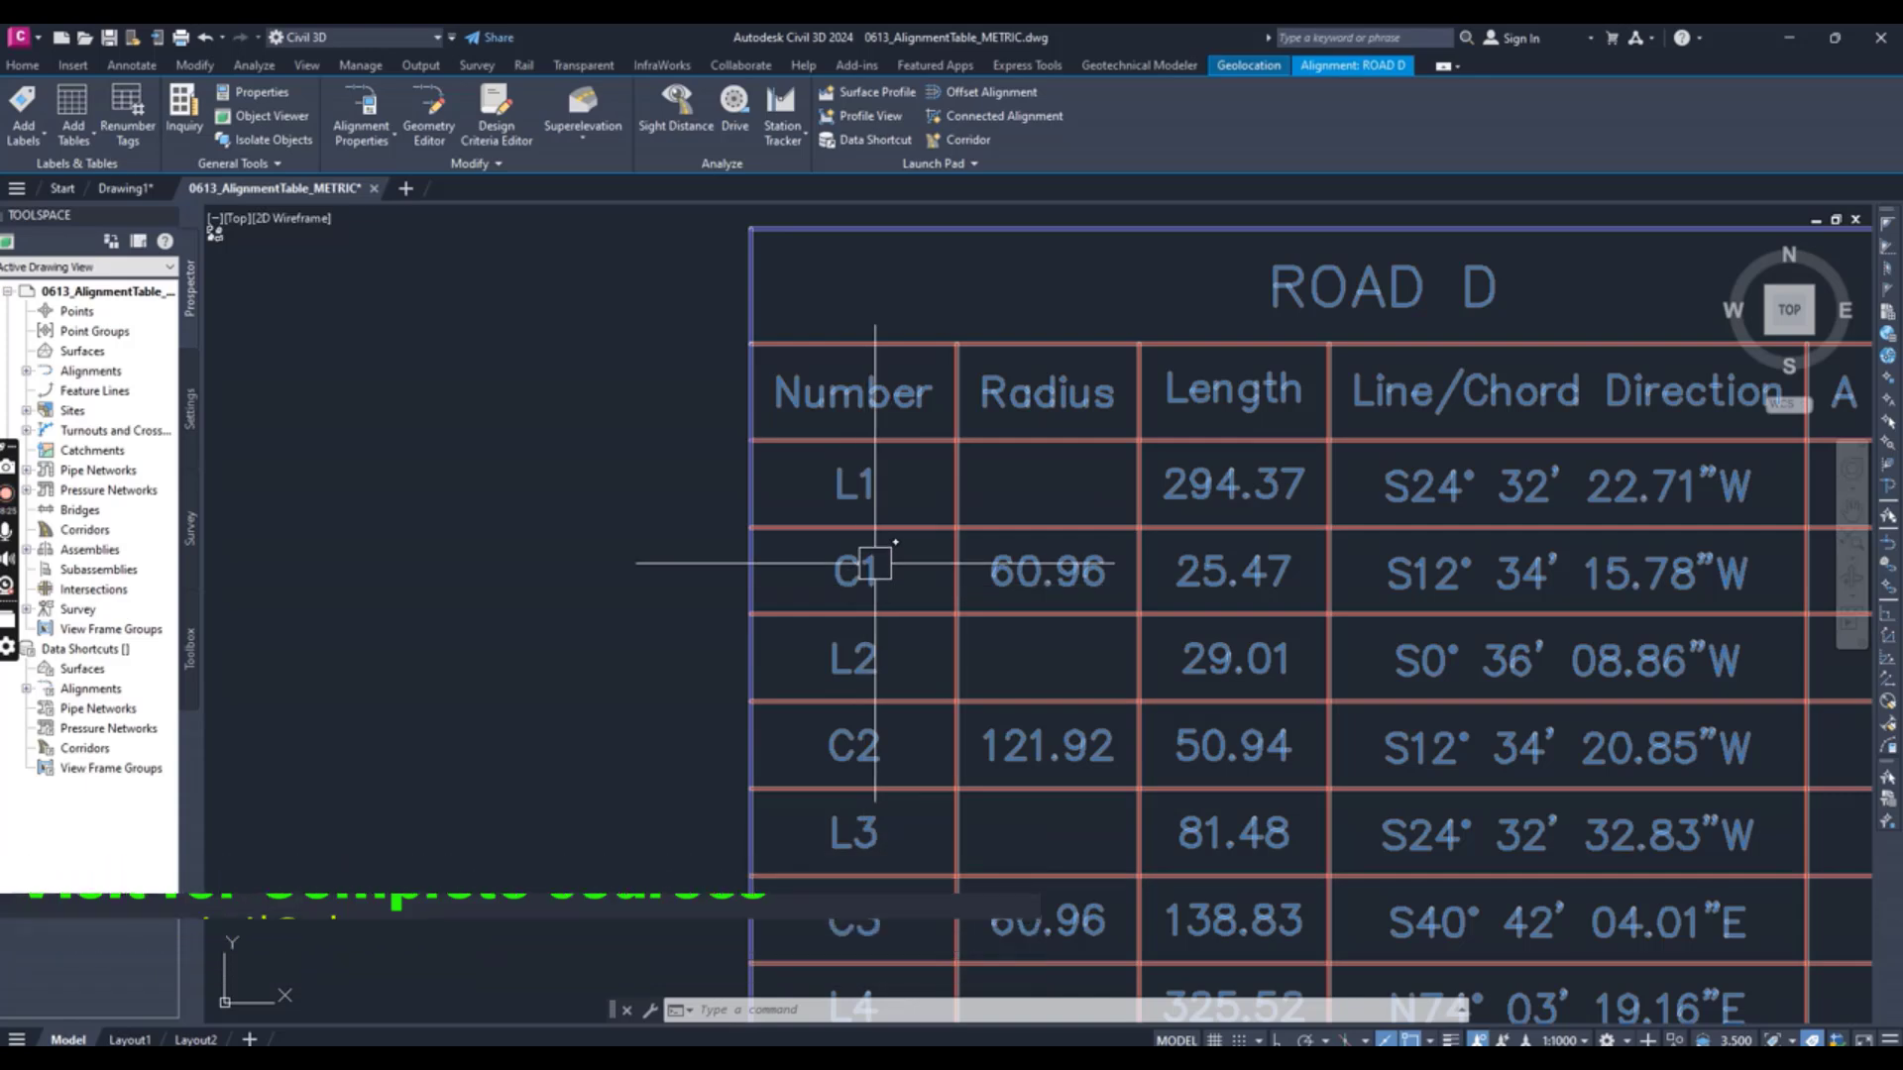
scroll(786, 905, "down", 6)
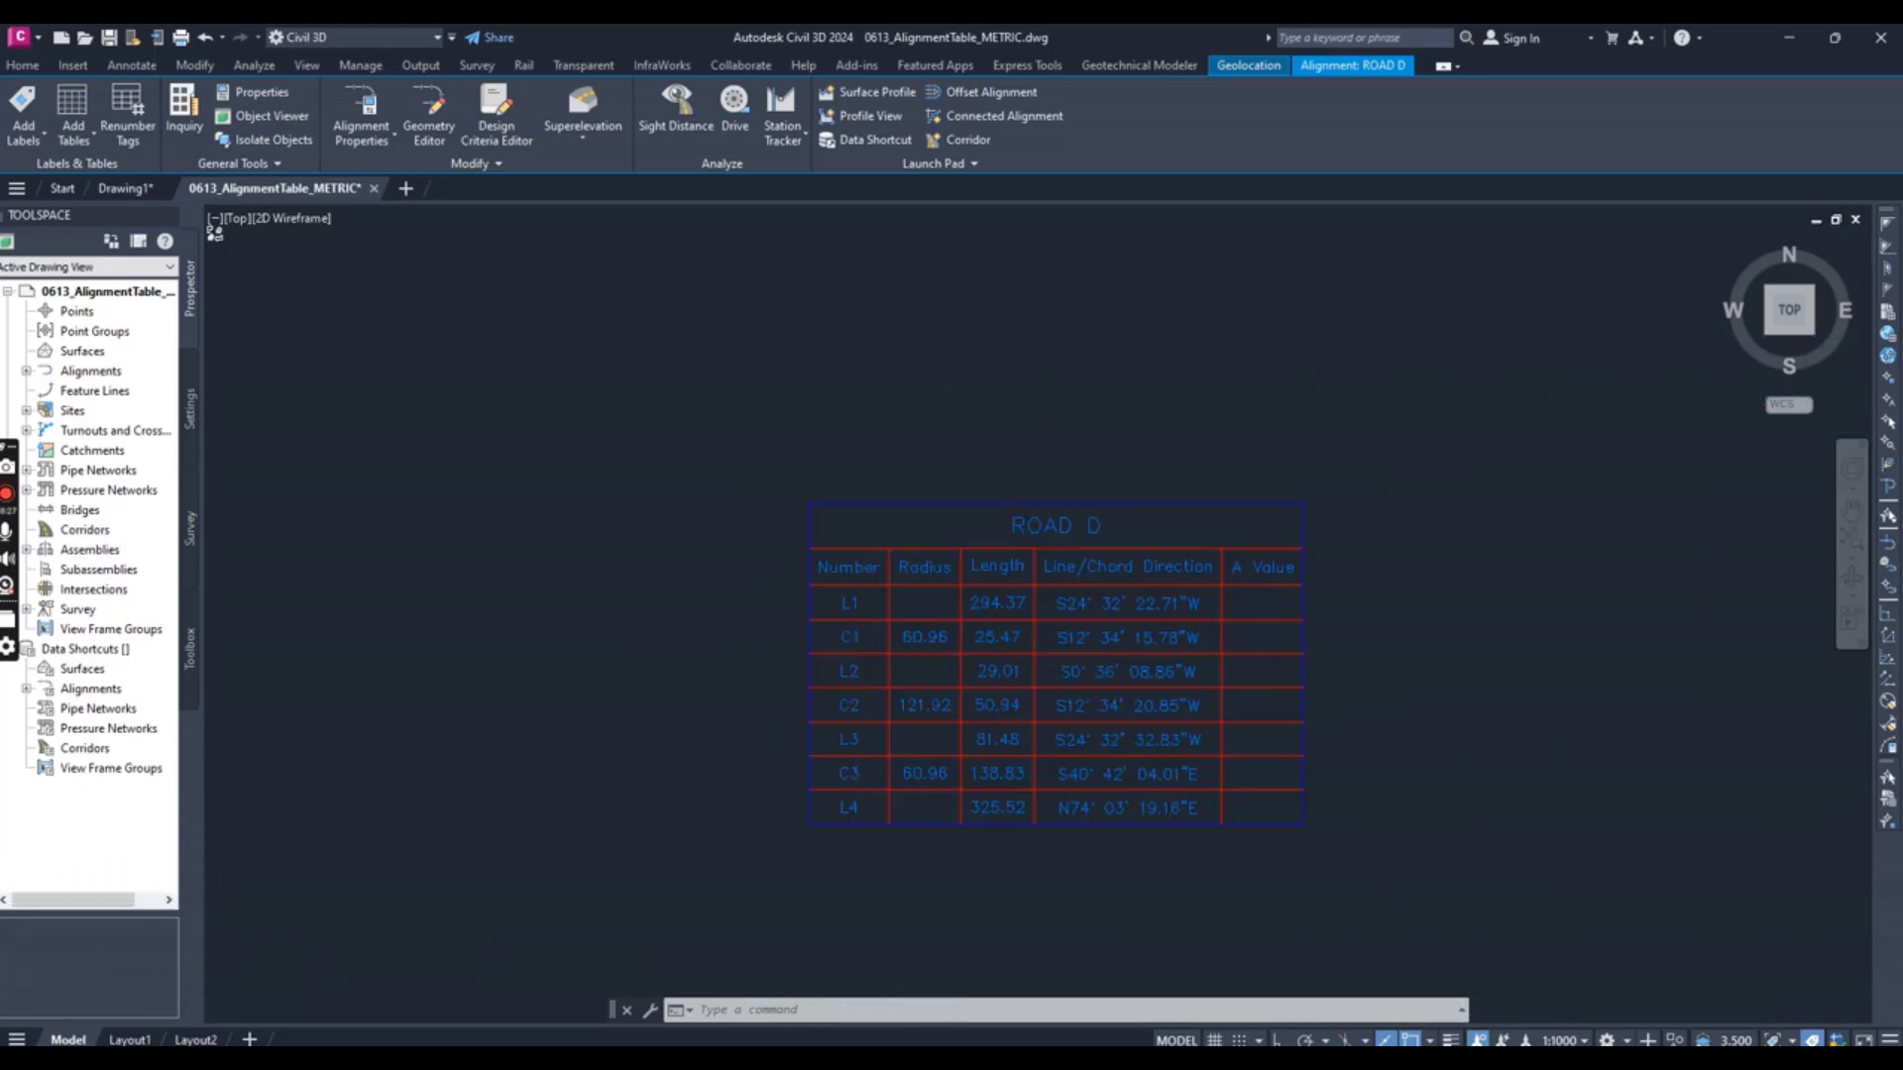
scroll(1008, 669, "up", 6)
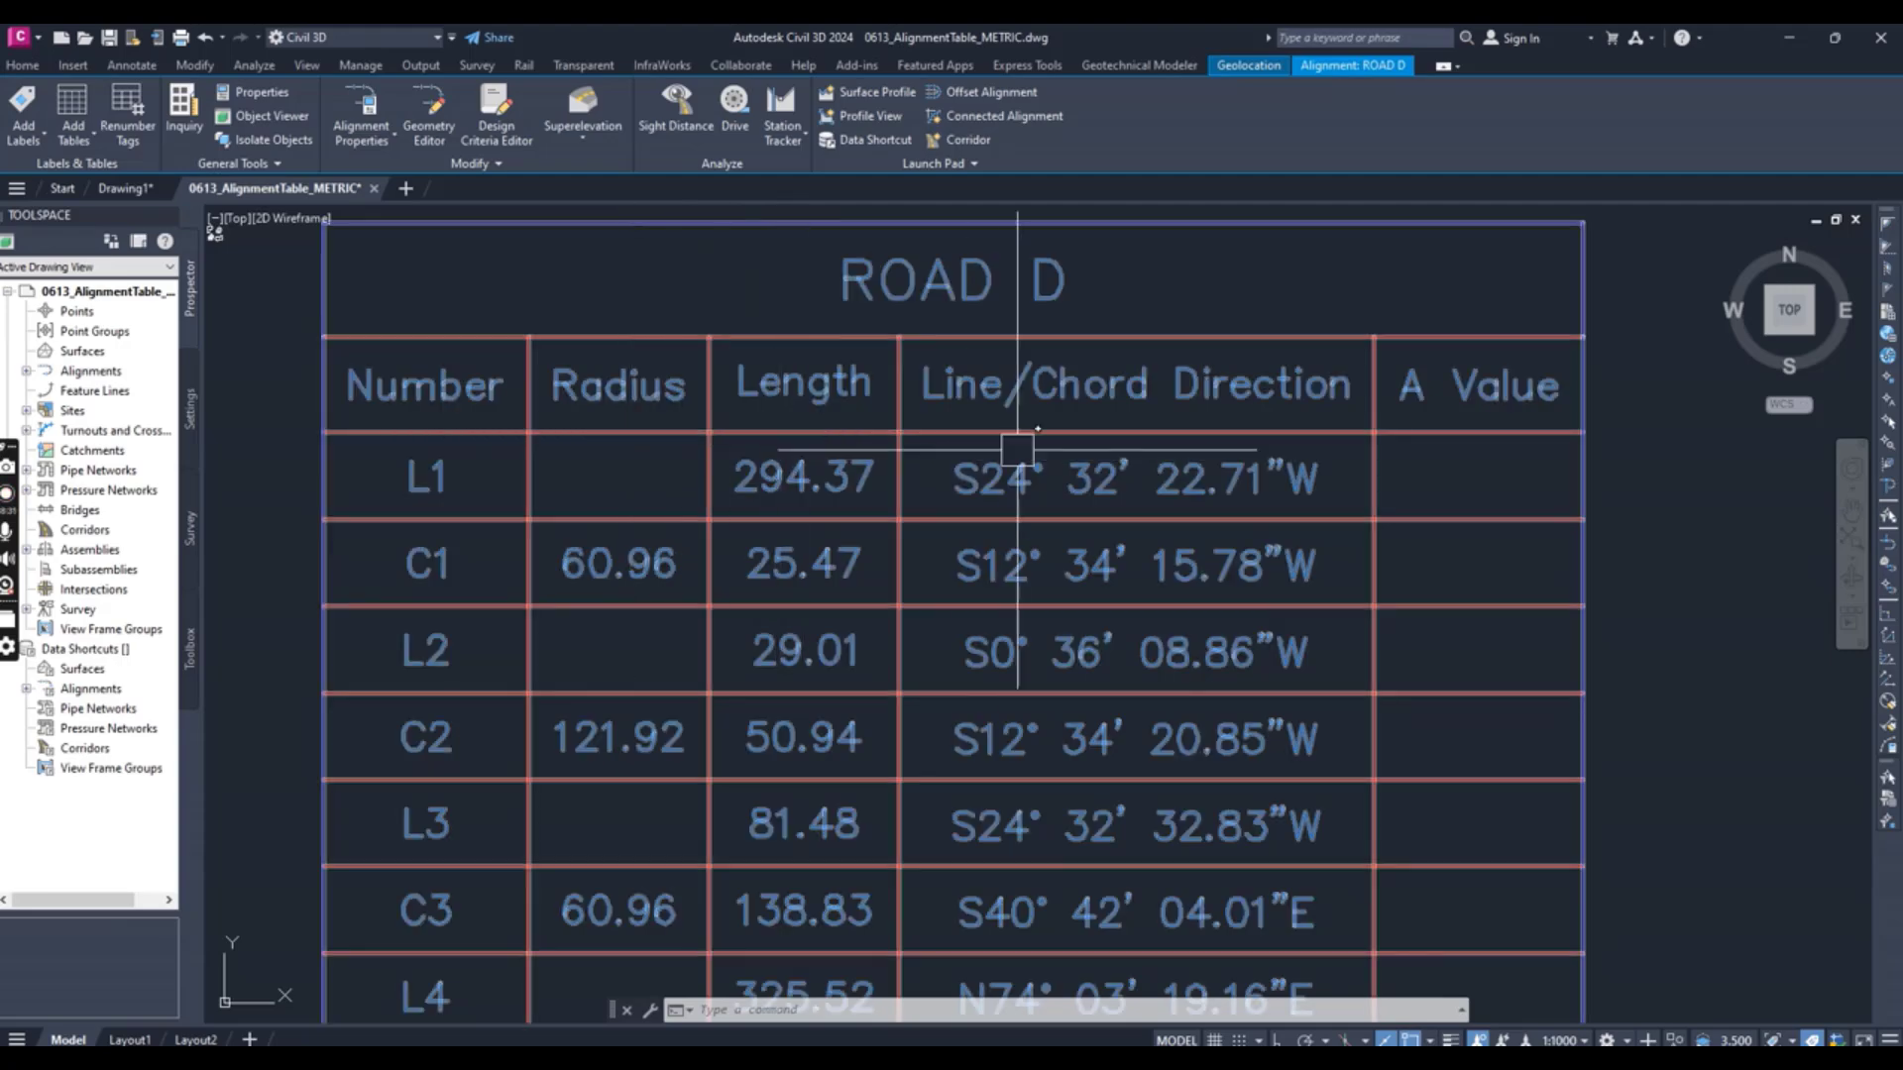
scroll(1189, 424, "down", 10)
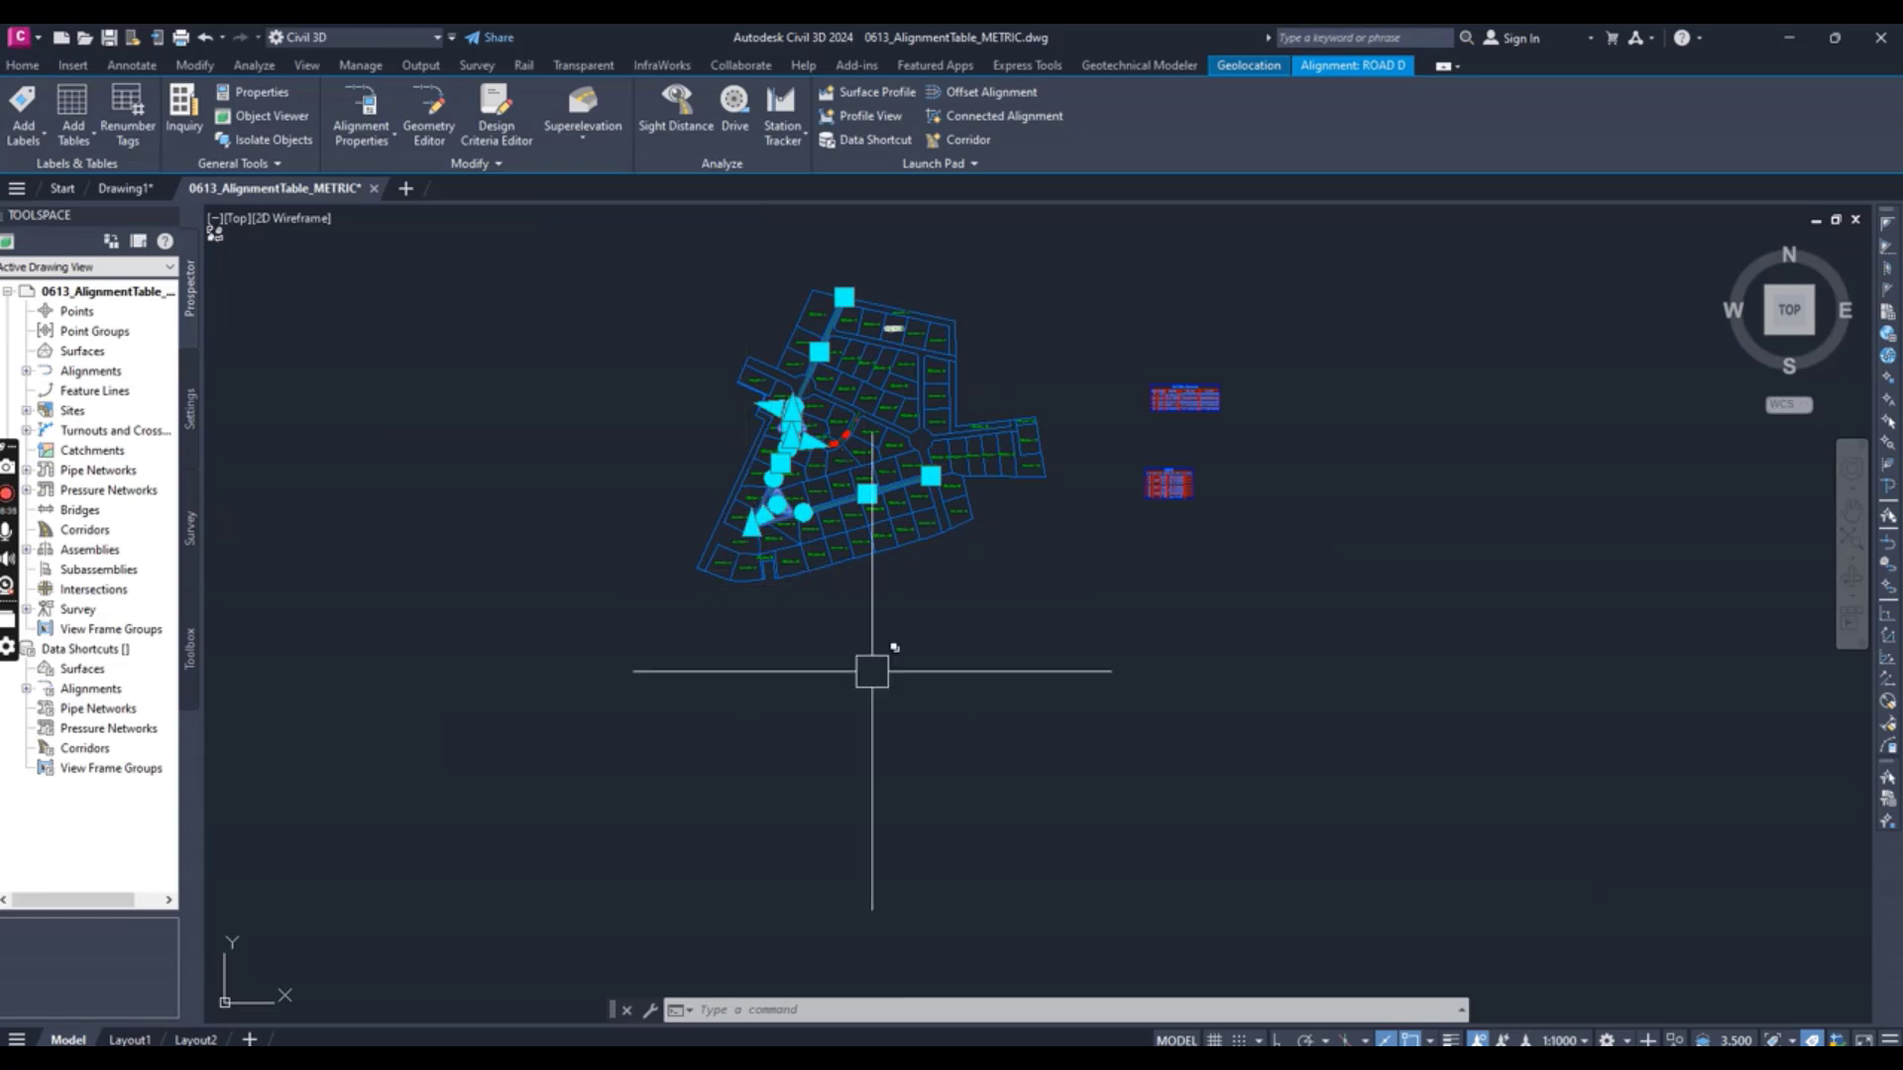
key("Escape")
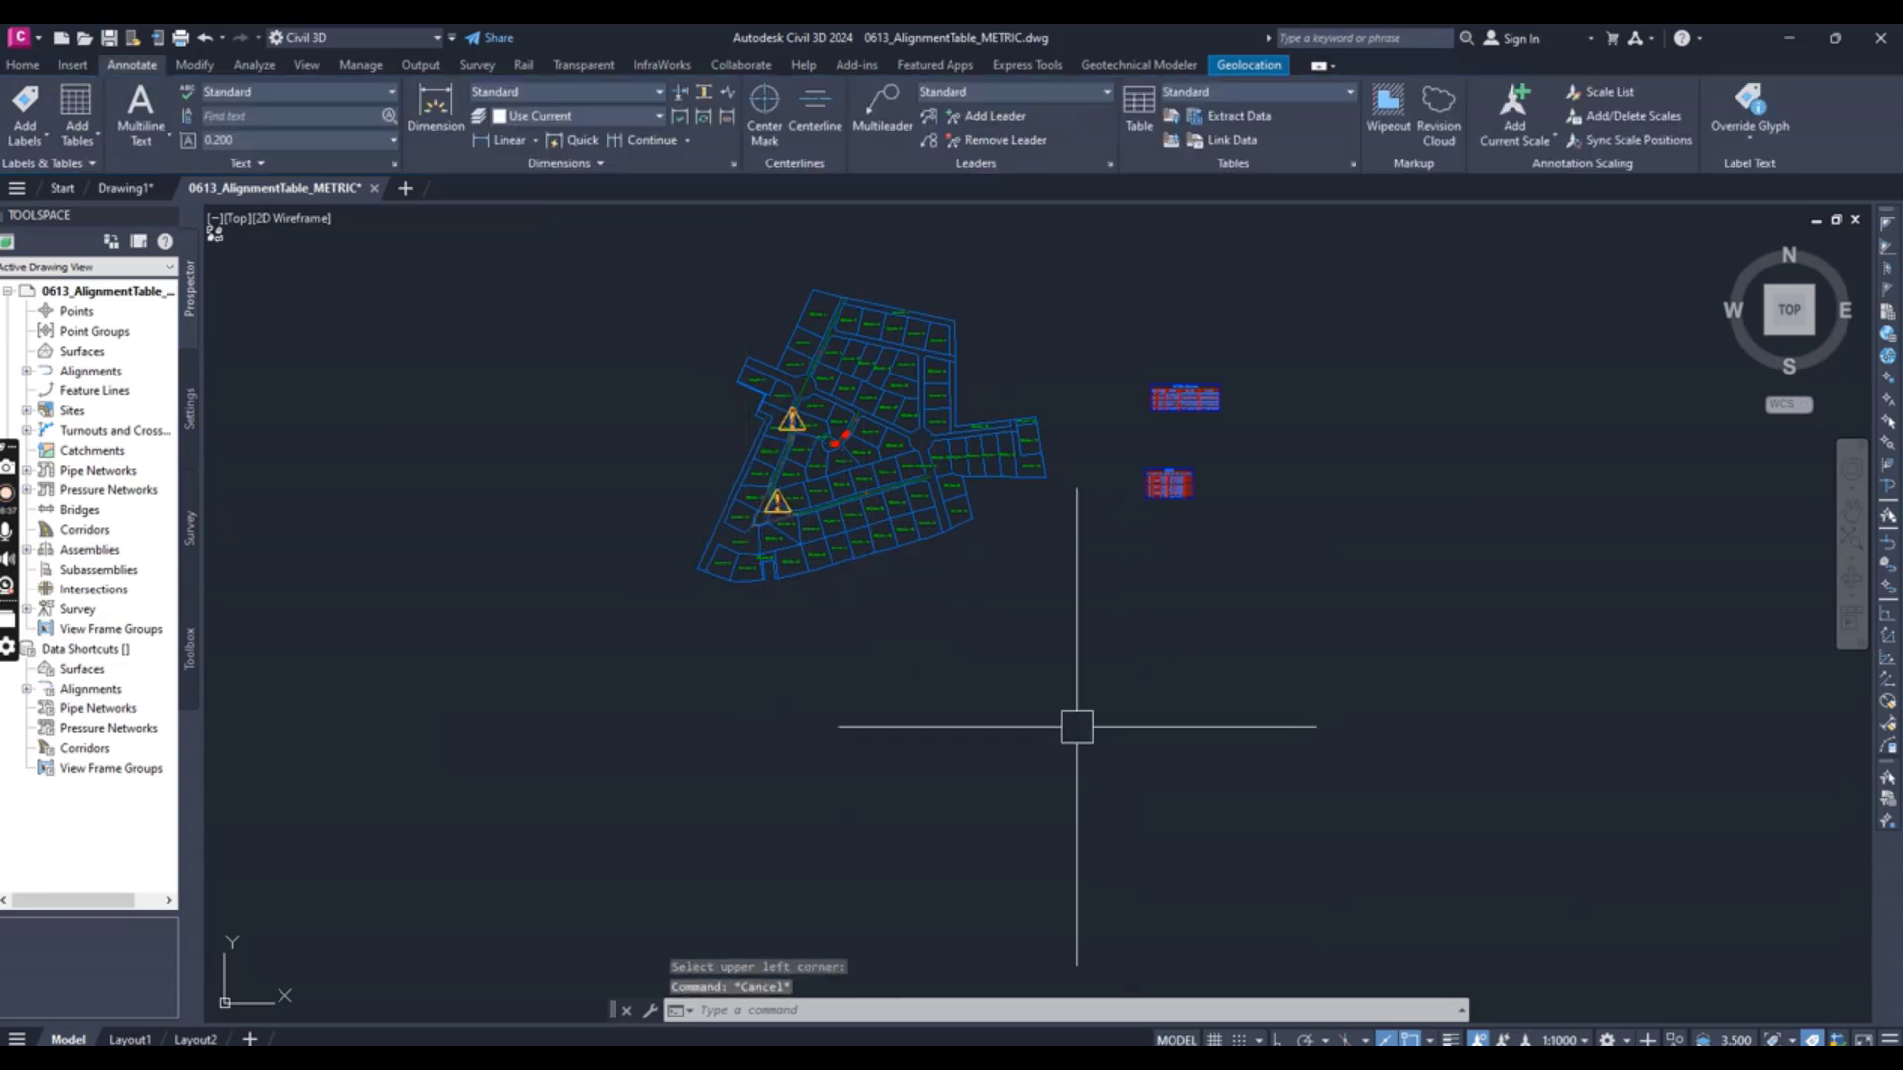
scroll(1065, 773, "up", 2)
scroll(1040, 783, "down", 4)
scroll(1011, 693, "up", 4)
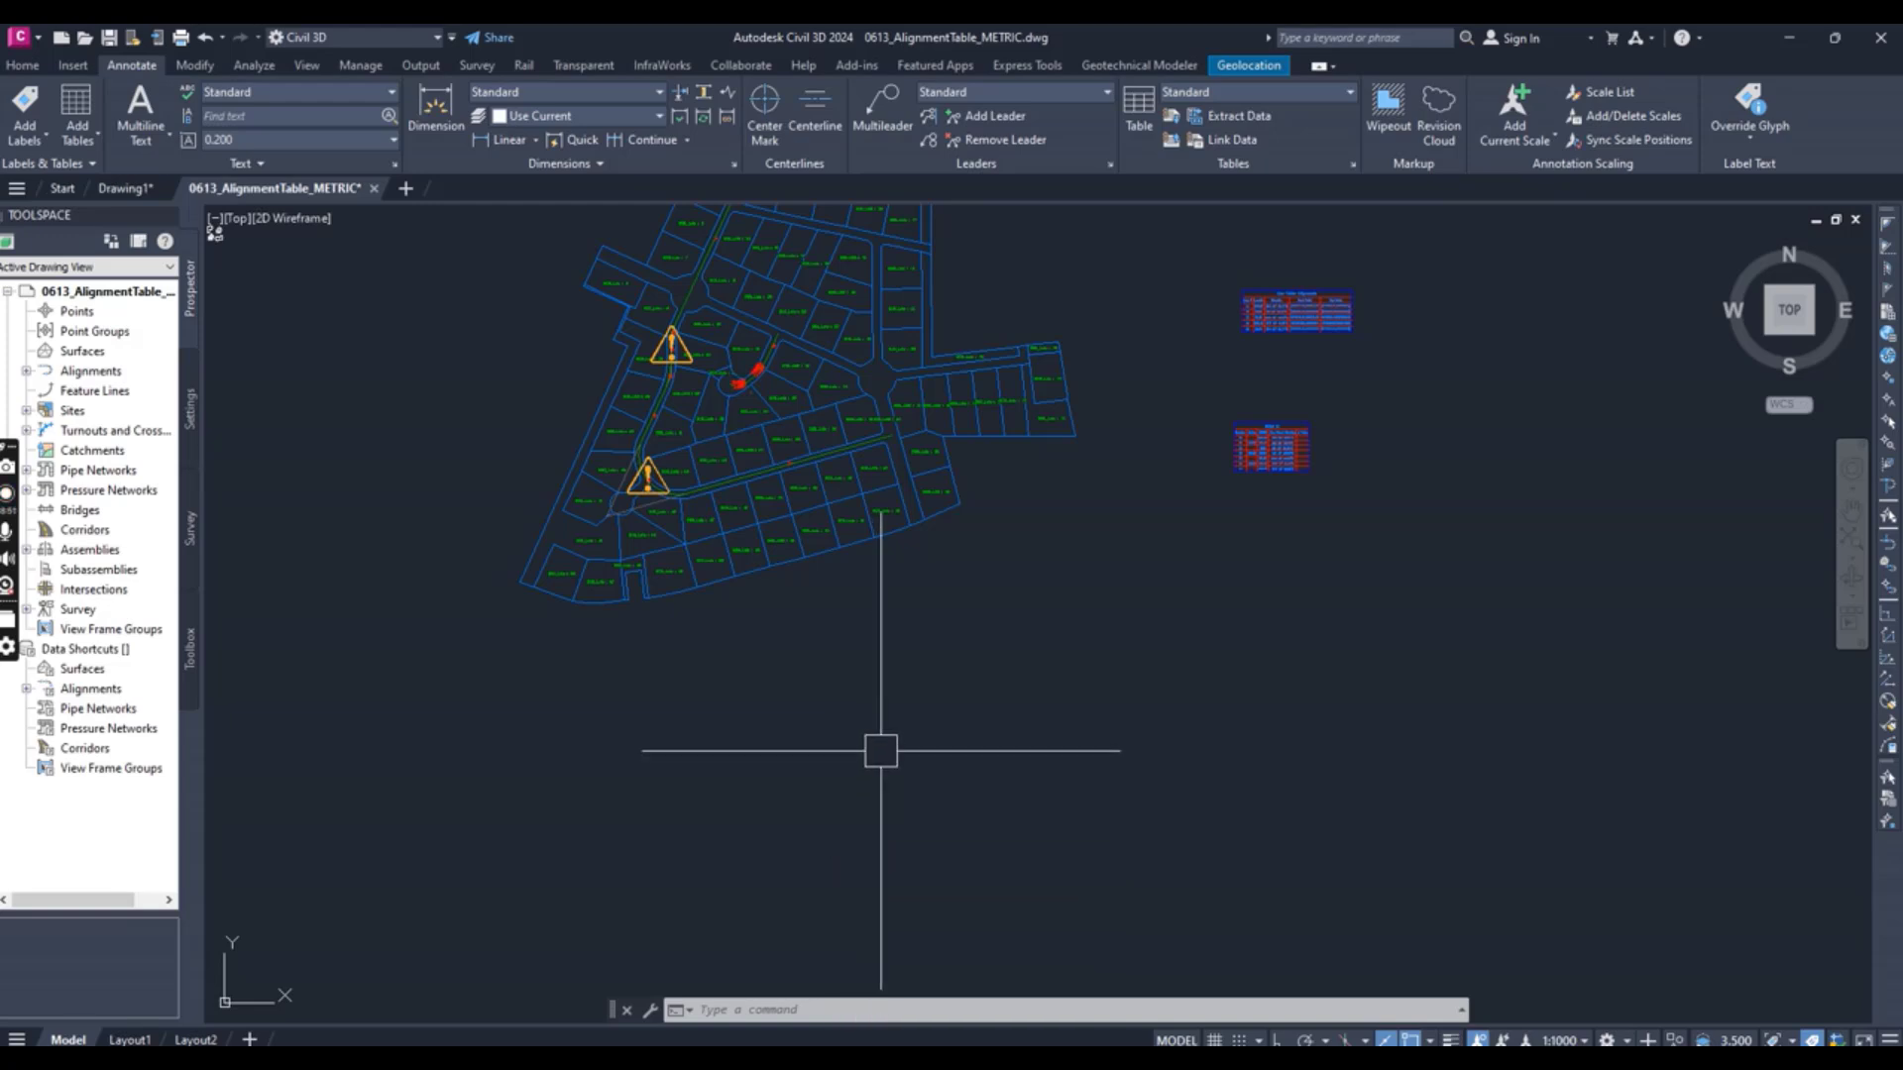
mouse_move(881, 750)
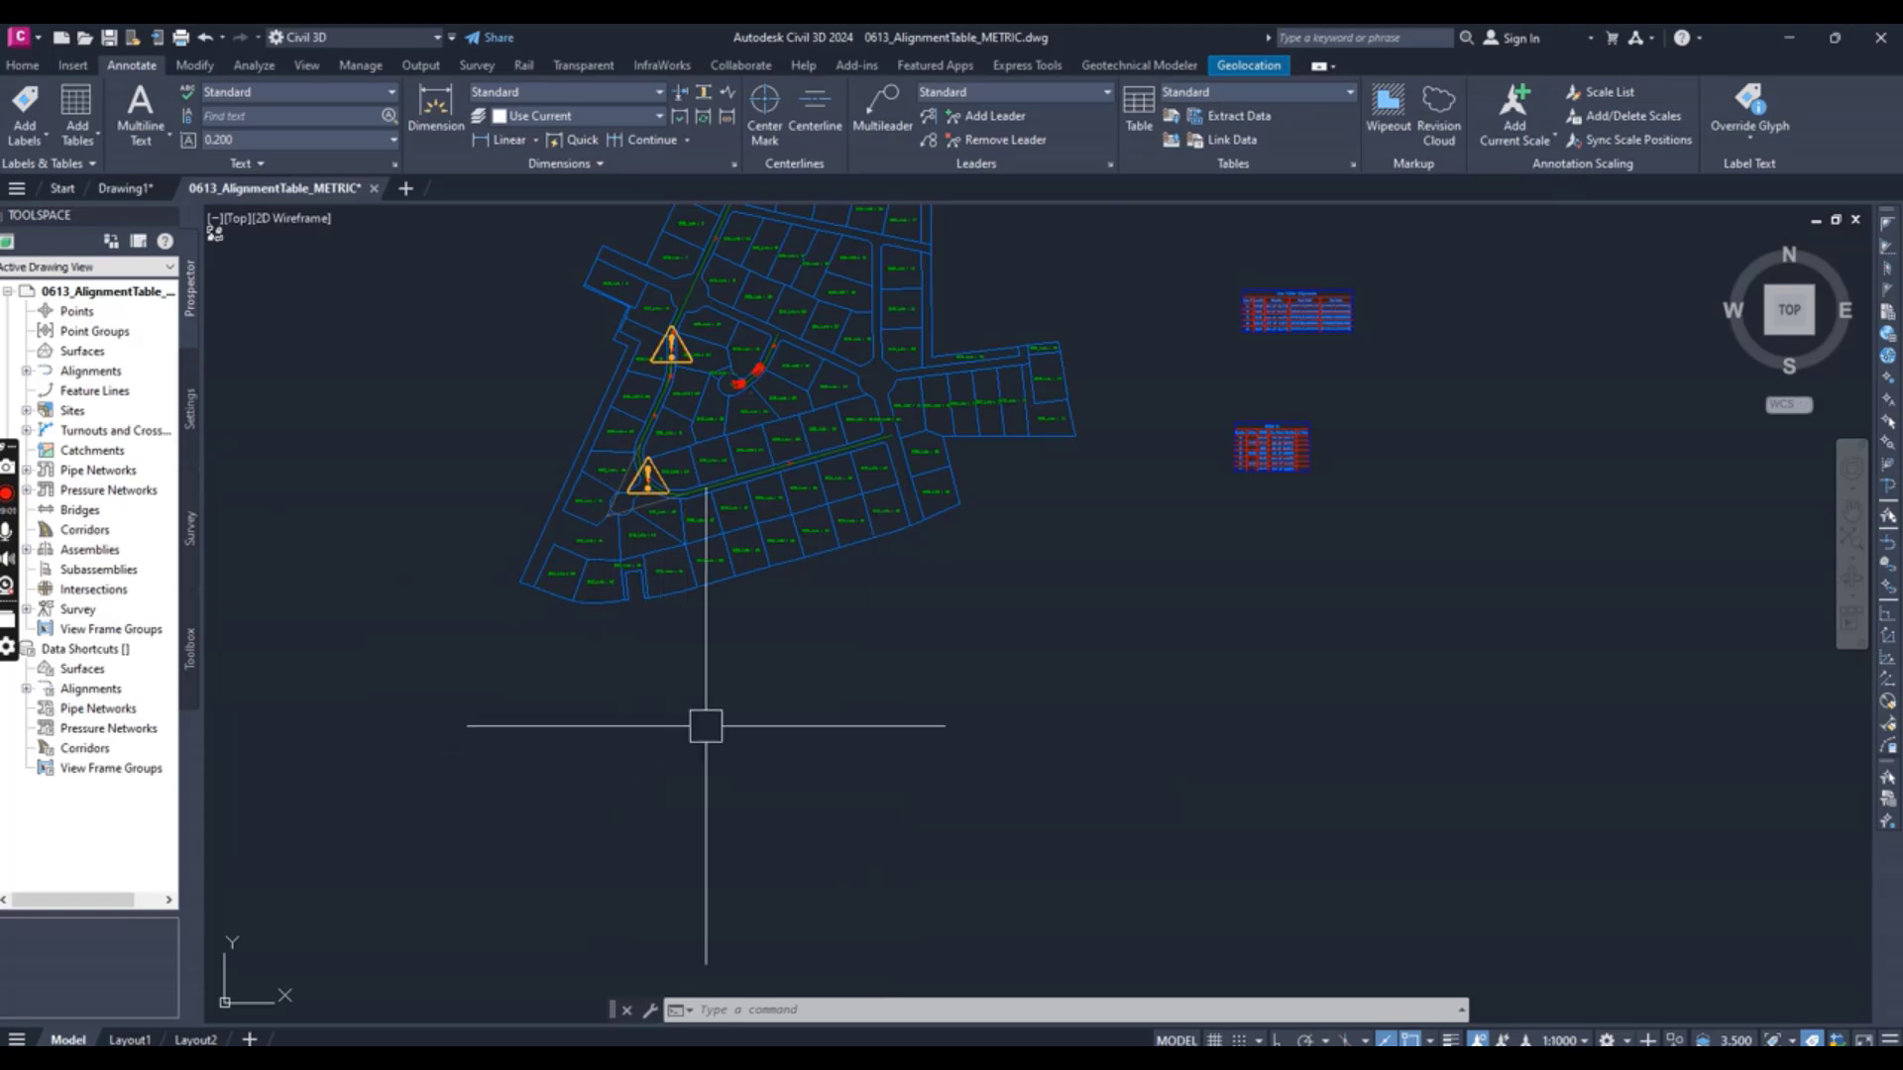
scroll(808, 684, "down", 4)
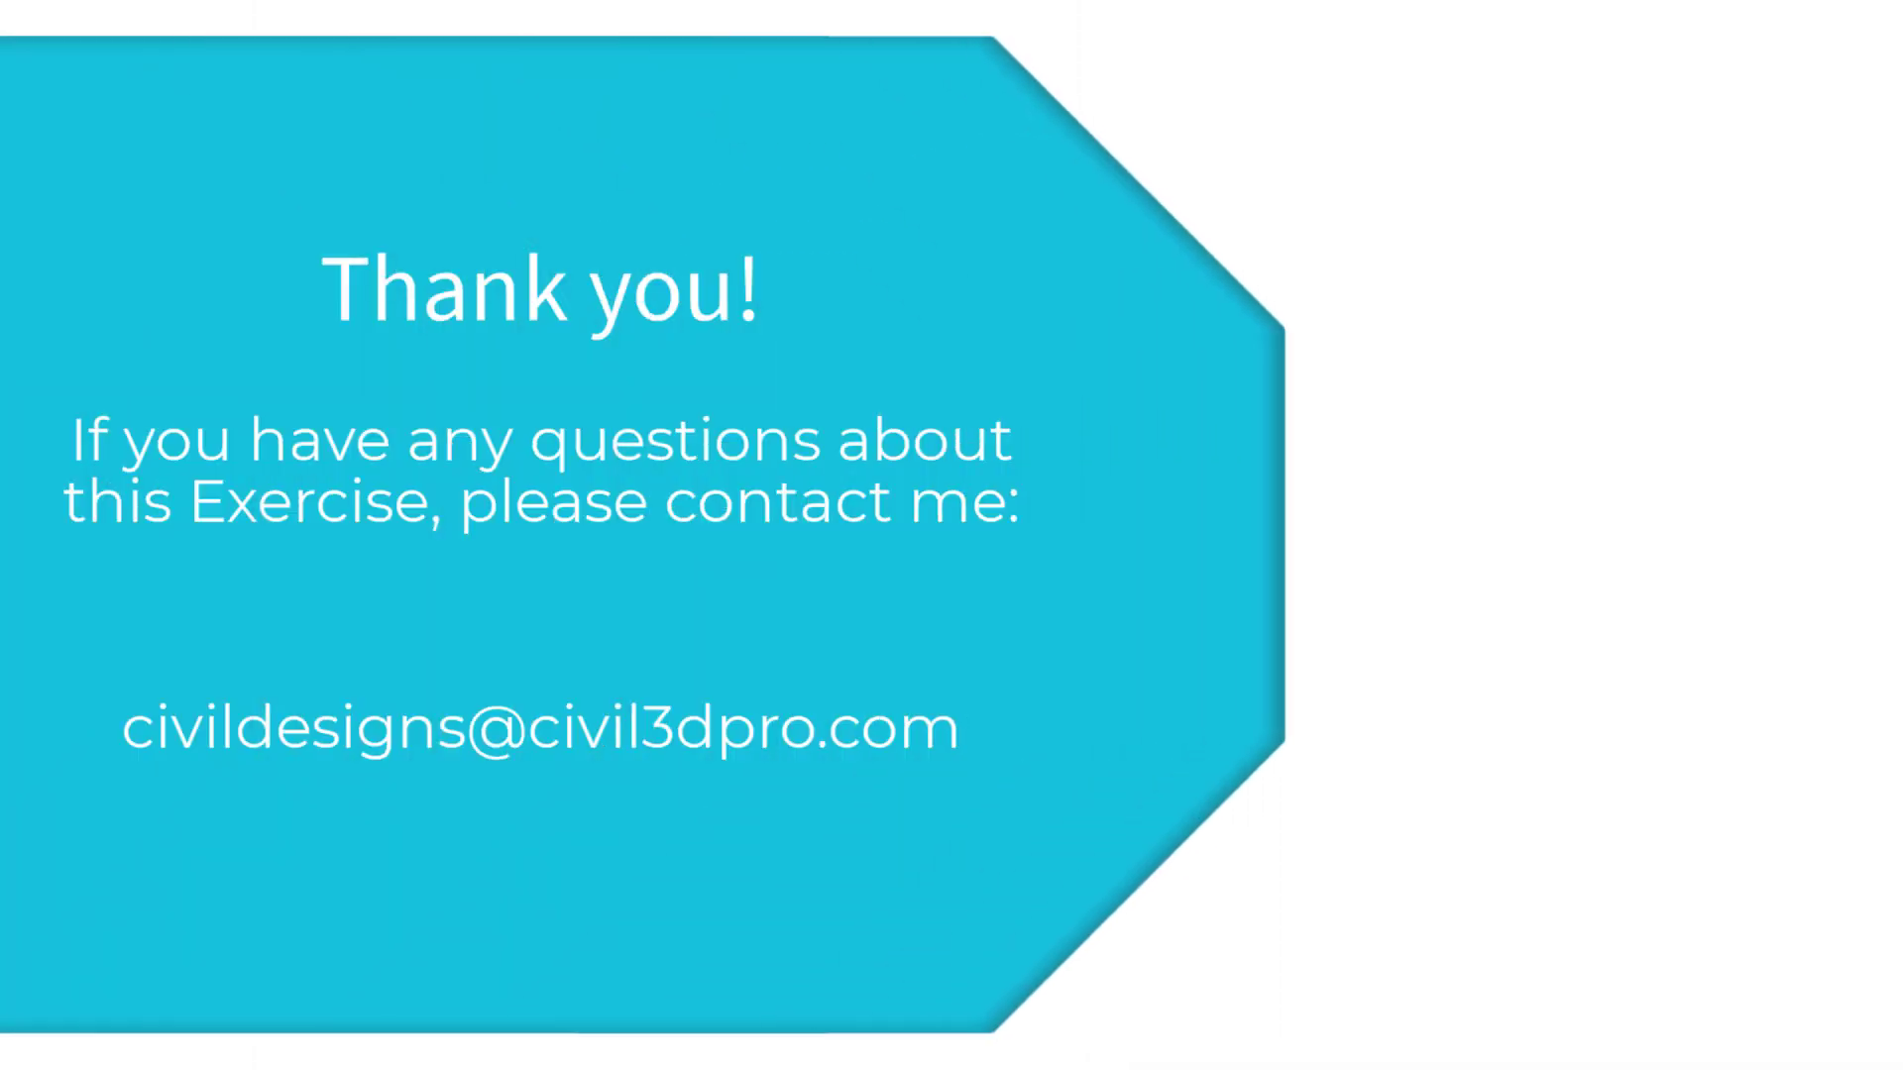